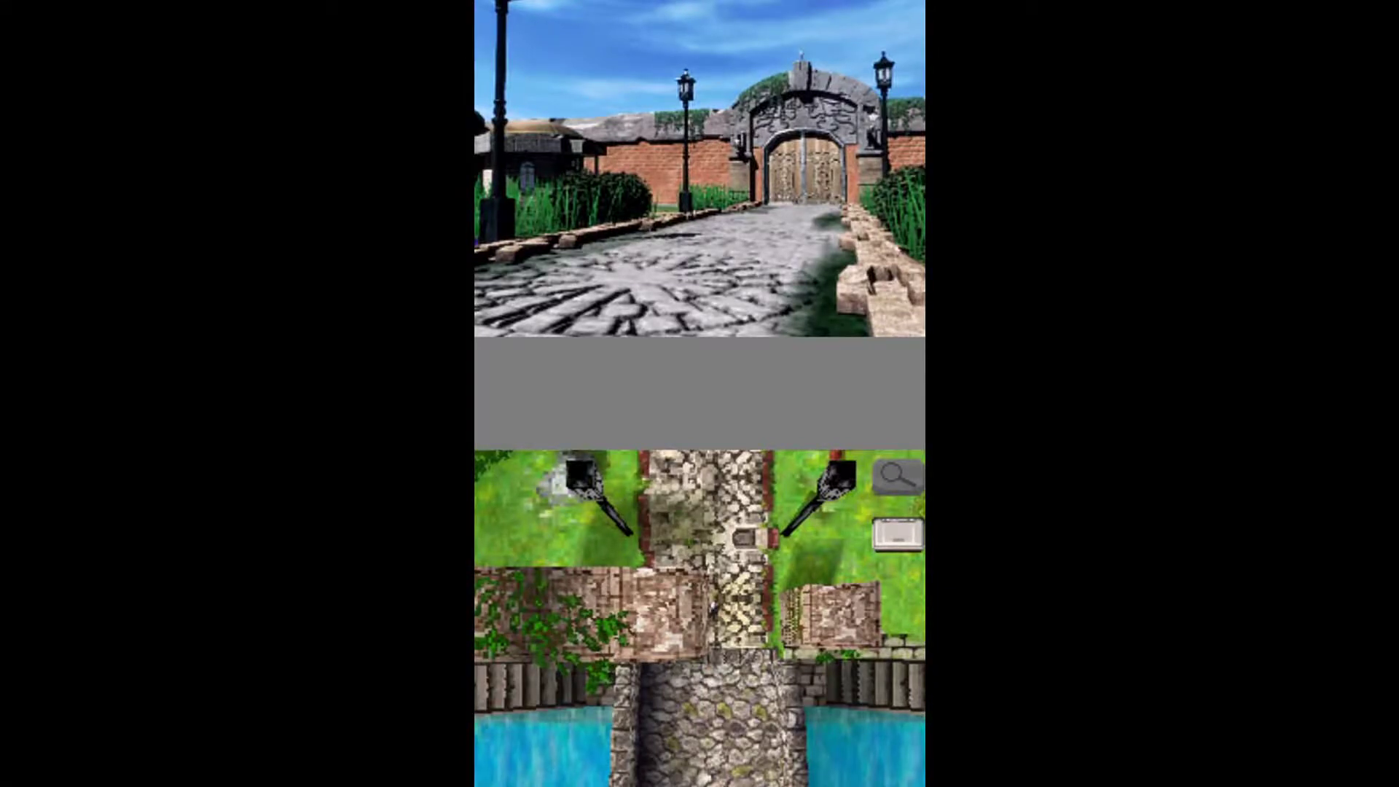
- Walk north to the mansion gate, dismiss the dead-end remark, and step into the garden
key("Up")
key("Up")
key("Up")
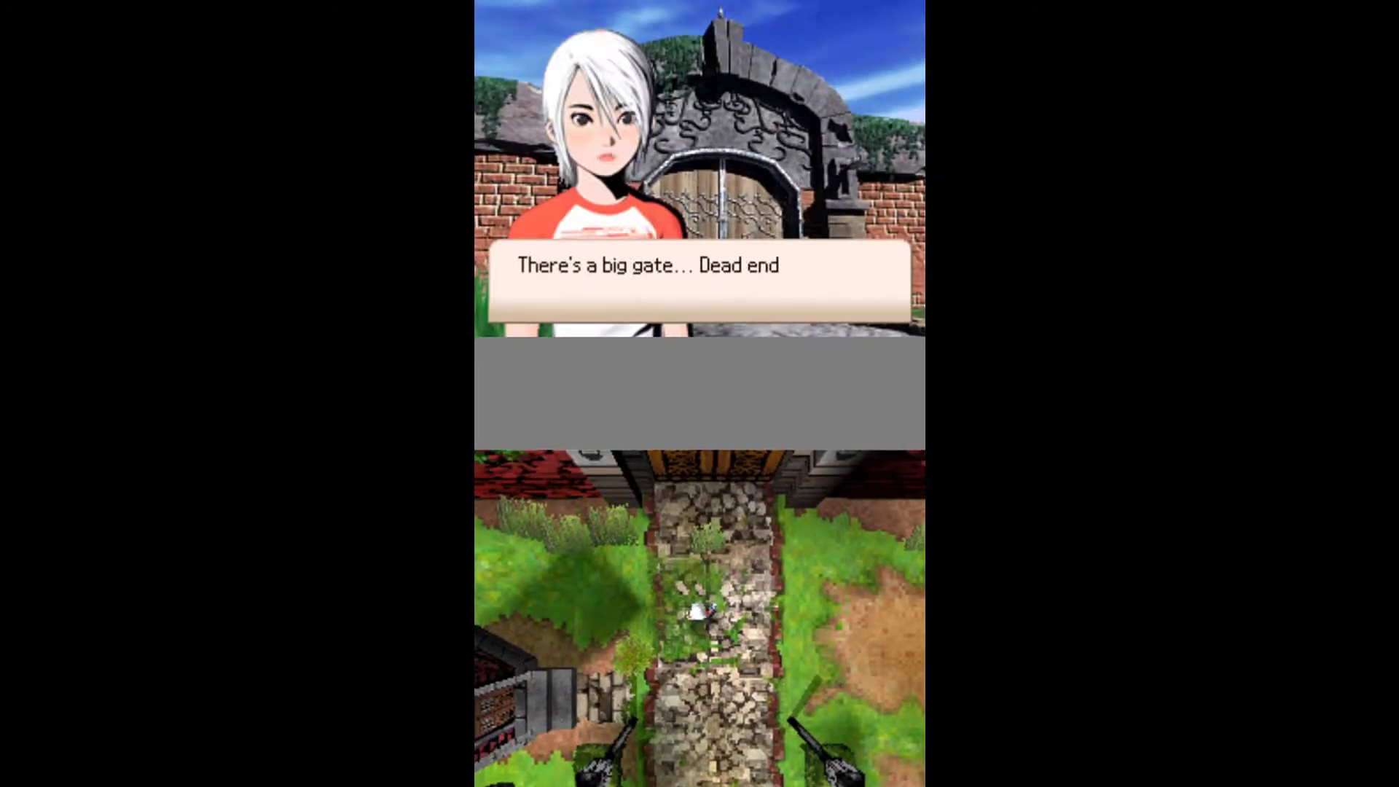
key("x")
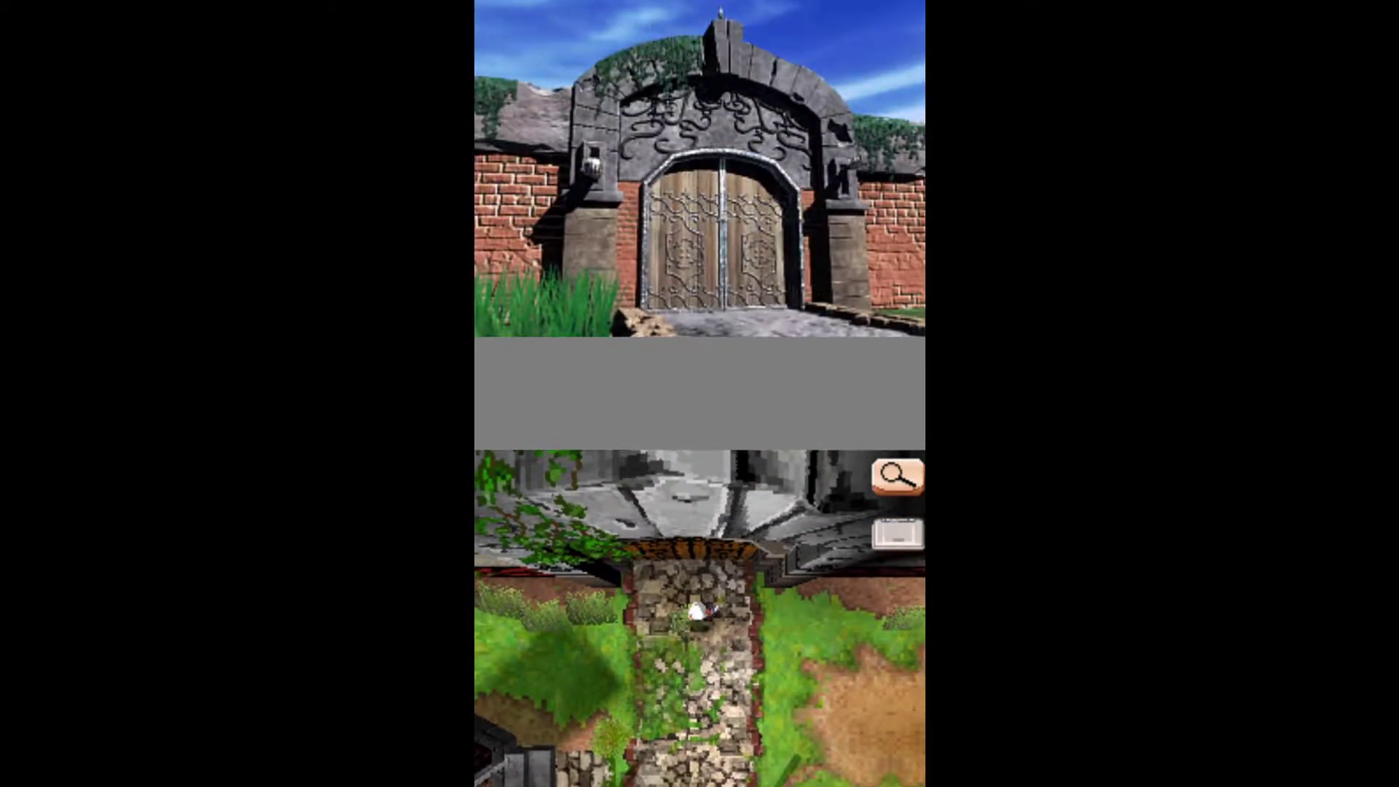
key("Right")
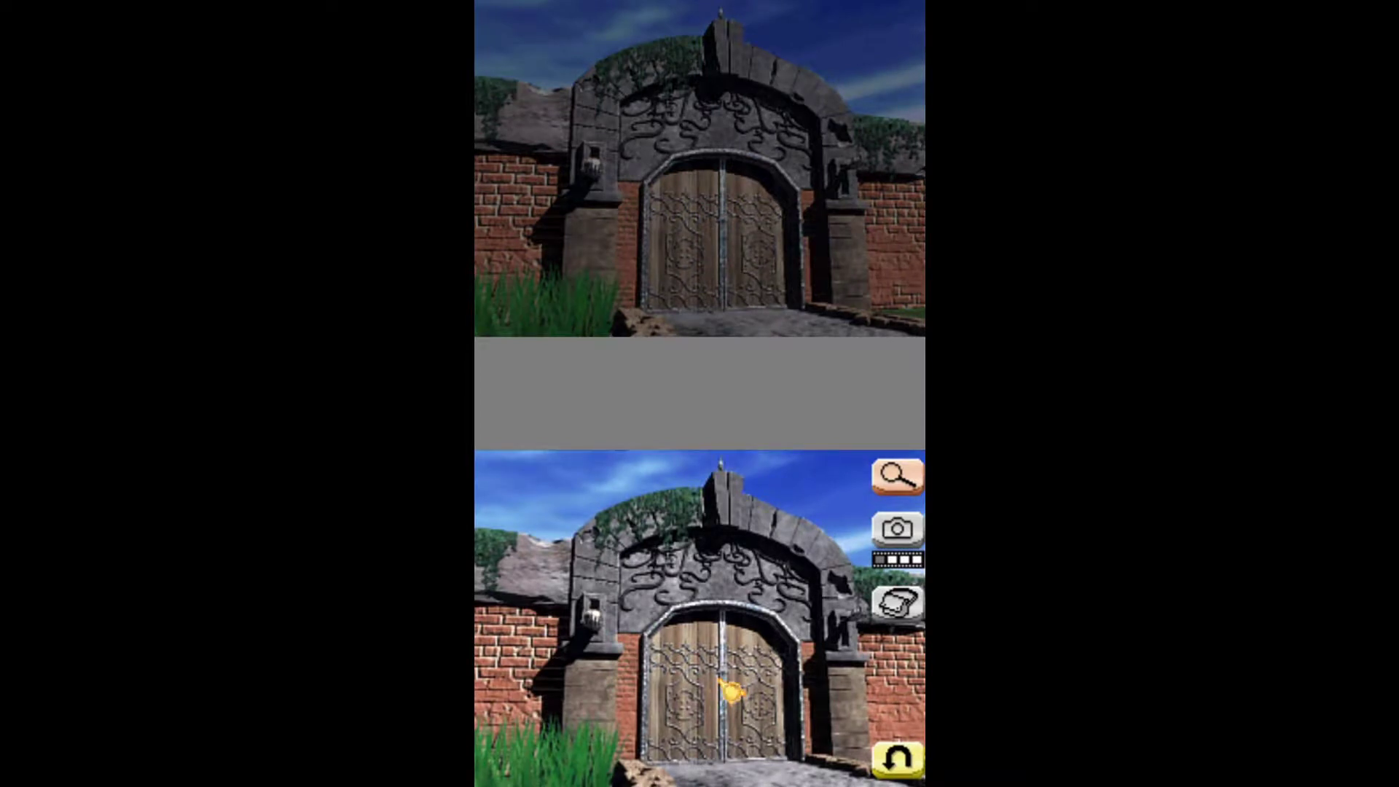
- Read the left pillar's hand sculpture description, then examine the right pillar's sculpture
left_click(611, 636)
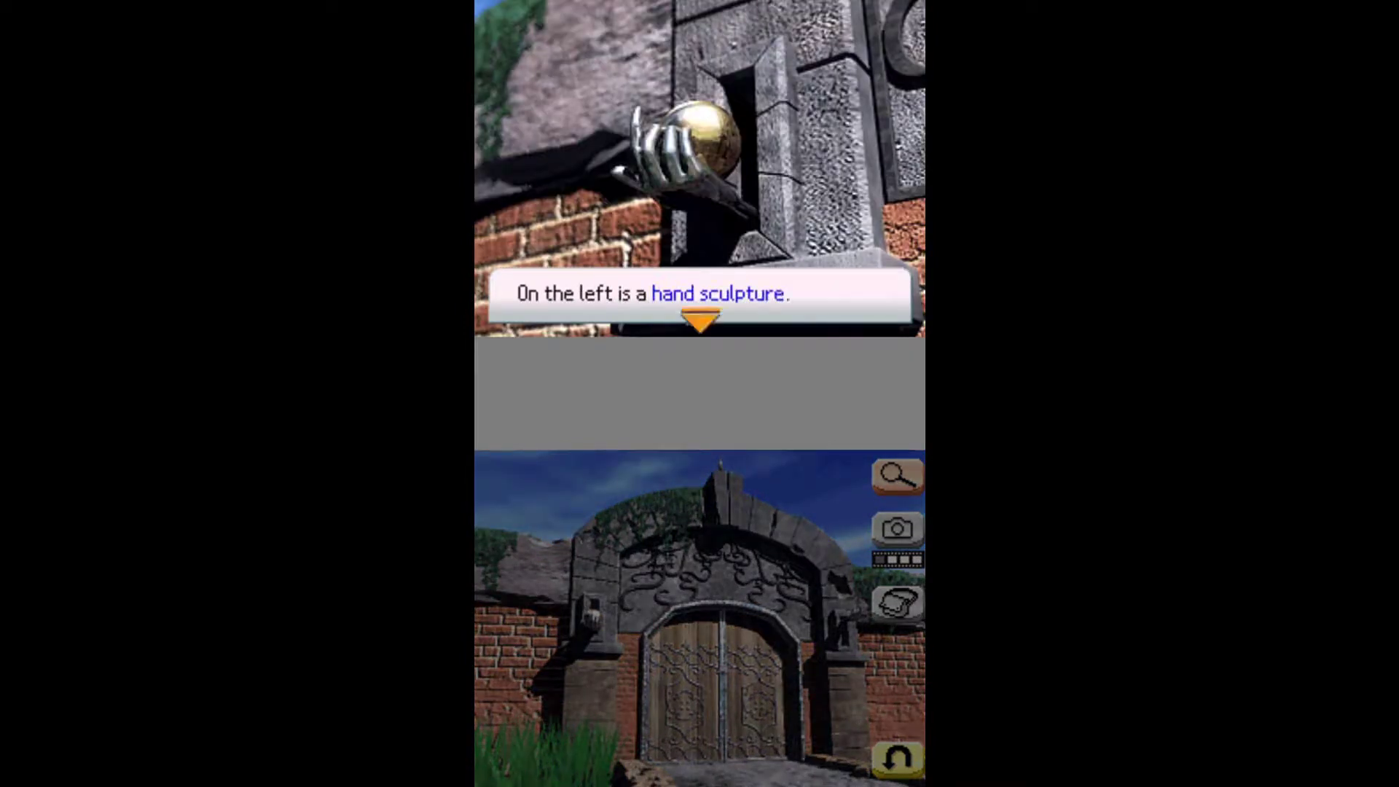
key("Return")
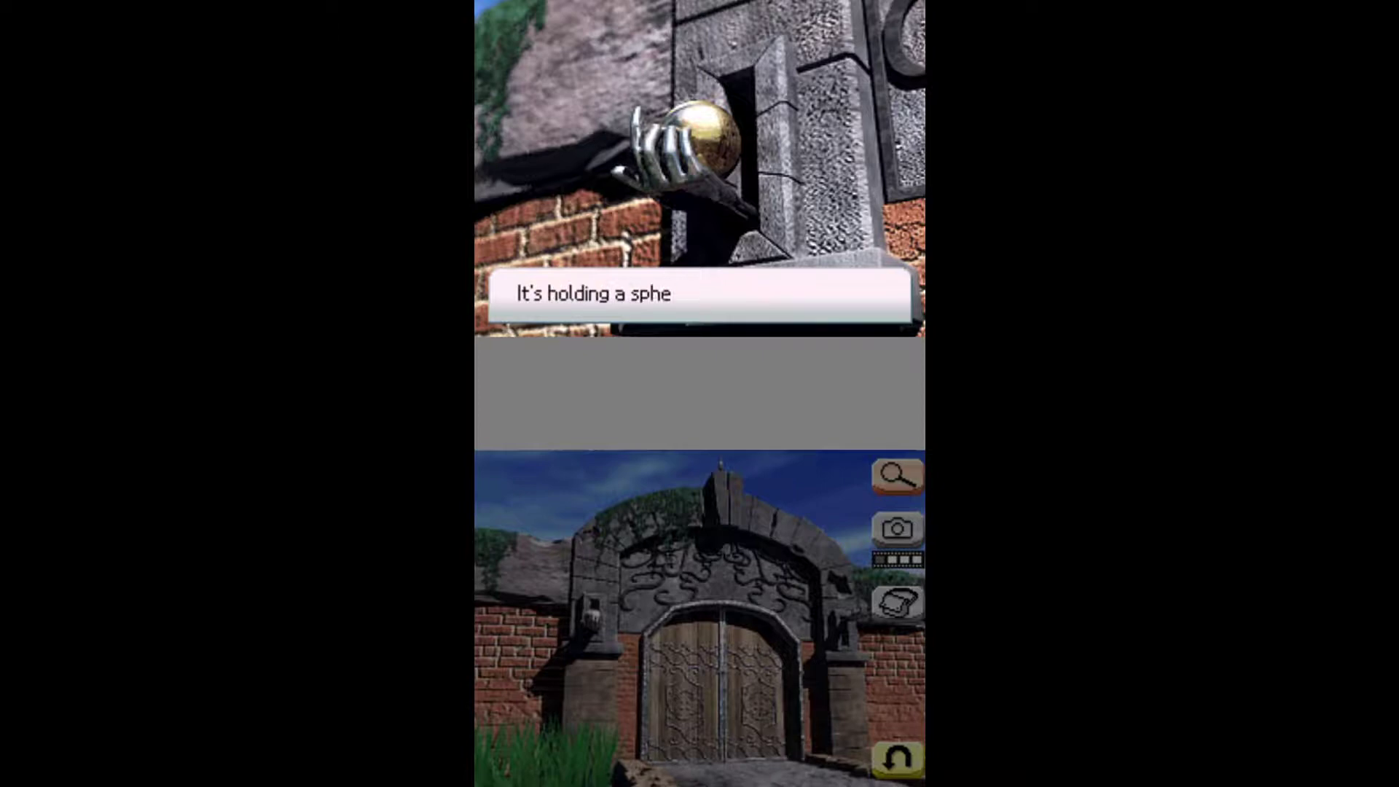
key("Return")
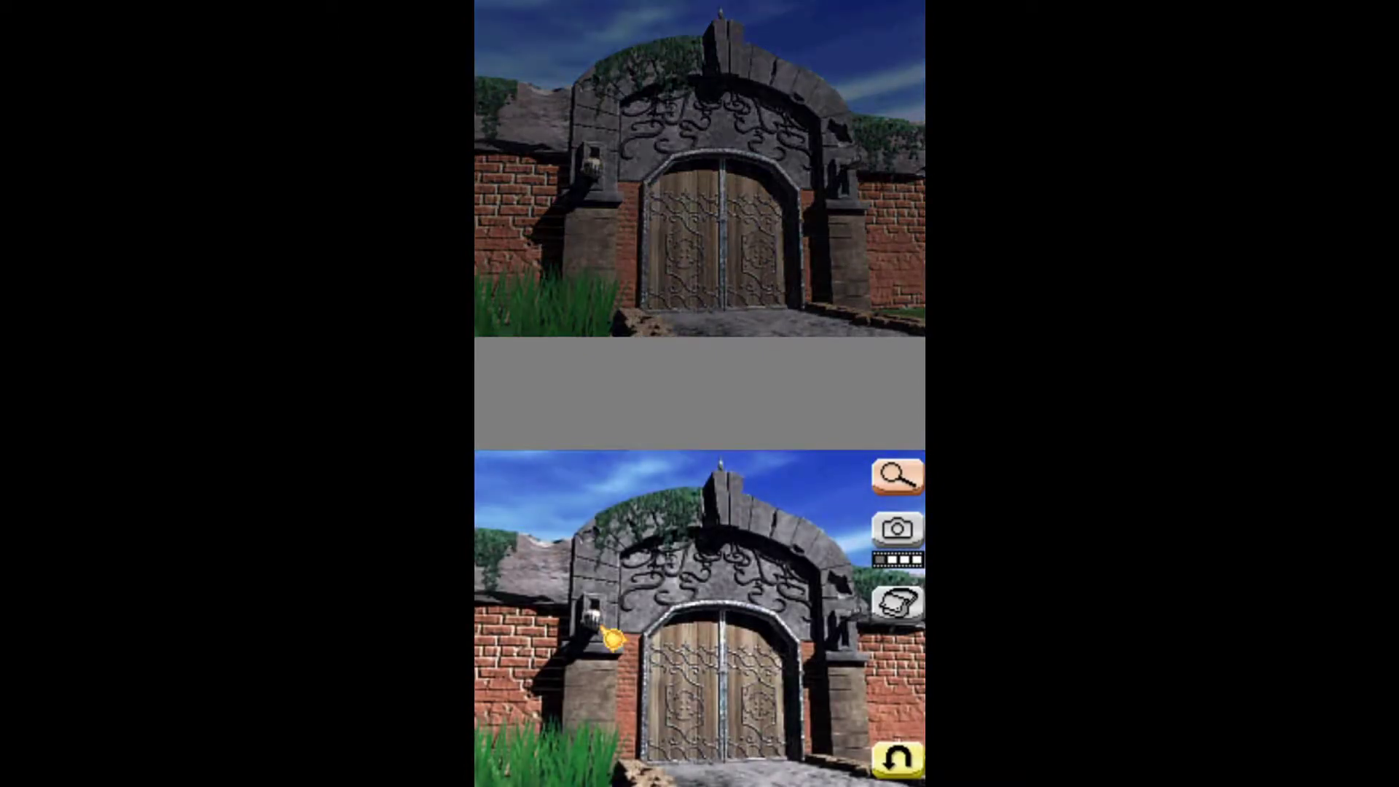
left_click(856, 631)
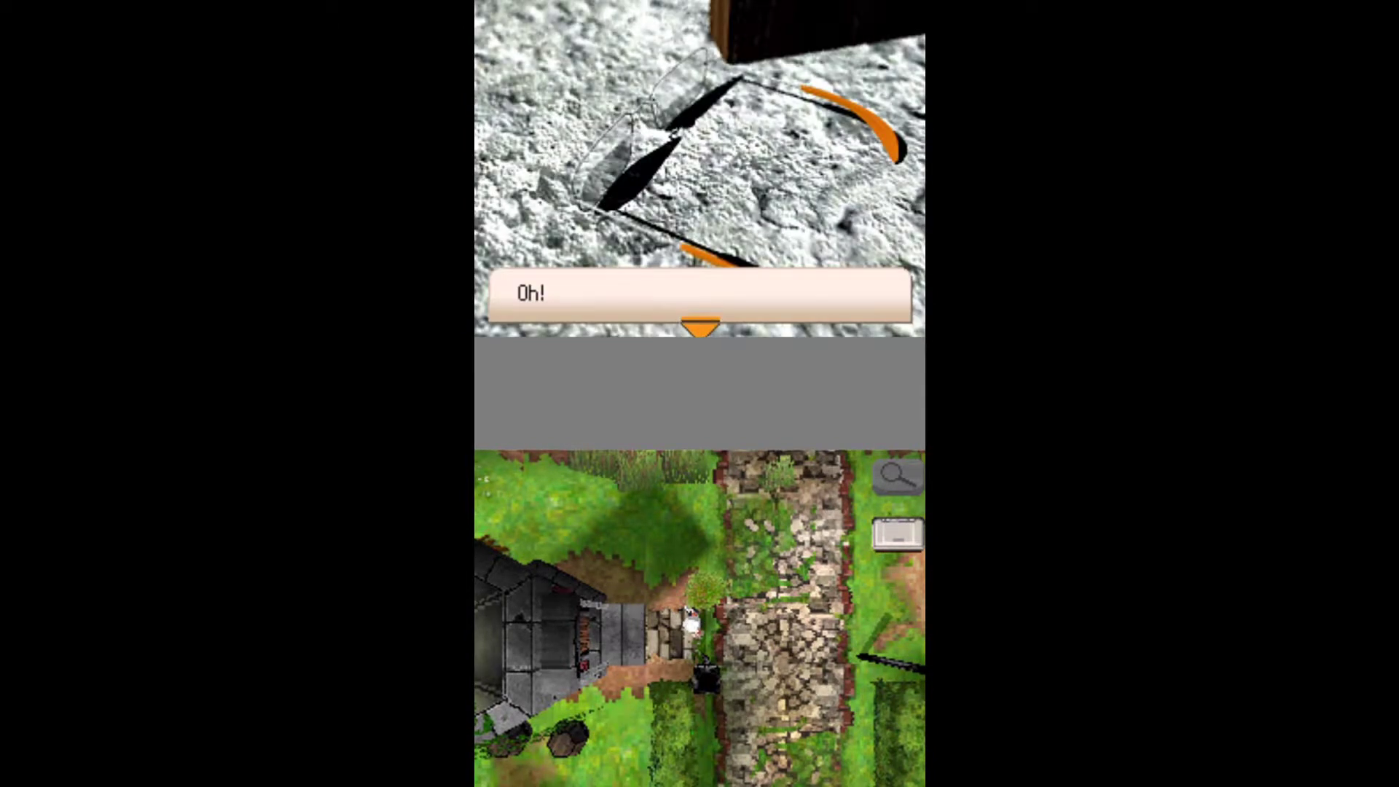
- Recognise and pick up Jessica's glasses, then call out for Jessica
key("x")
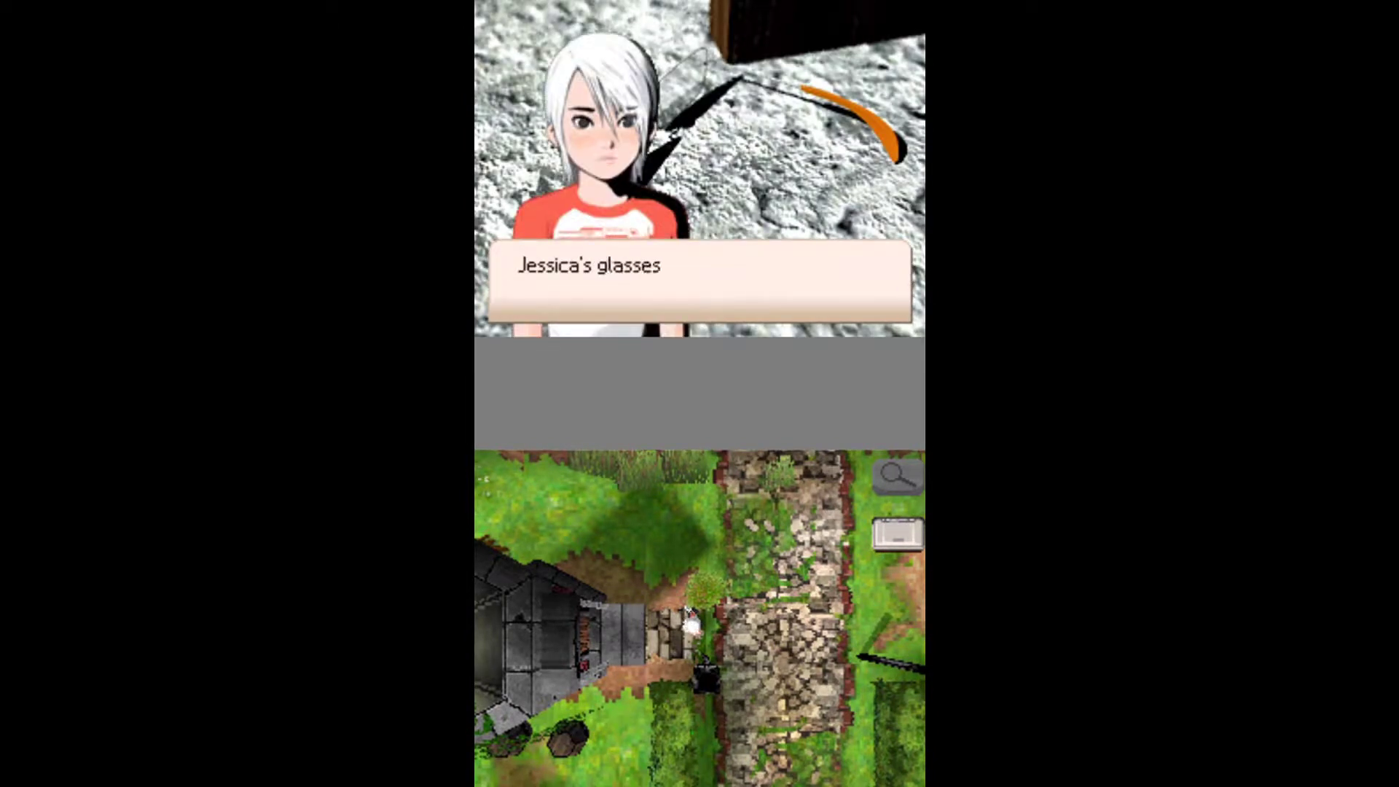
key("x")
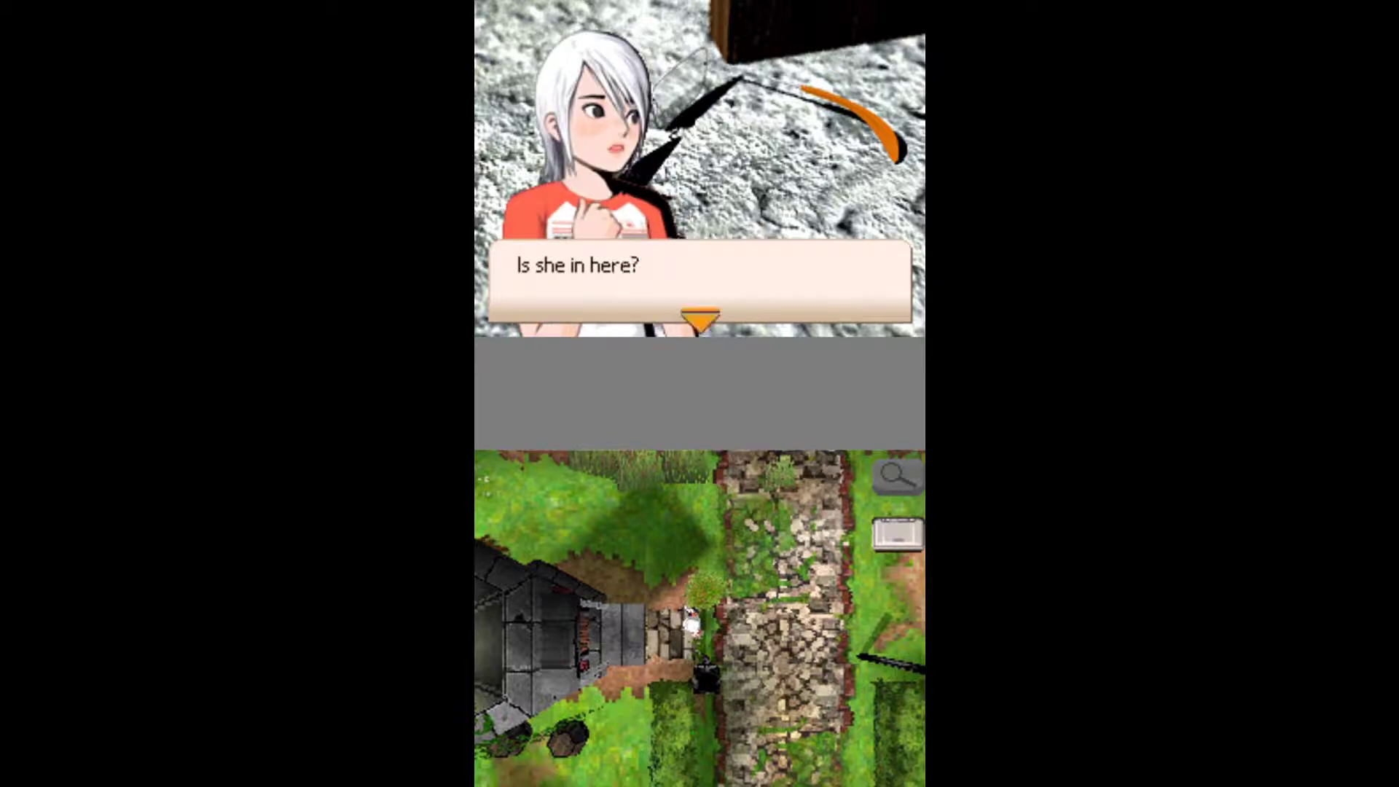
key("x")
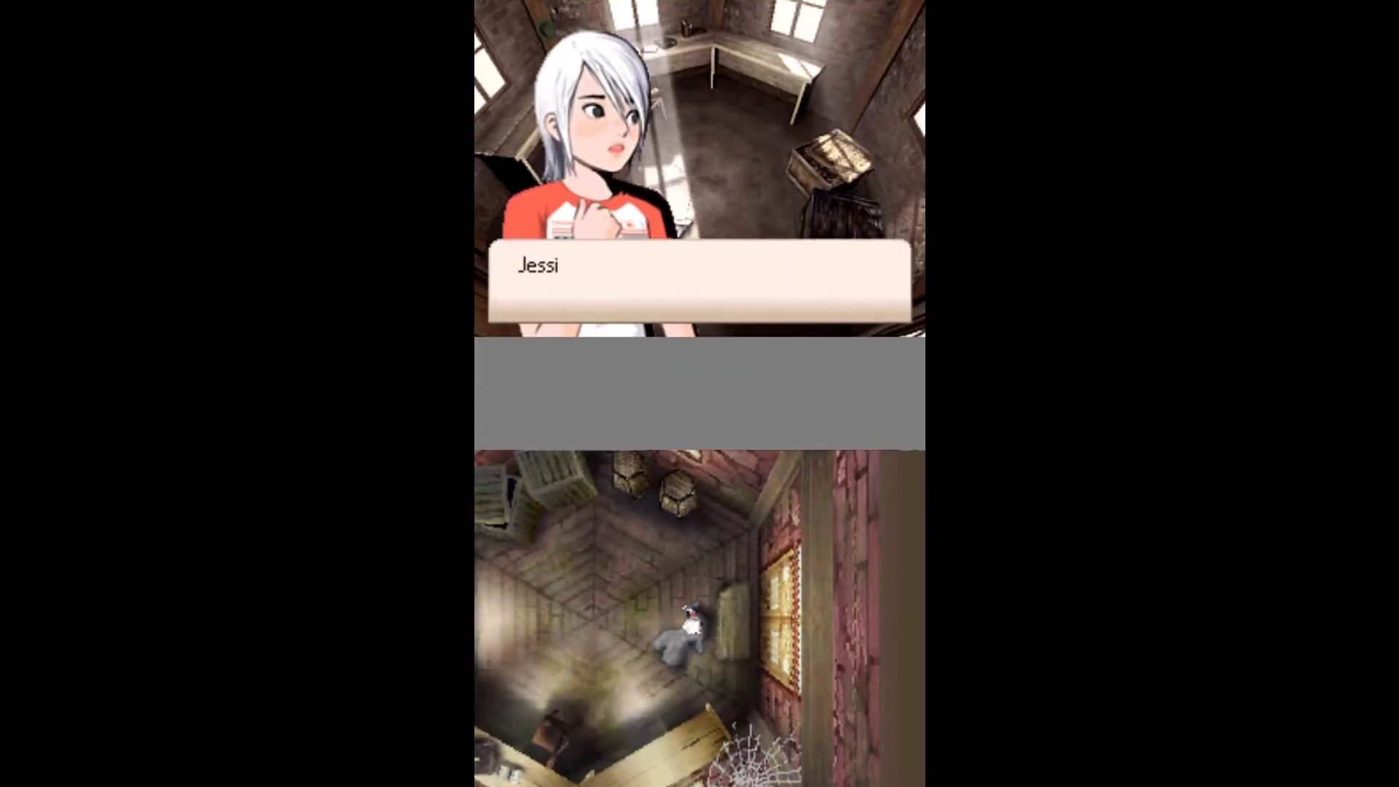
key("x")
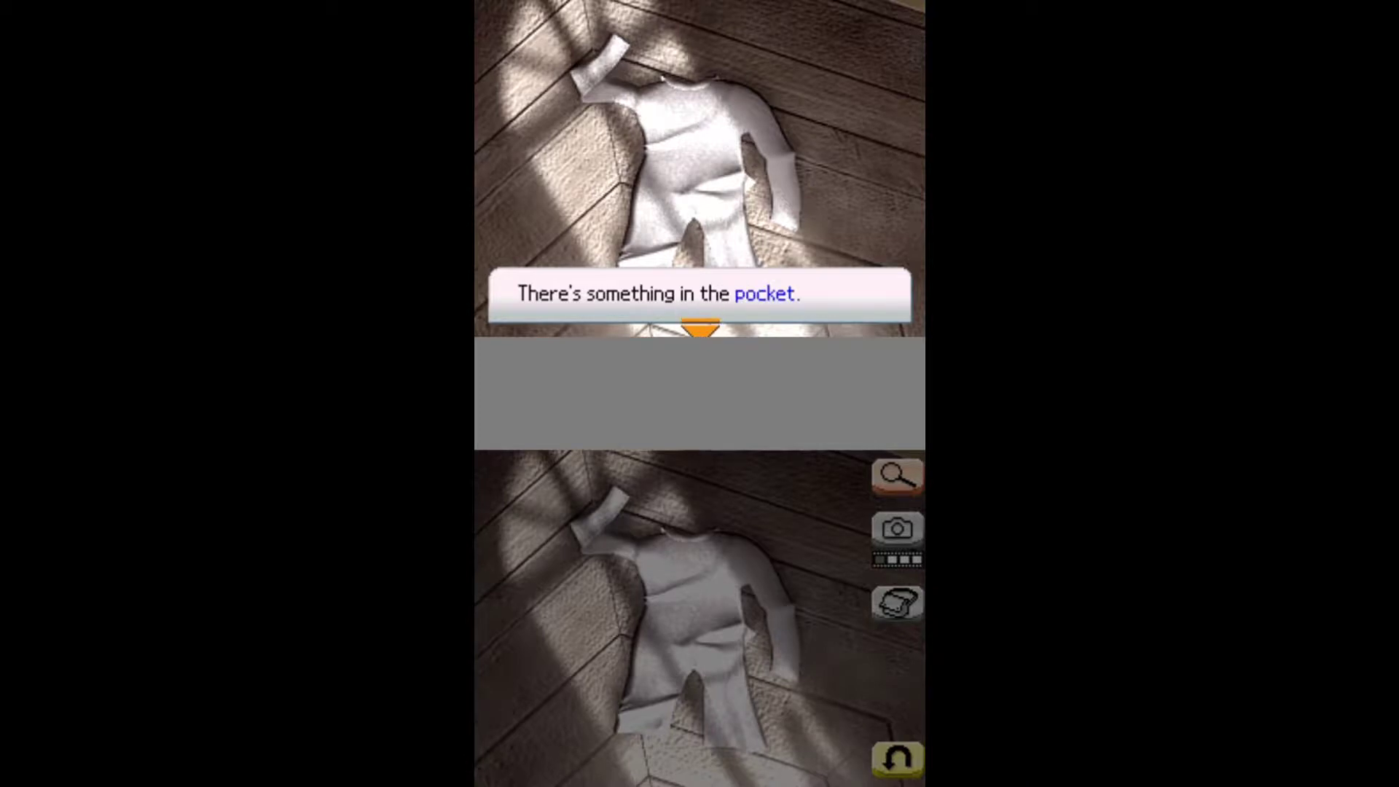
- Take the photo from the lab coat pocket, recognise Mum in it, and show the item list
key("x")
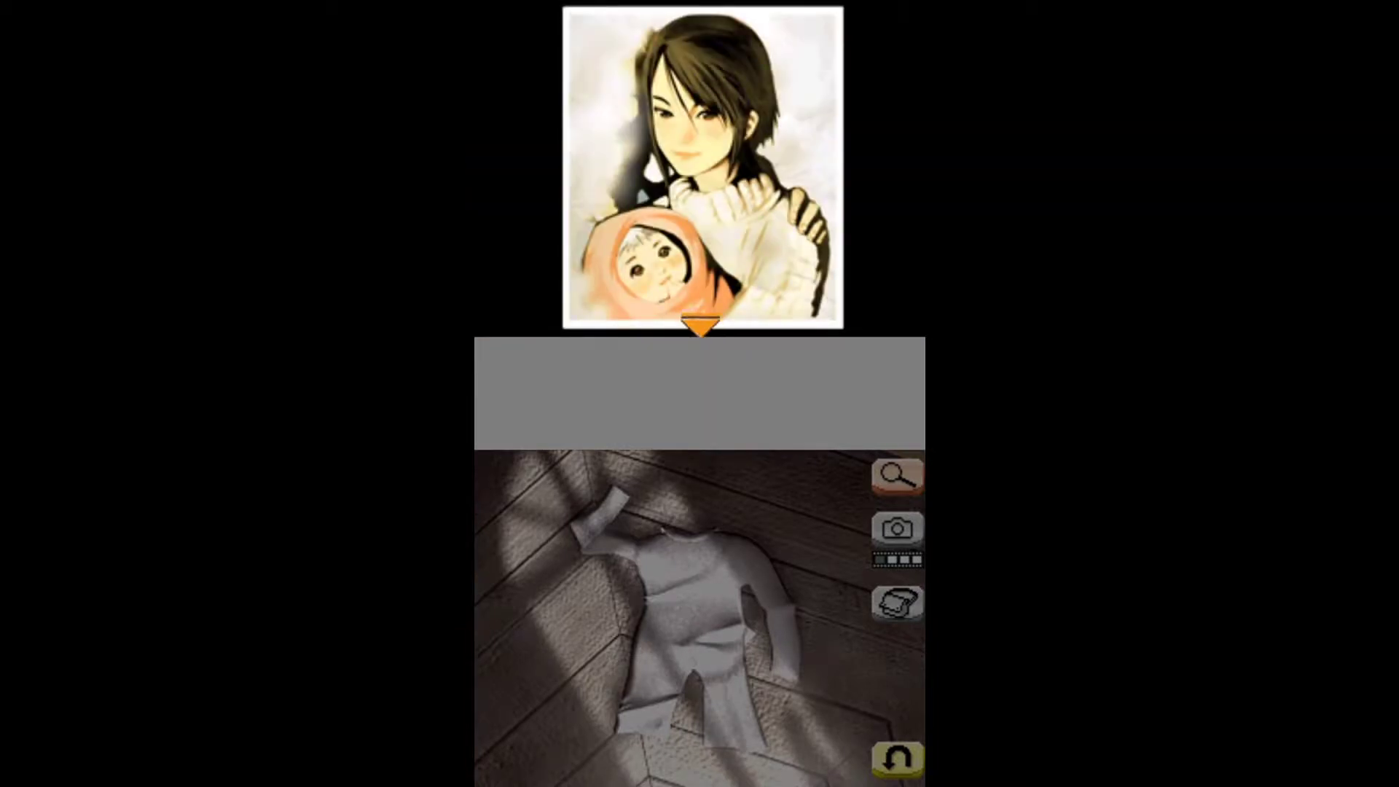
key("x")
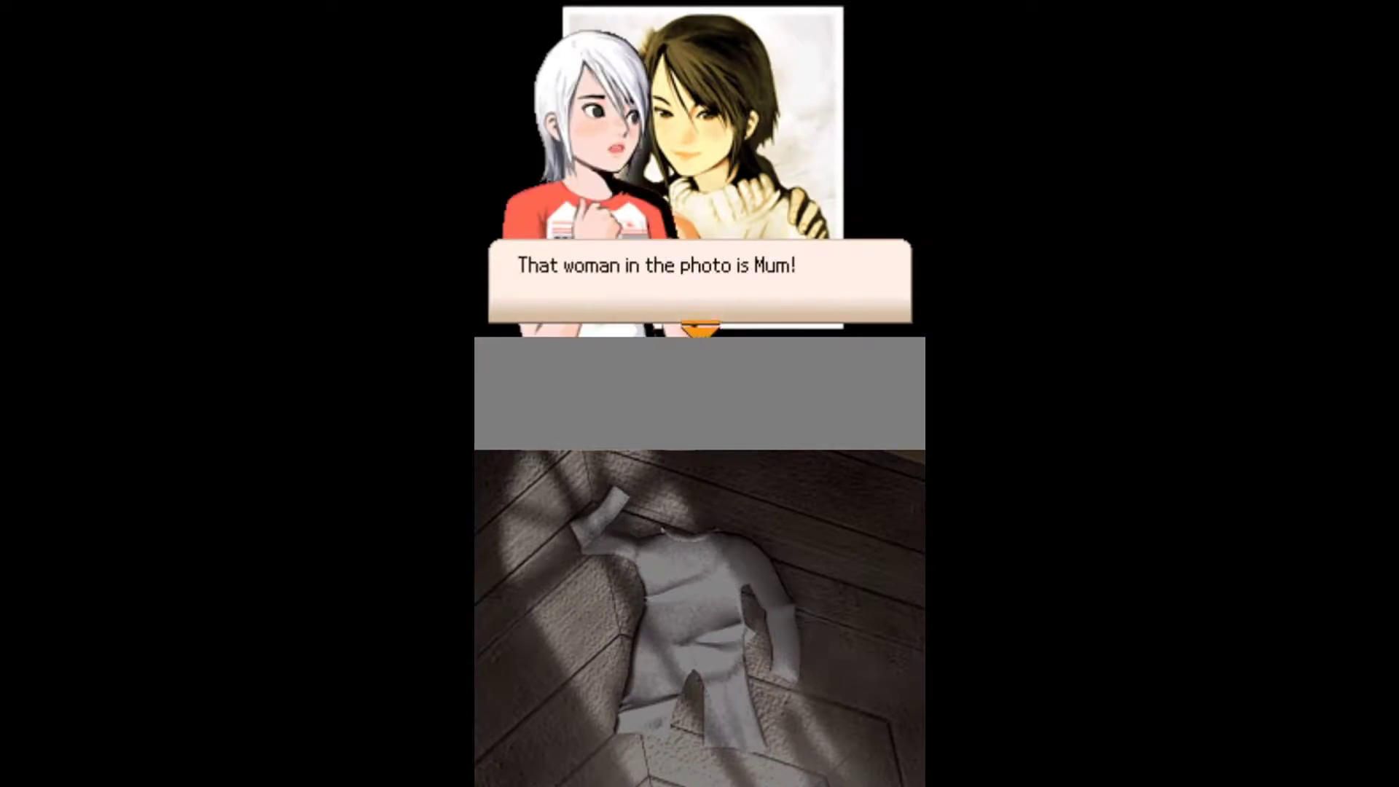
key("Return")
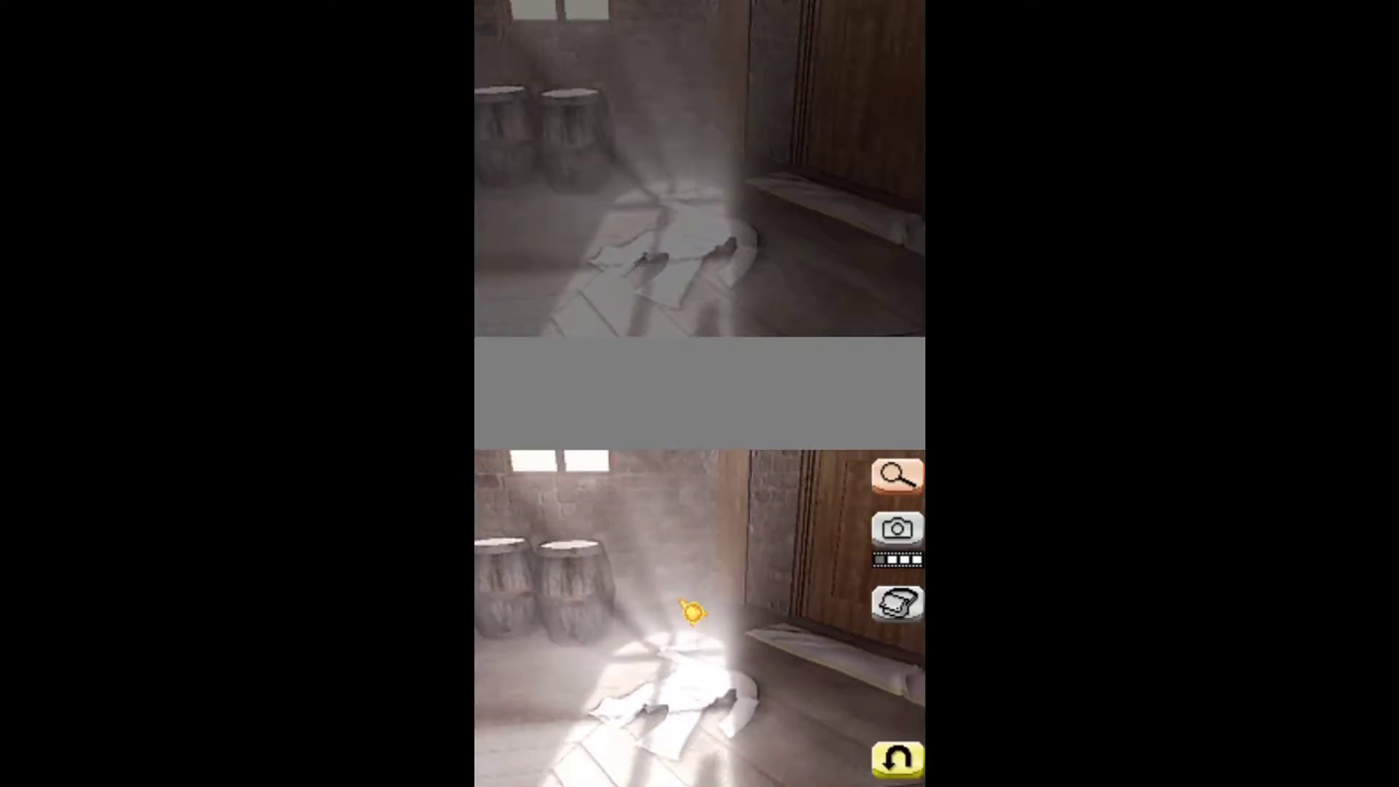
key("x")
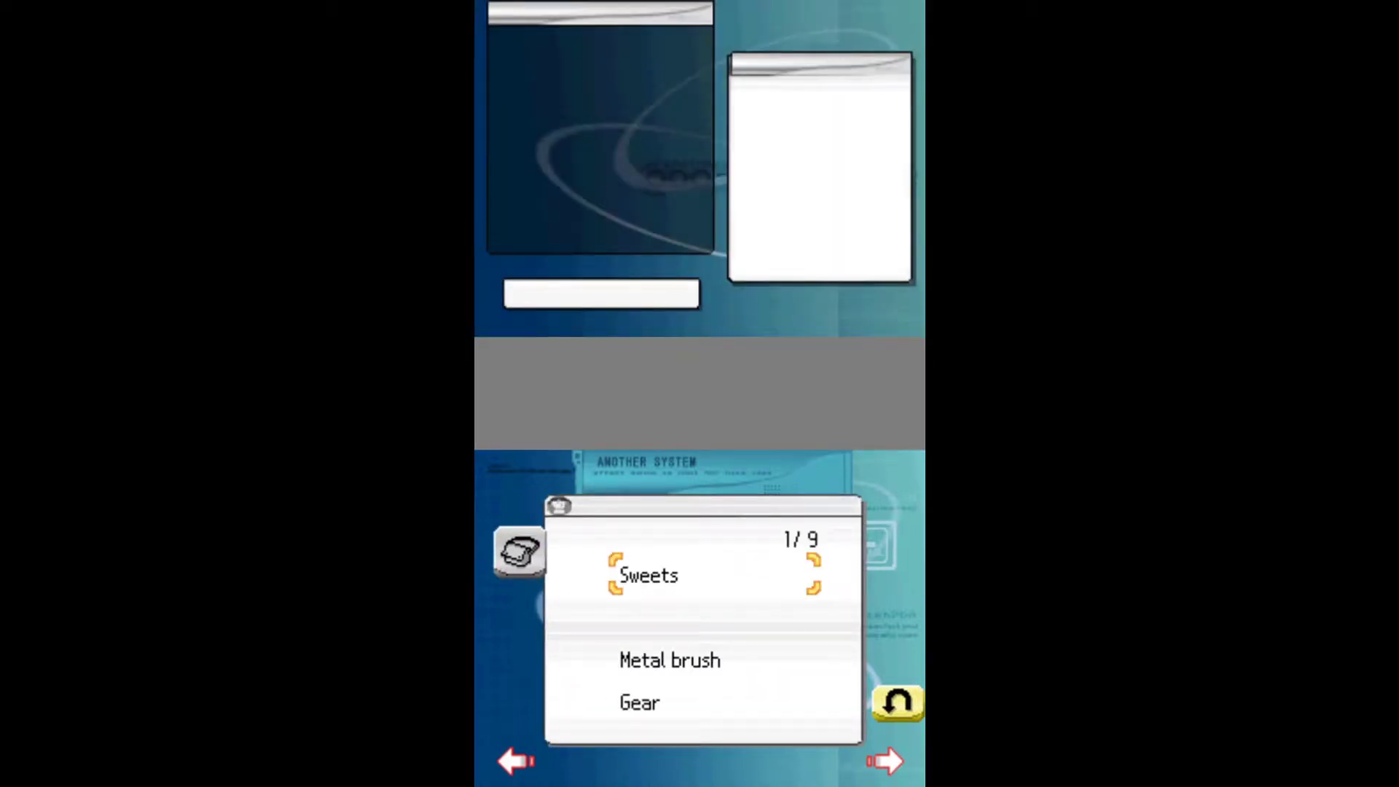
- View the metal brush details, then page right to read Sayoko's photo
key("Down")
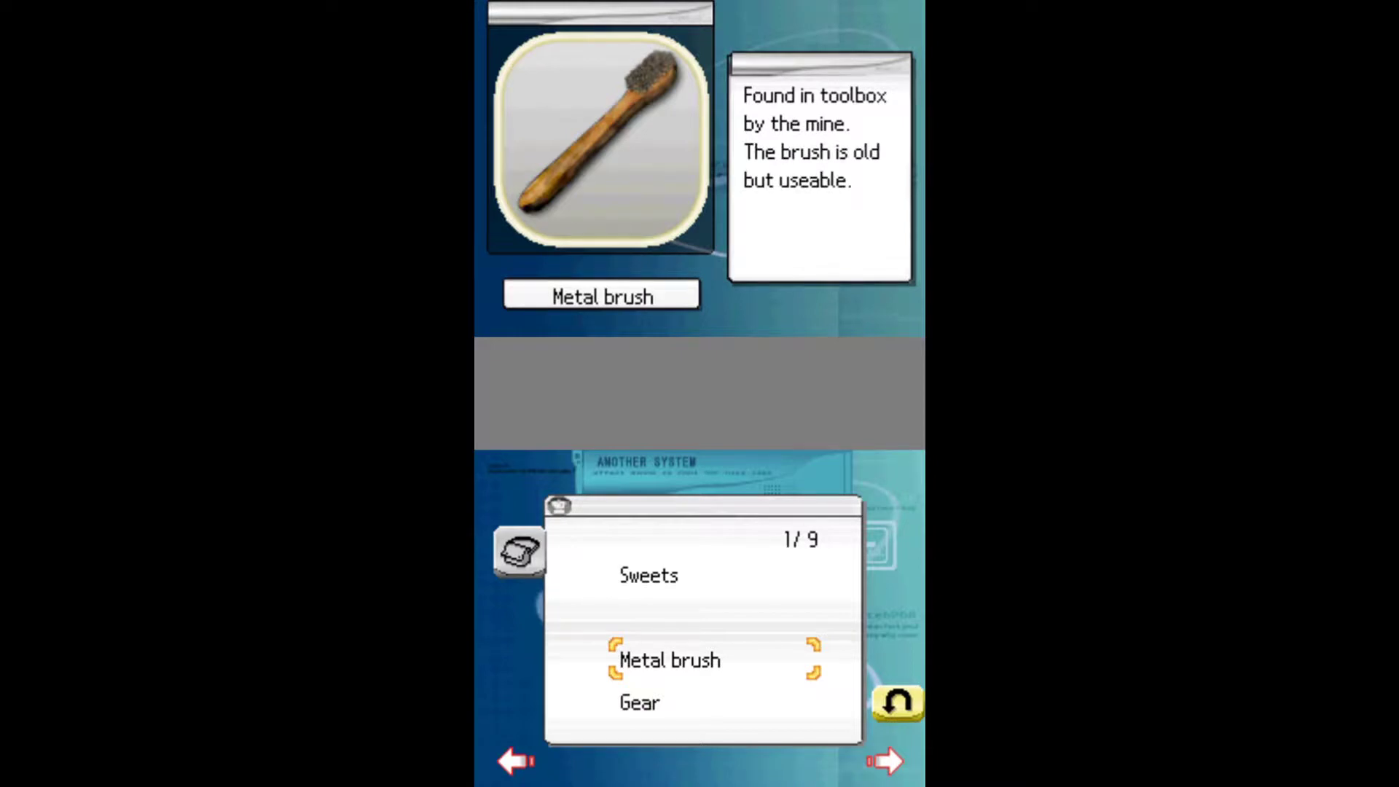
key("Right")
key("Down")
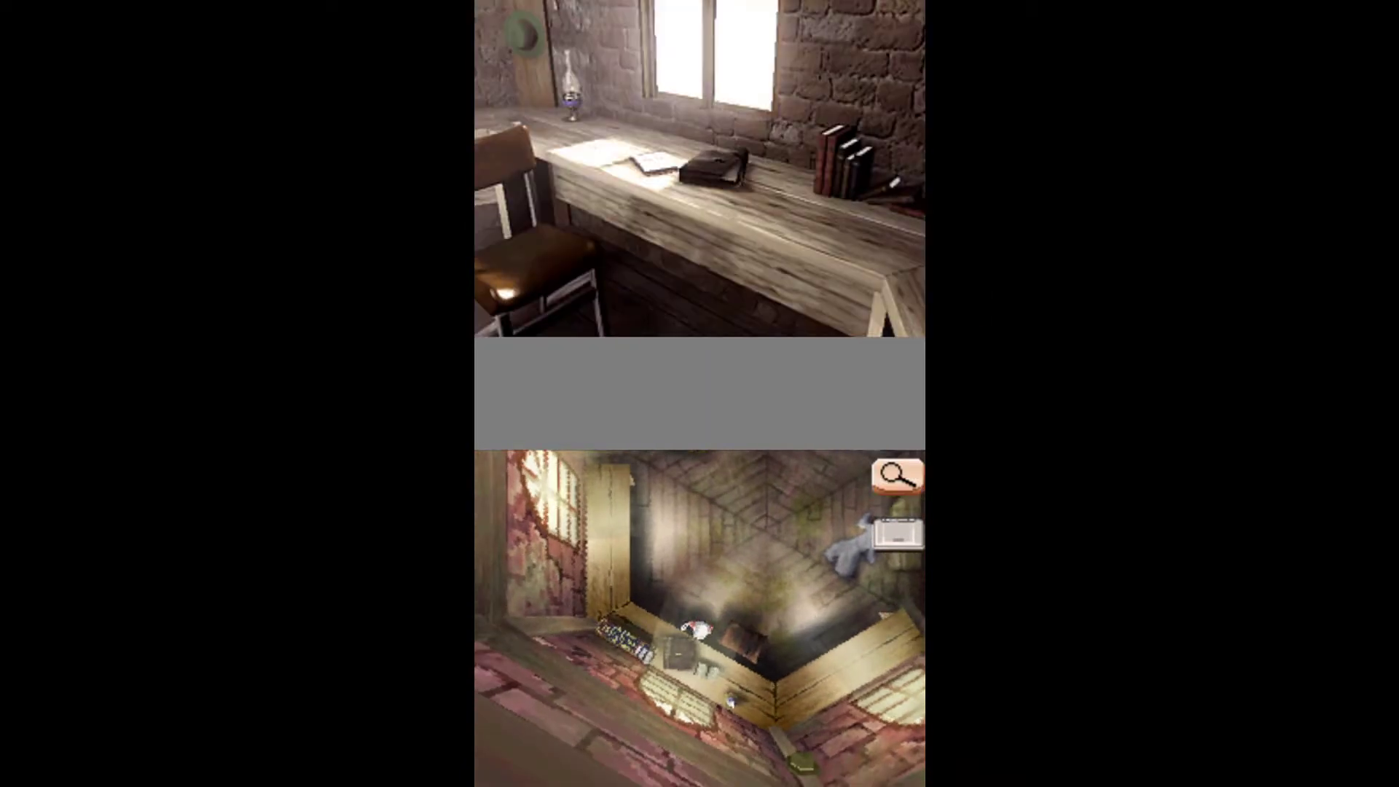
- Examine the open book on the desk and hear who was reading it
key("x")
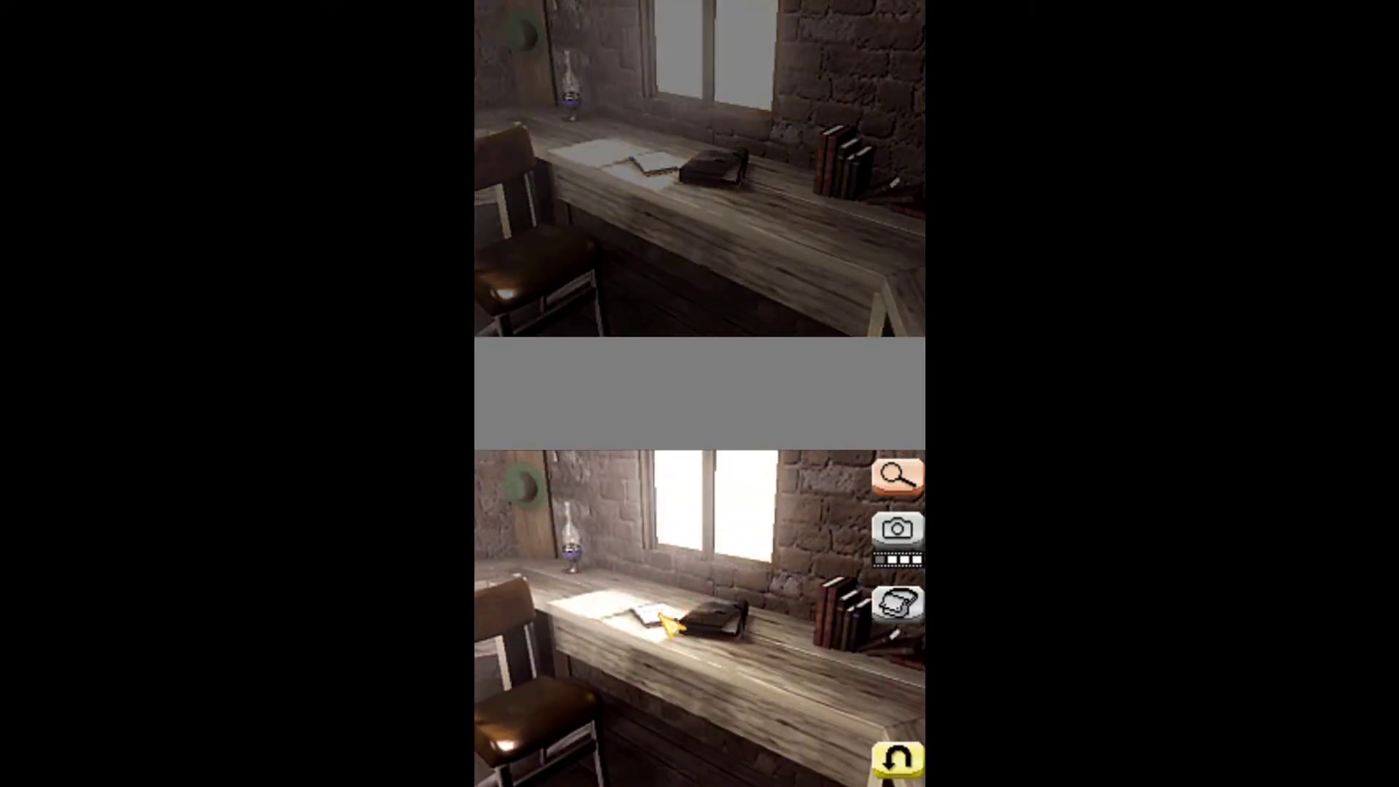
key("x")
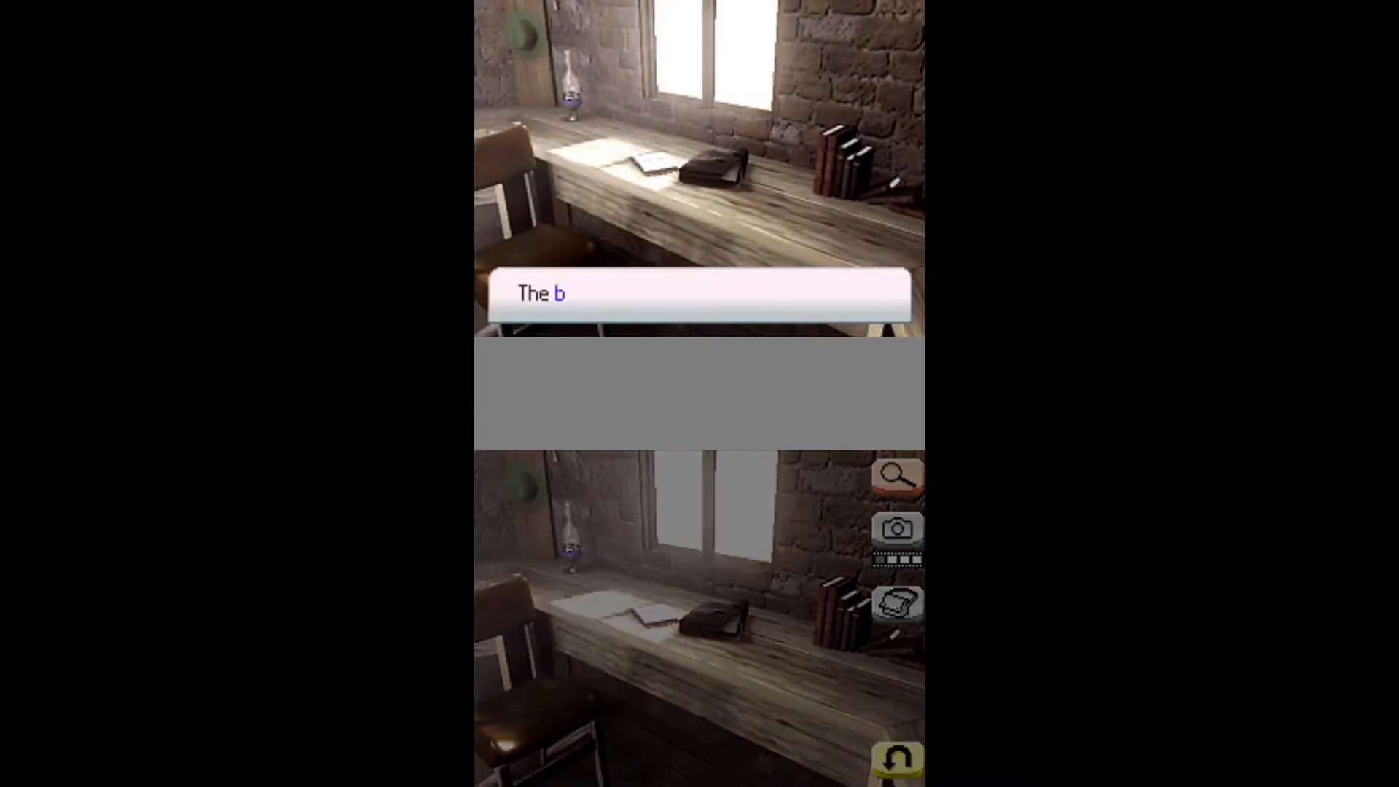
key("x")
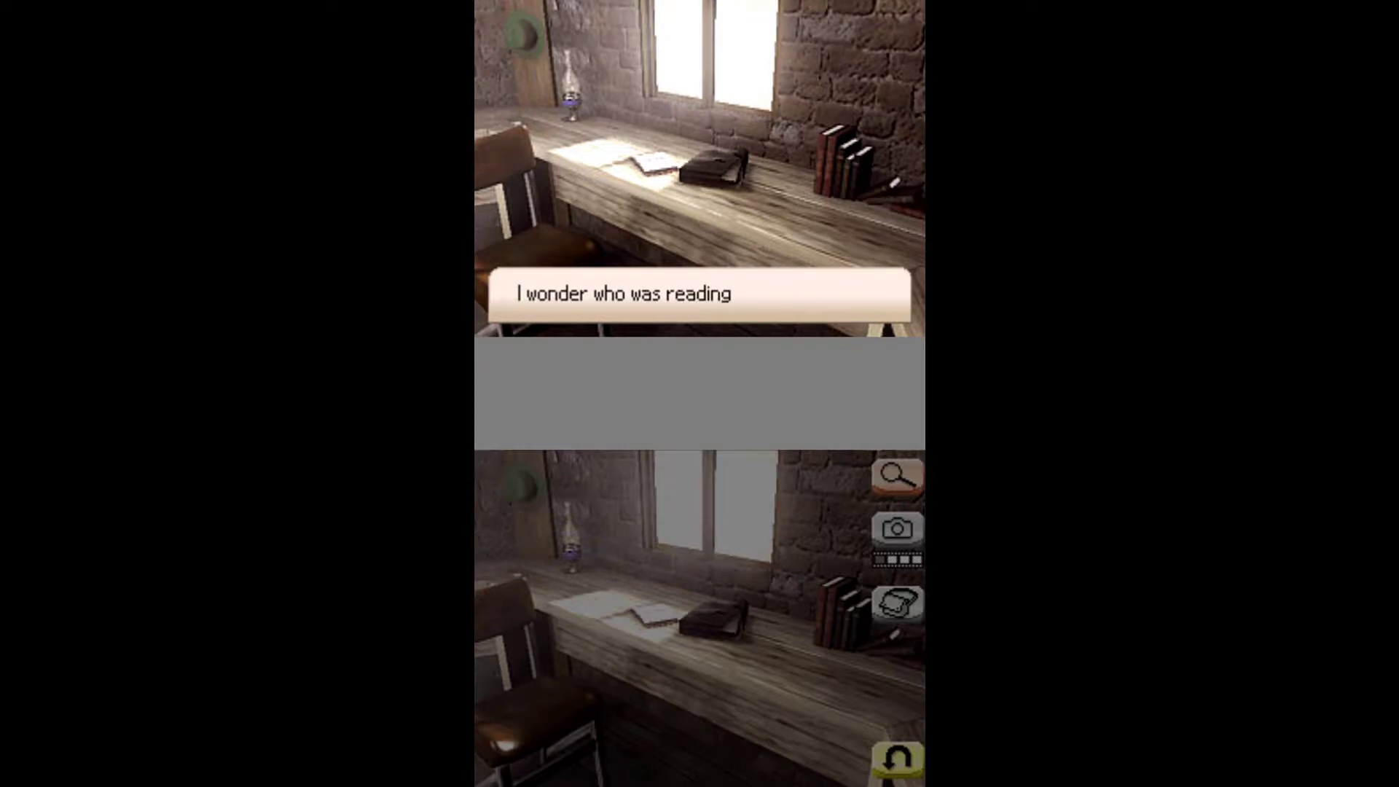
key("x")
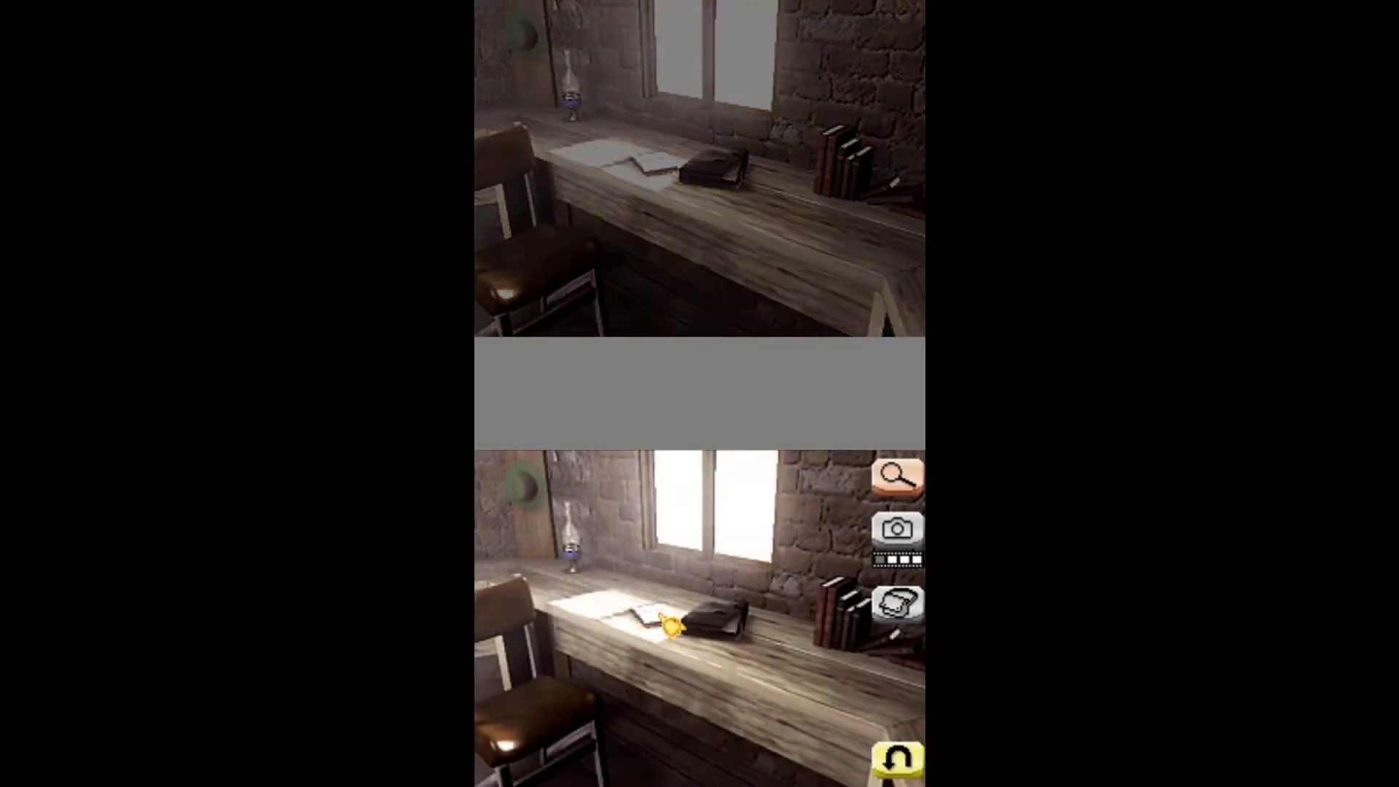
- Move right along the desk and collect the DAS card beside the books
key("Right")
key("x")
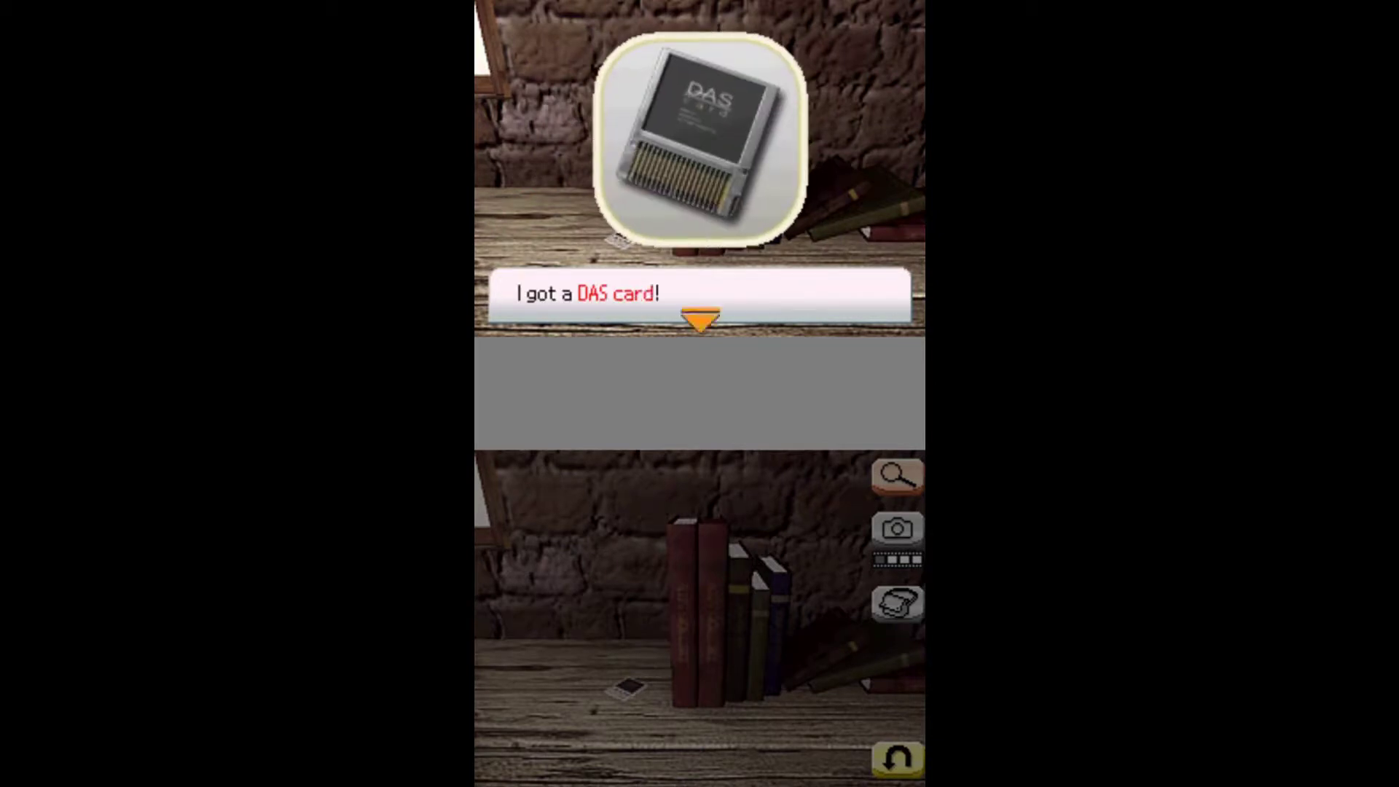
key("x")
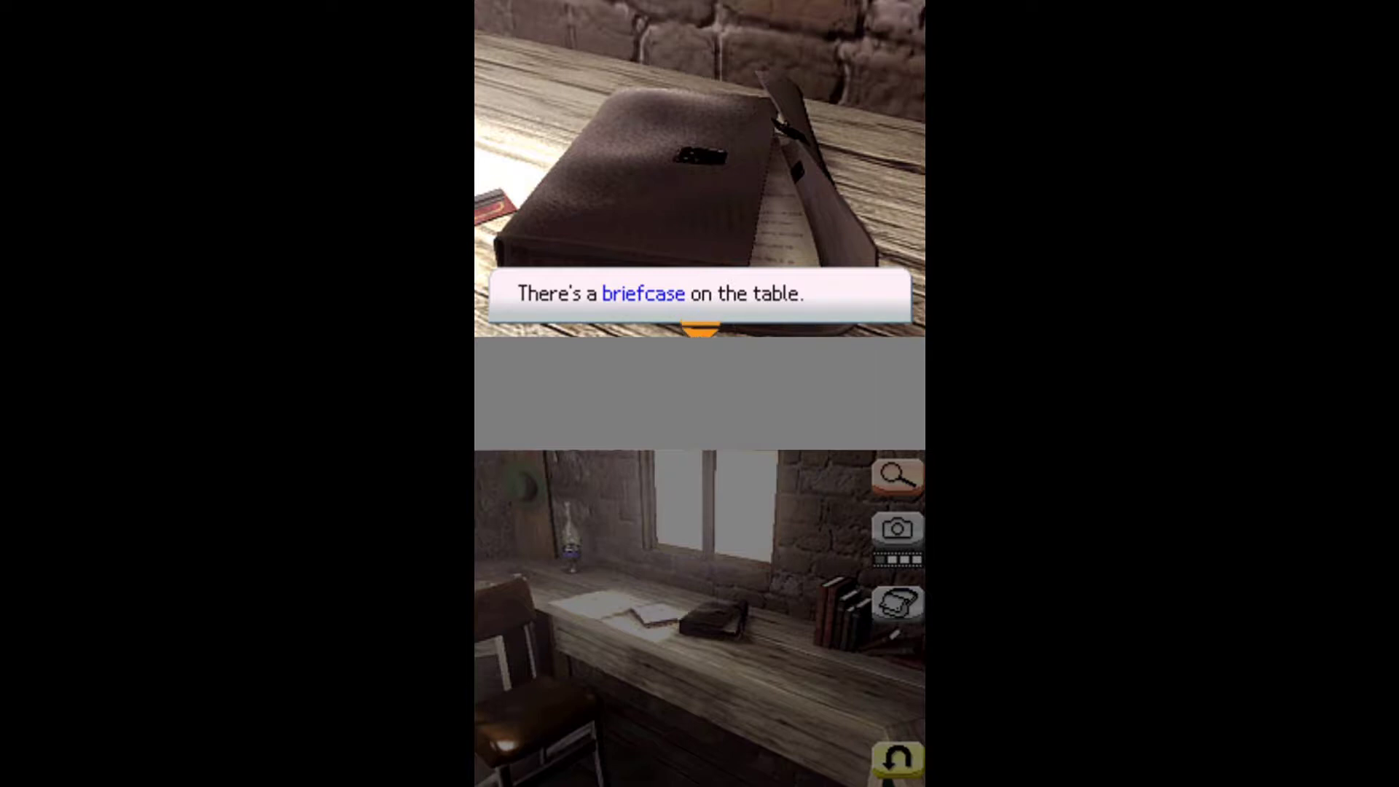
- Inspect the briefcase, note Mum and Dad's names, and take the essay cover
key("Return")
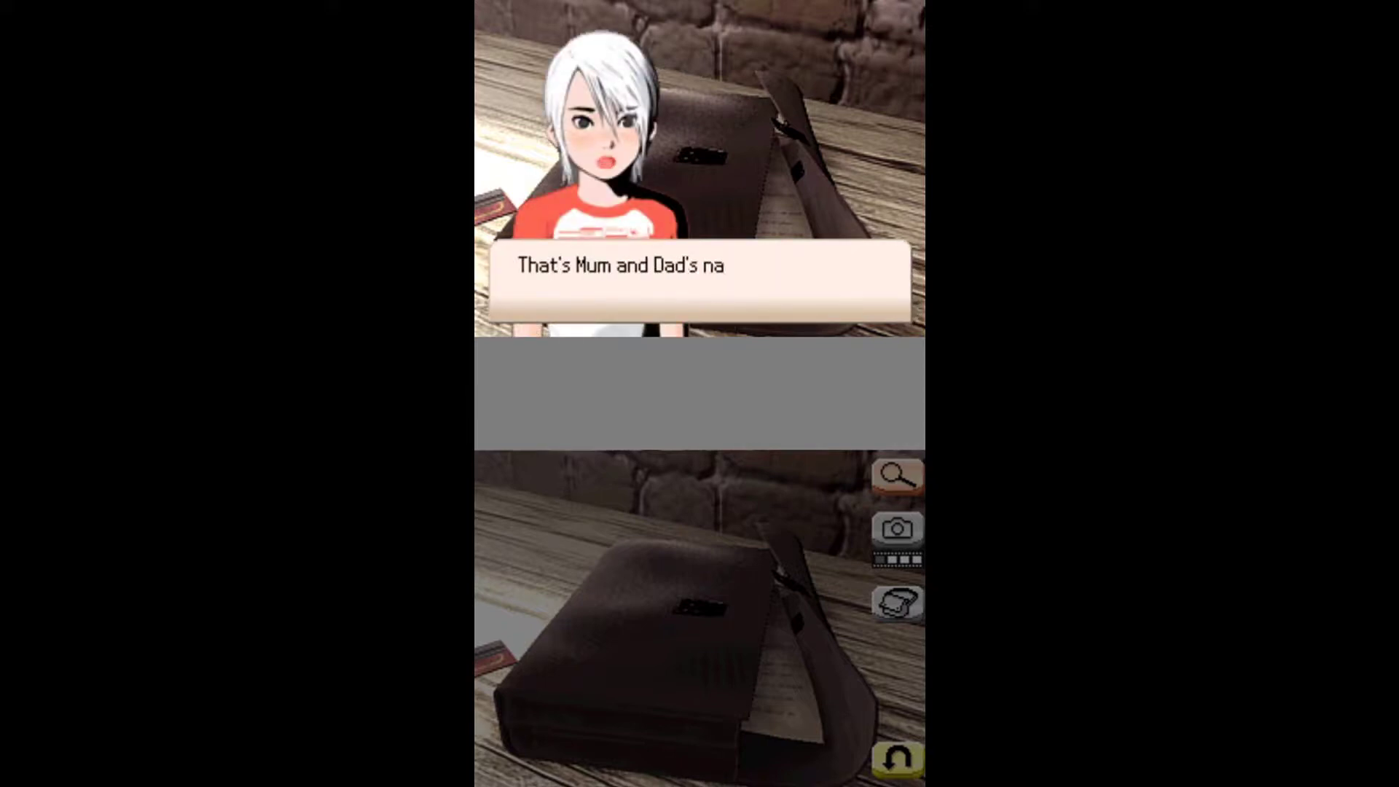
key("Return")
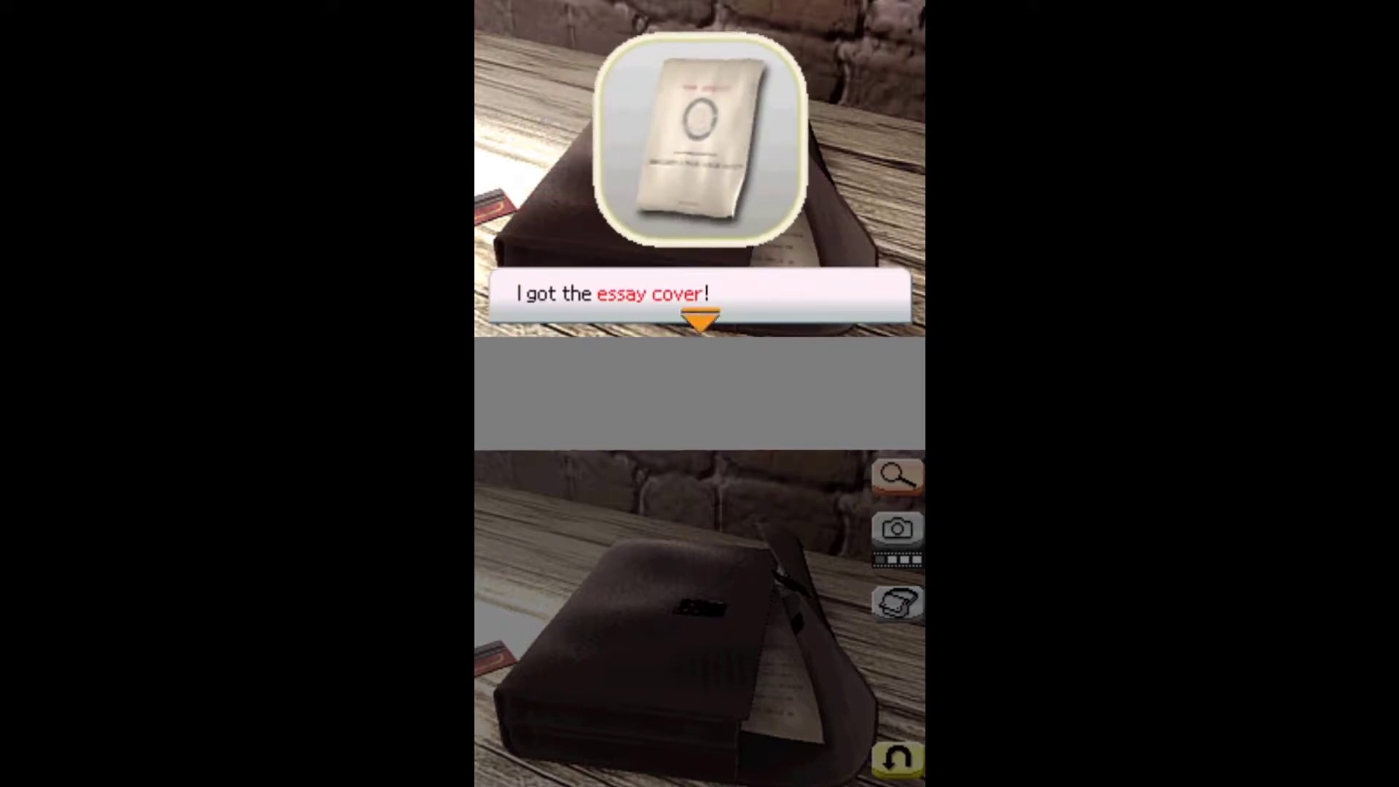
key("Return")
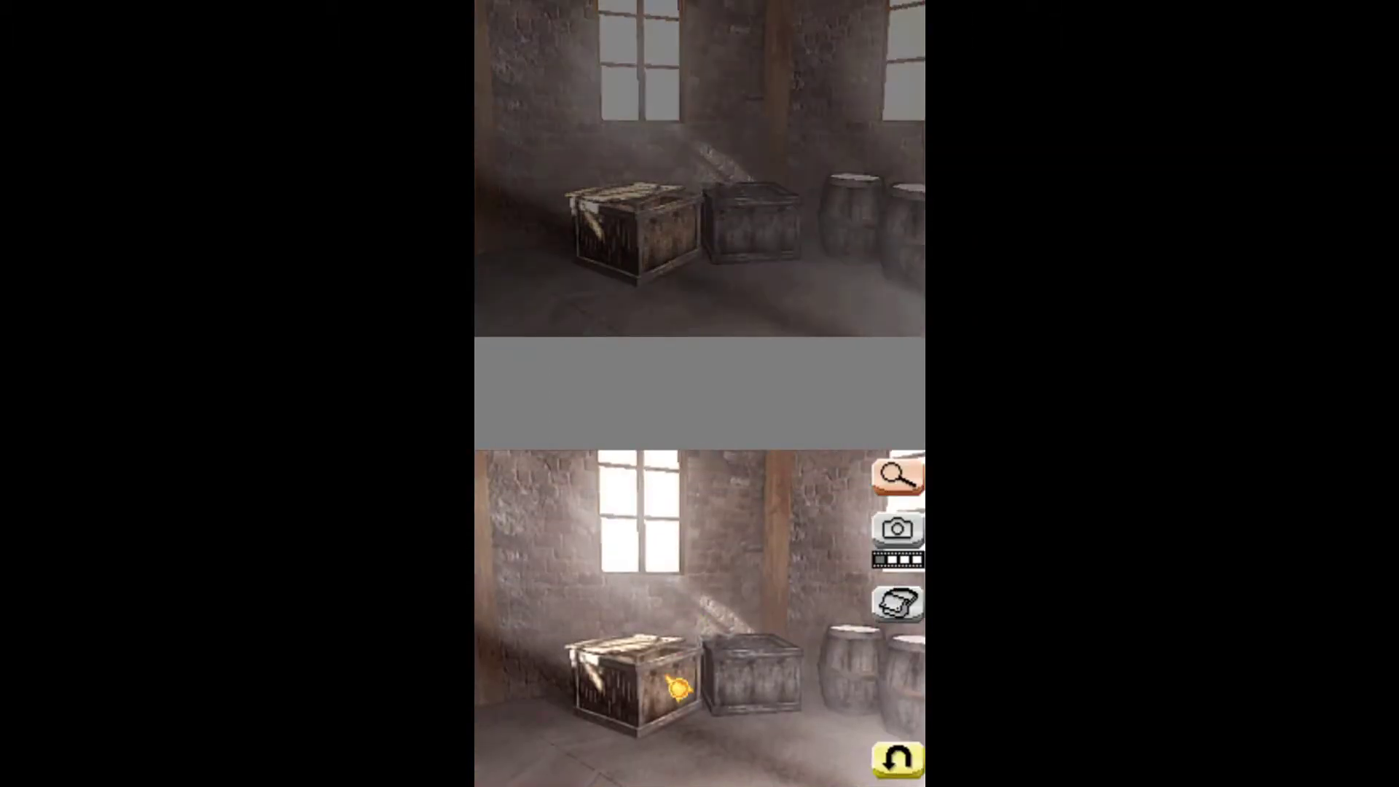
- Take an iron sphere from the left crate beside the barrels and dismiss the notice
left_click(678, 686)
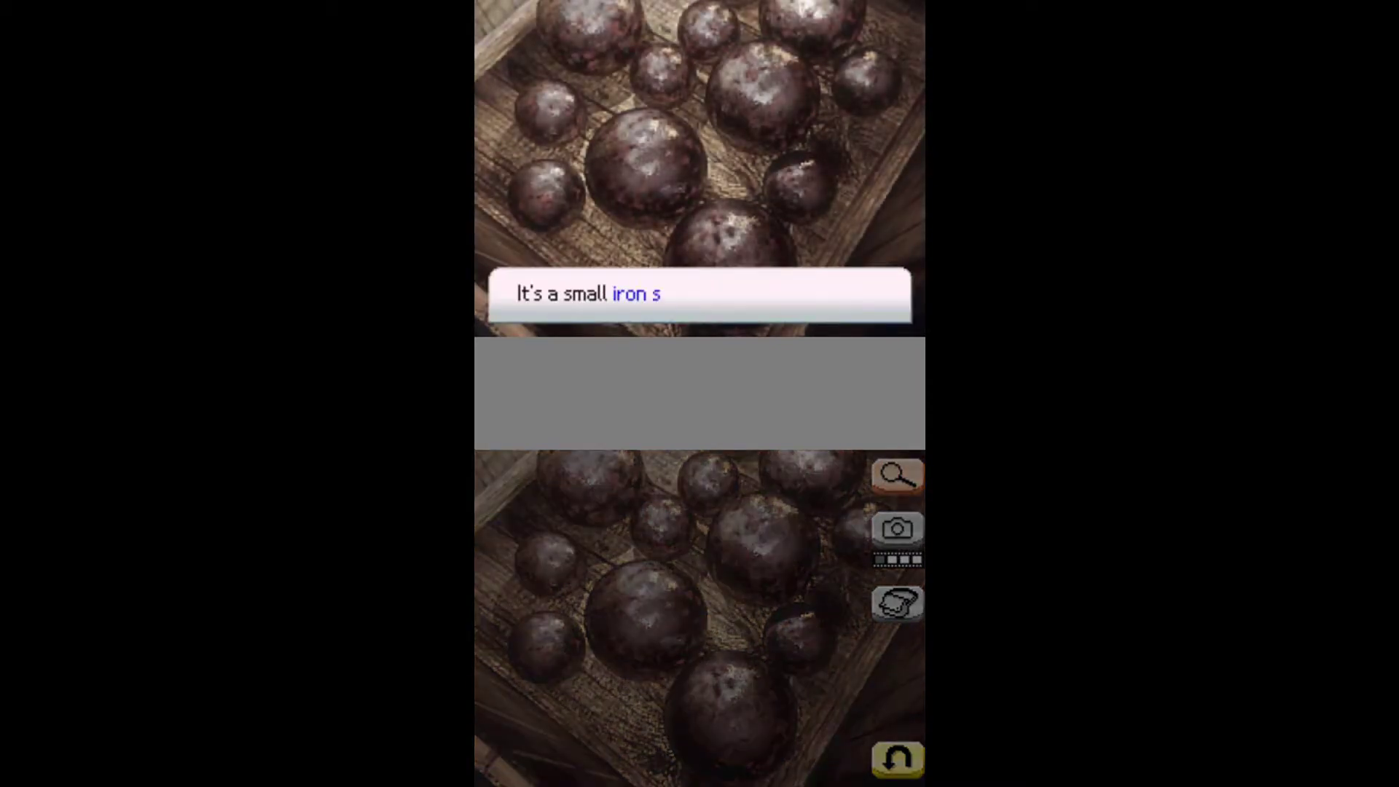
key("Return")
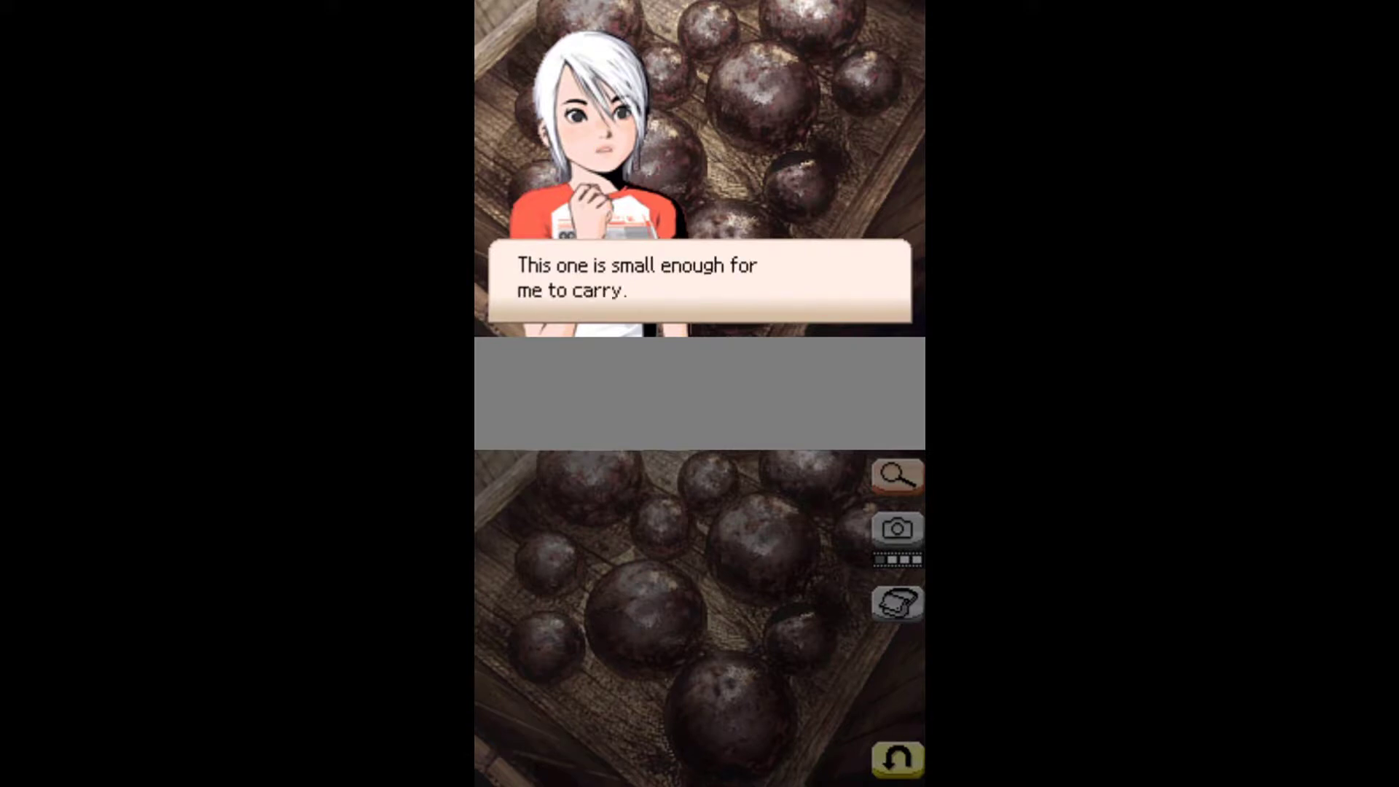
key("Return")
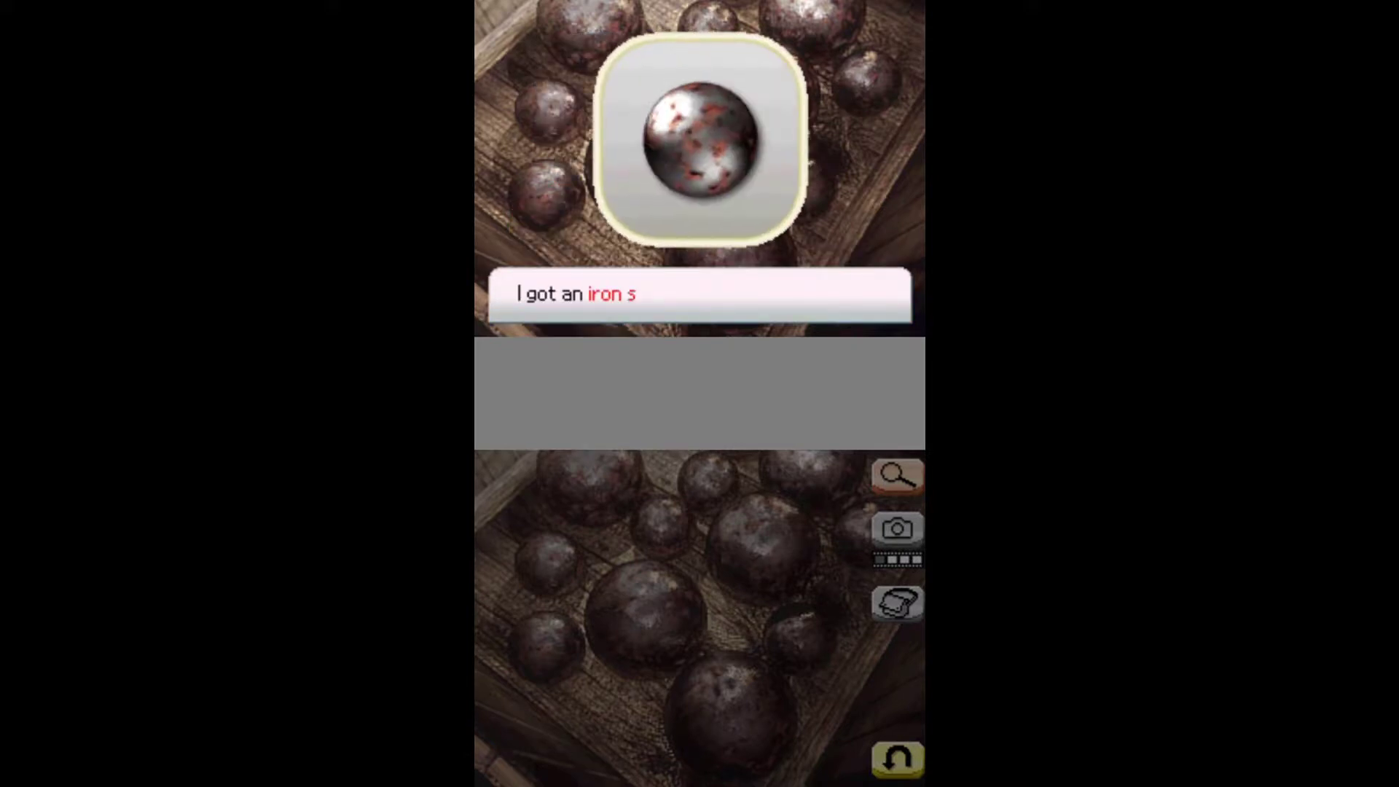
key("Return")
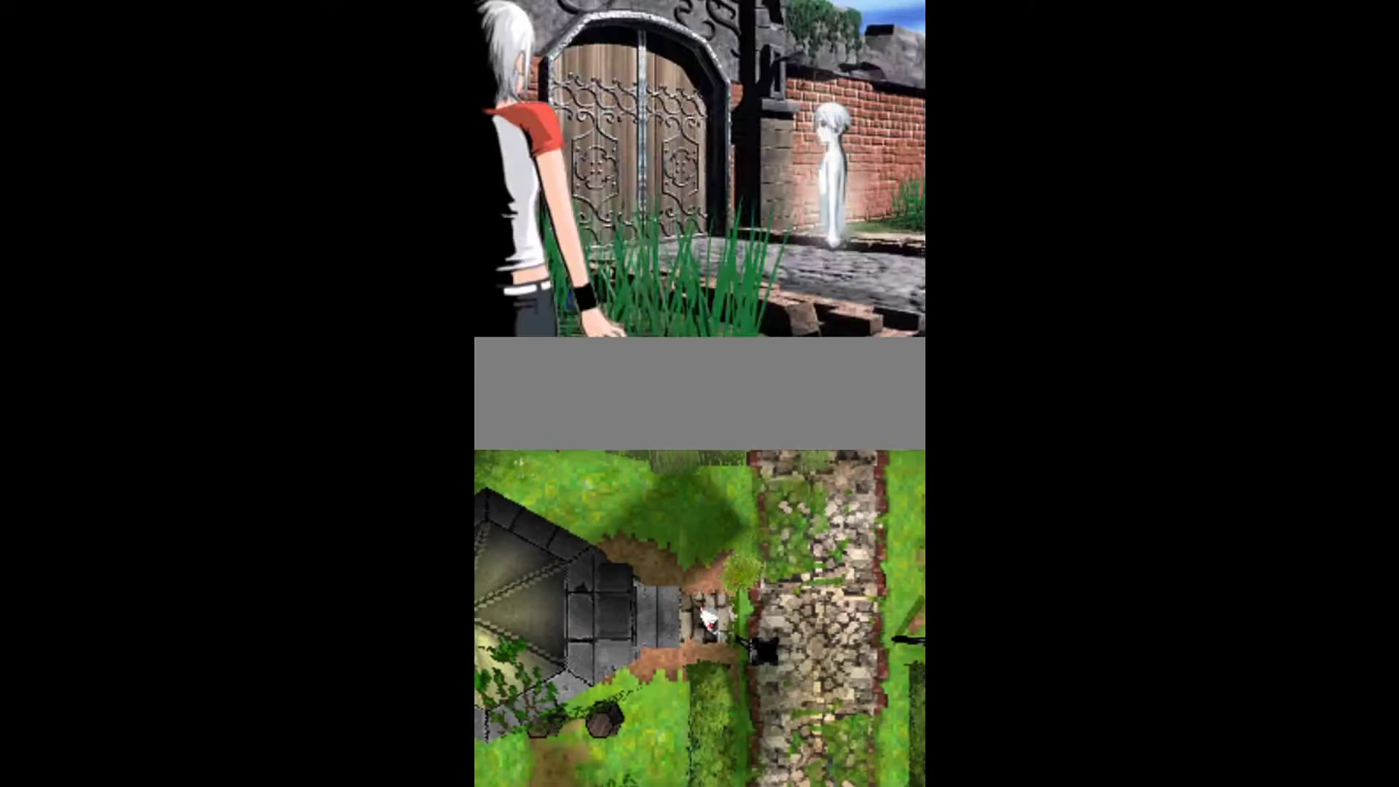
- Hear D's greeting at the gate, then switch to the first-person gate view
key("x")
key("x")
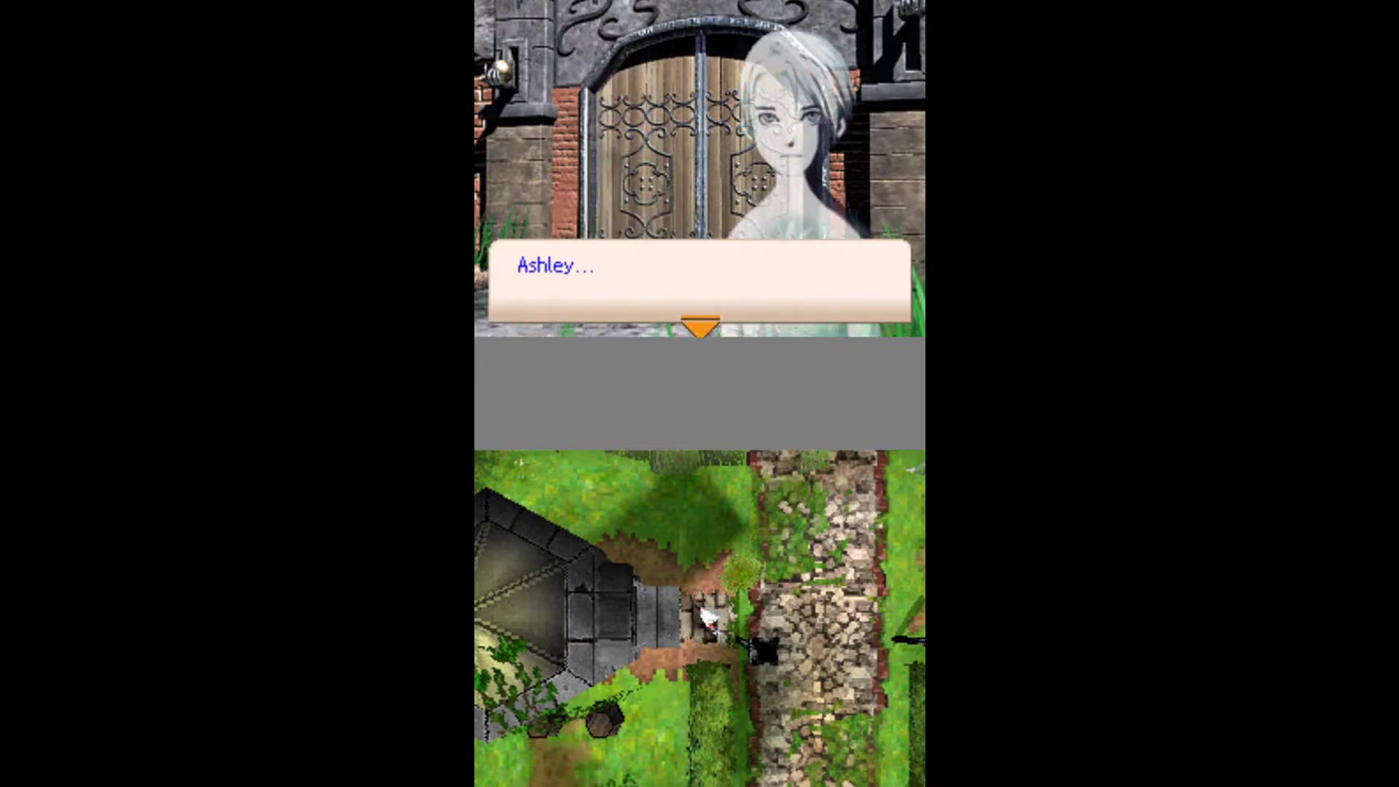
key("x")
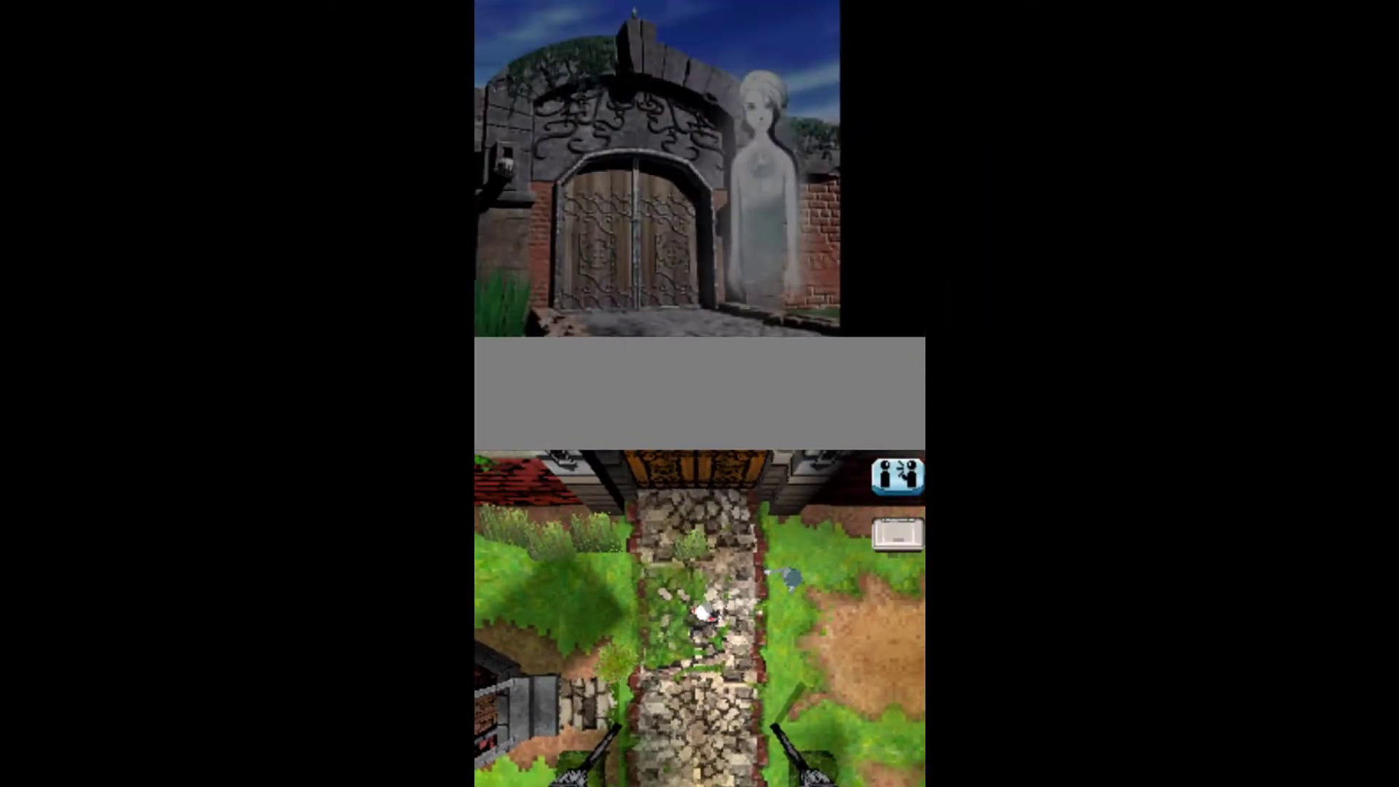
key("x")
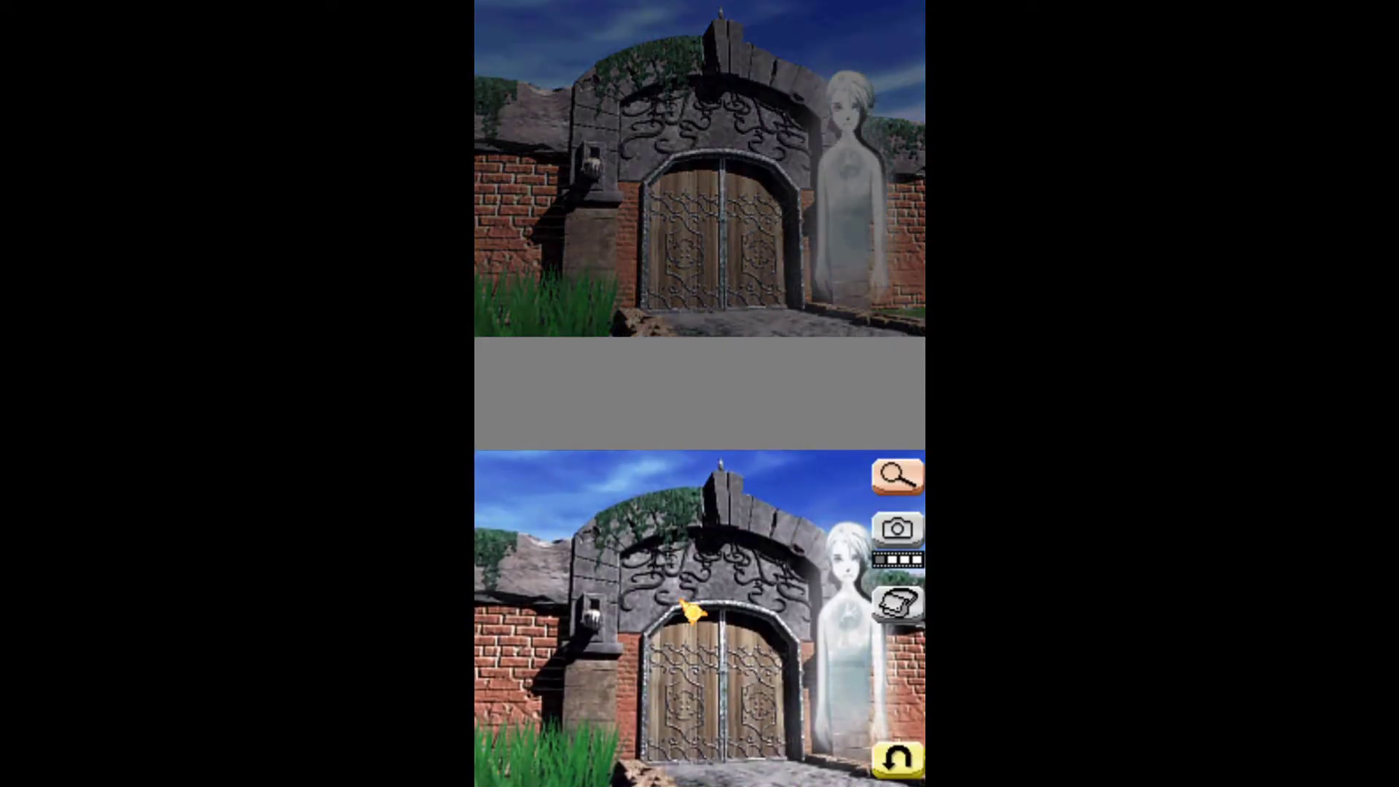
- Save the game to slot 1 and start a conversation with D
key("shift+F1")
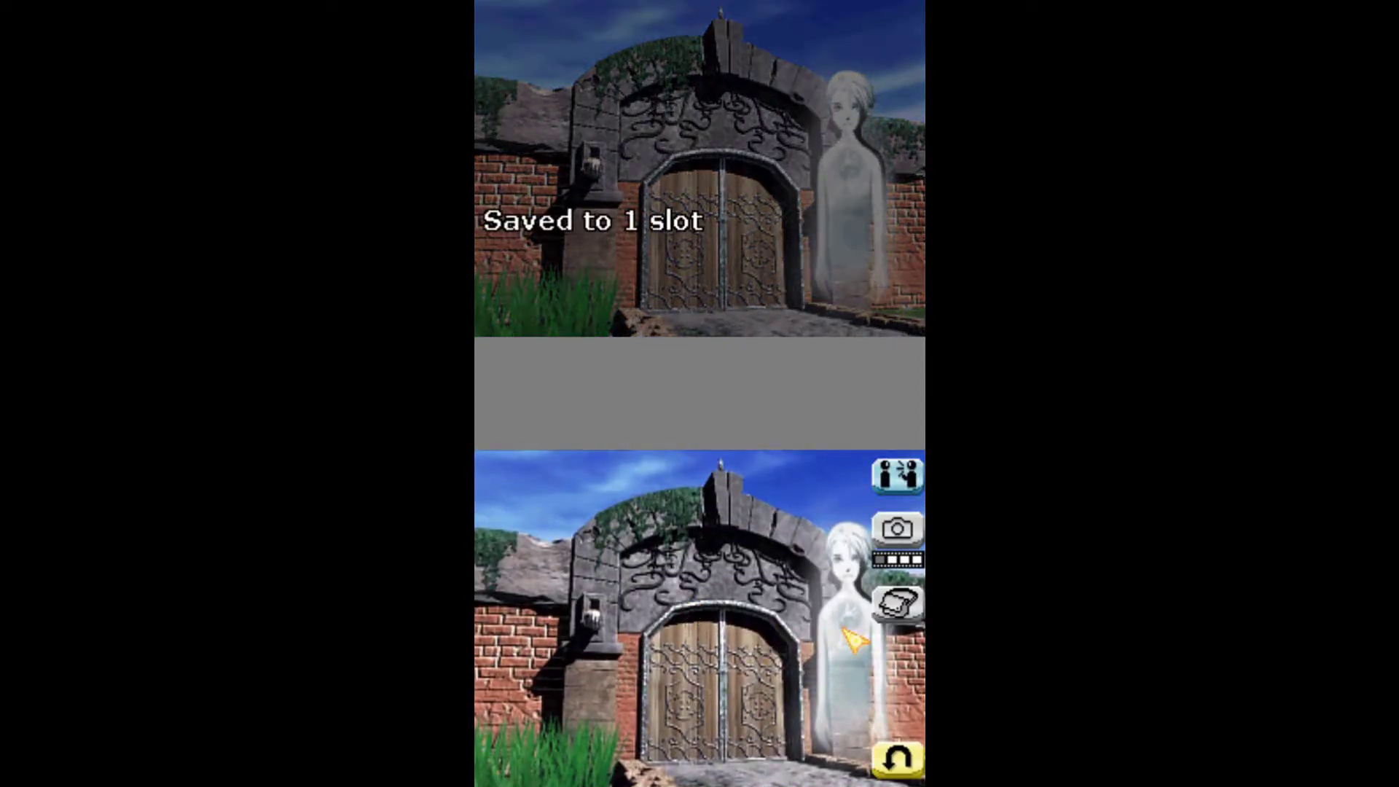
left_click(844, 618)
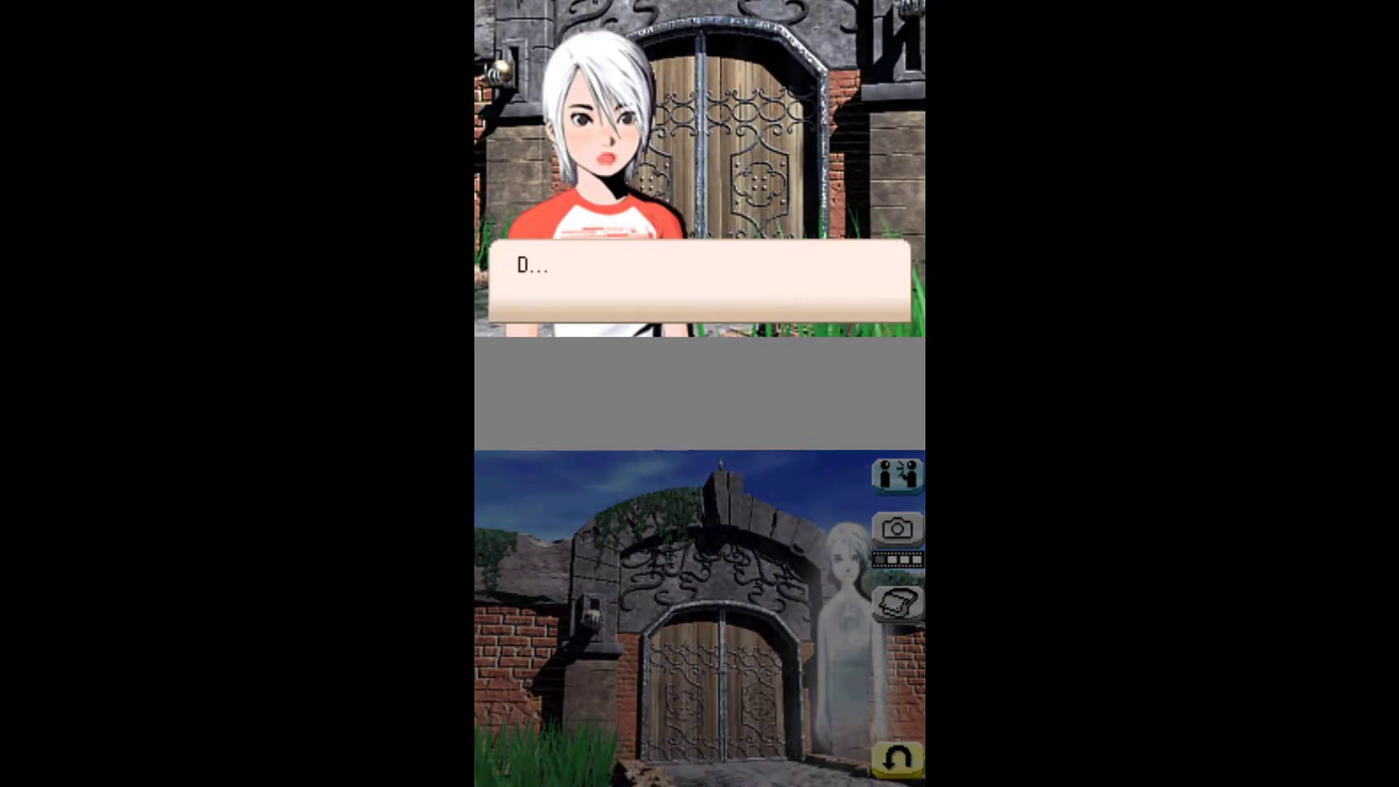
key("Return")
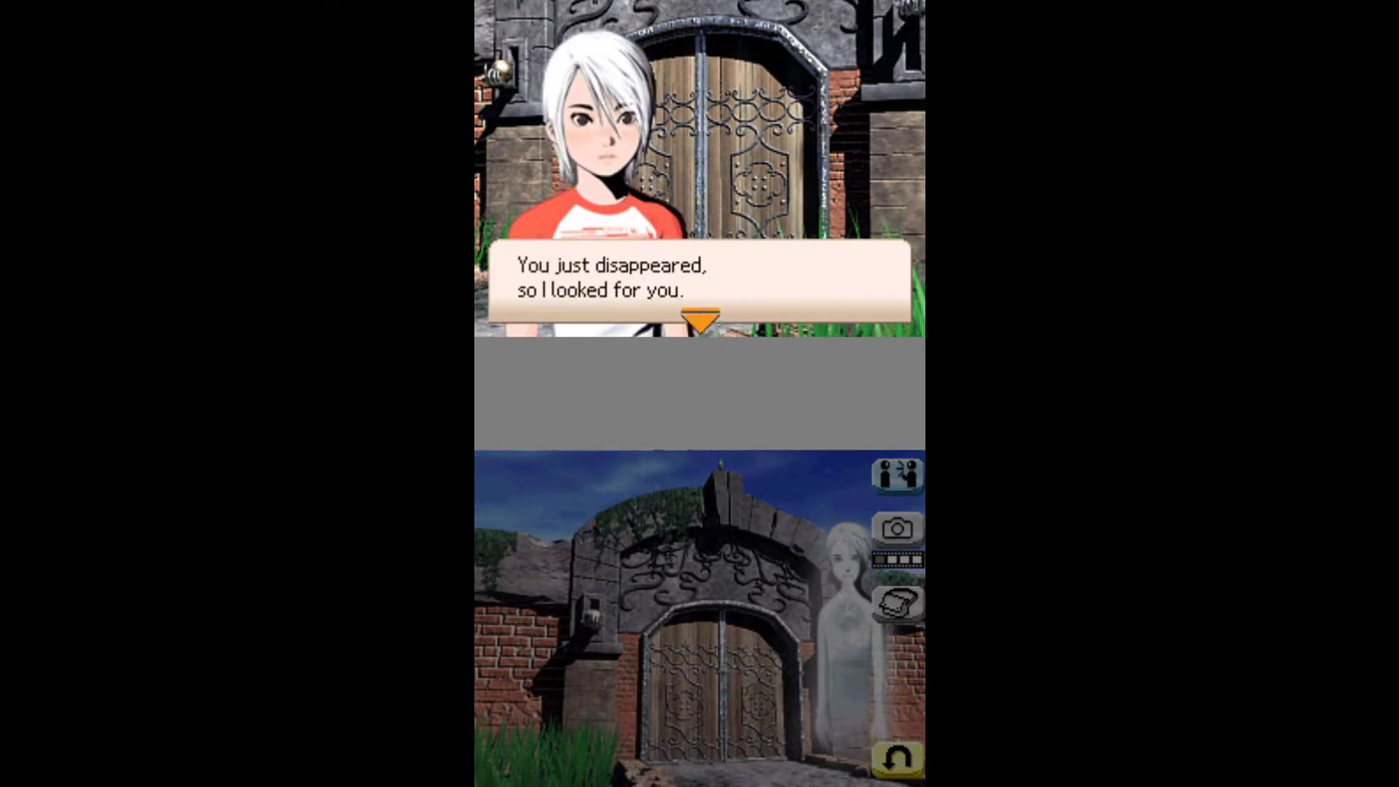
- Keep talking with D until he remembers something and 'What he recalled' appears
key("Return")
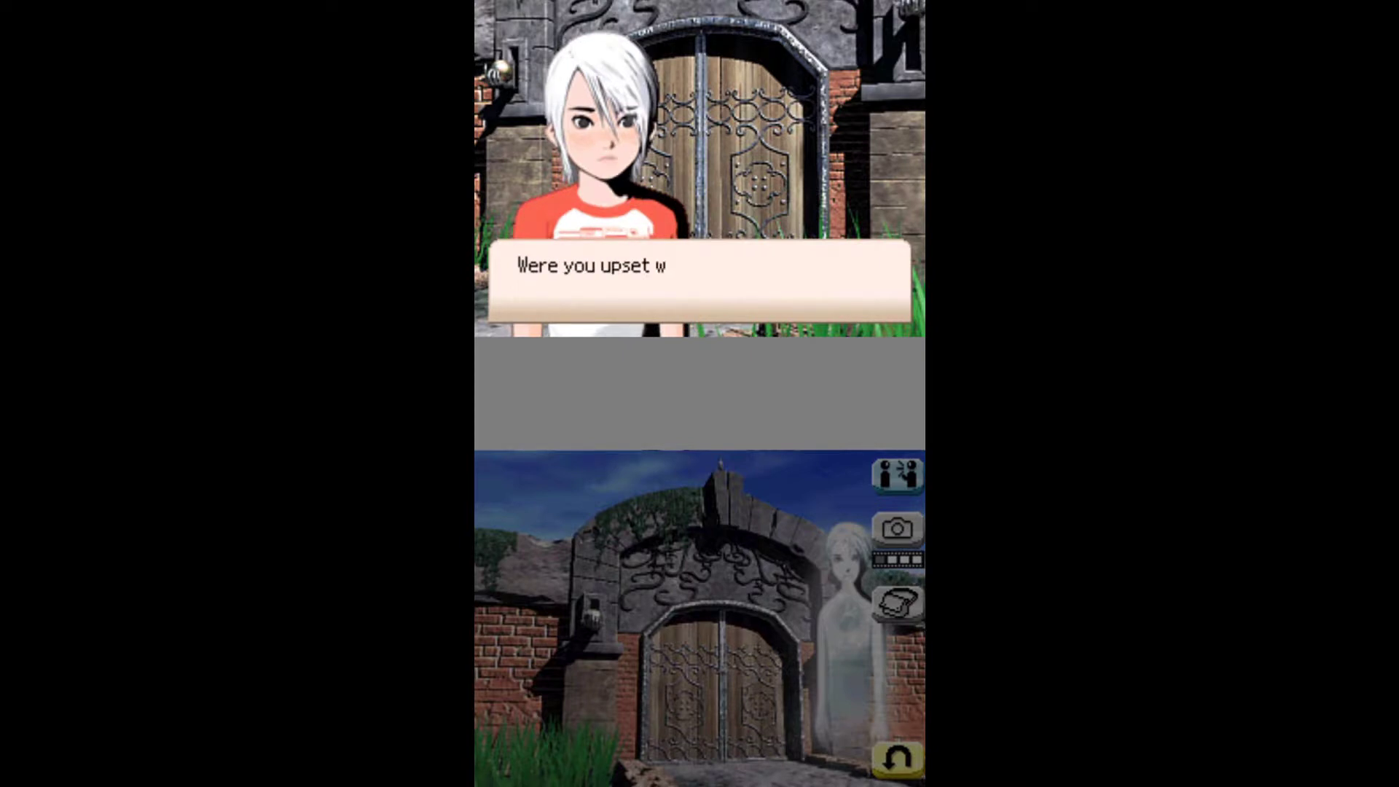
key("Return")
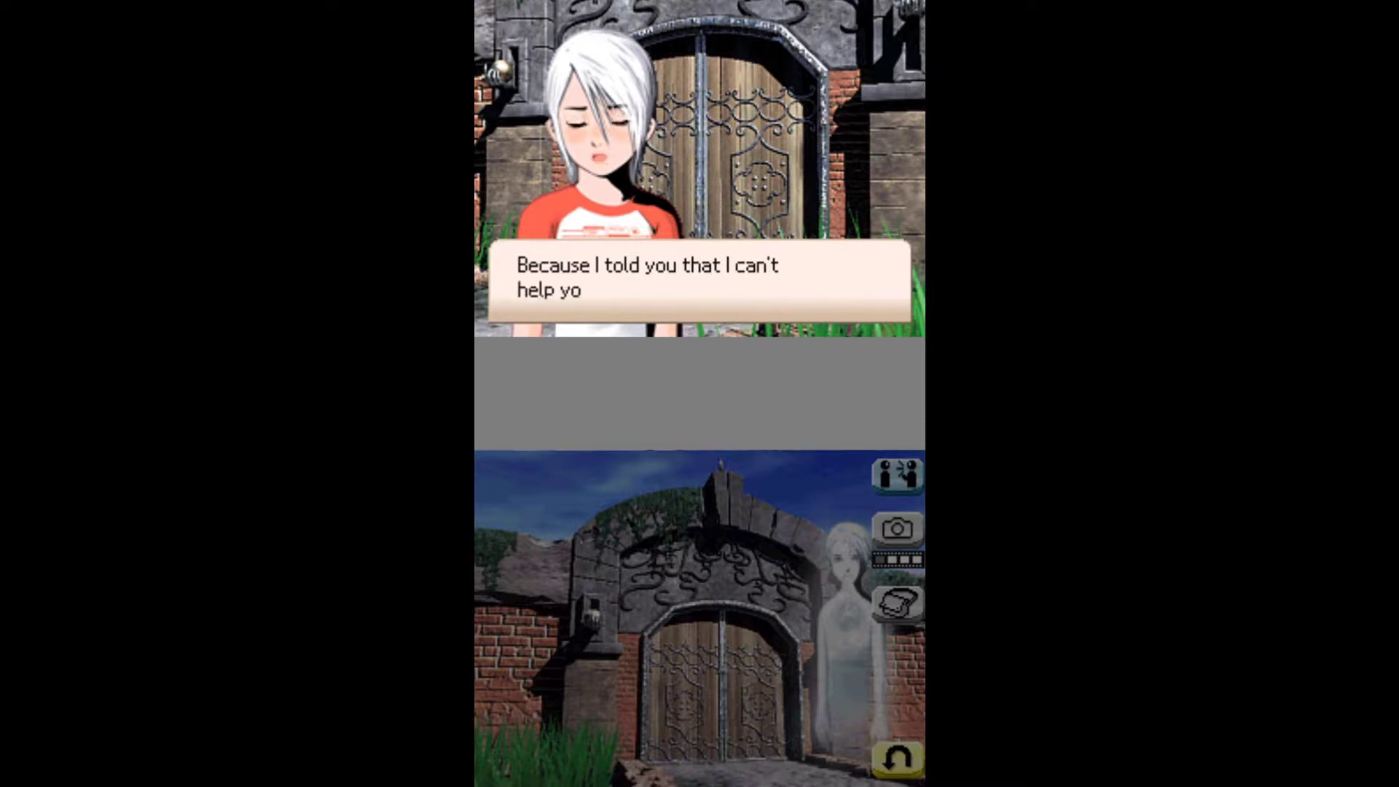
key("Return")
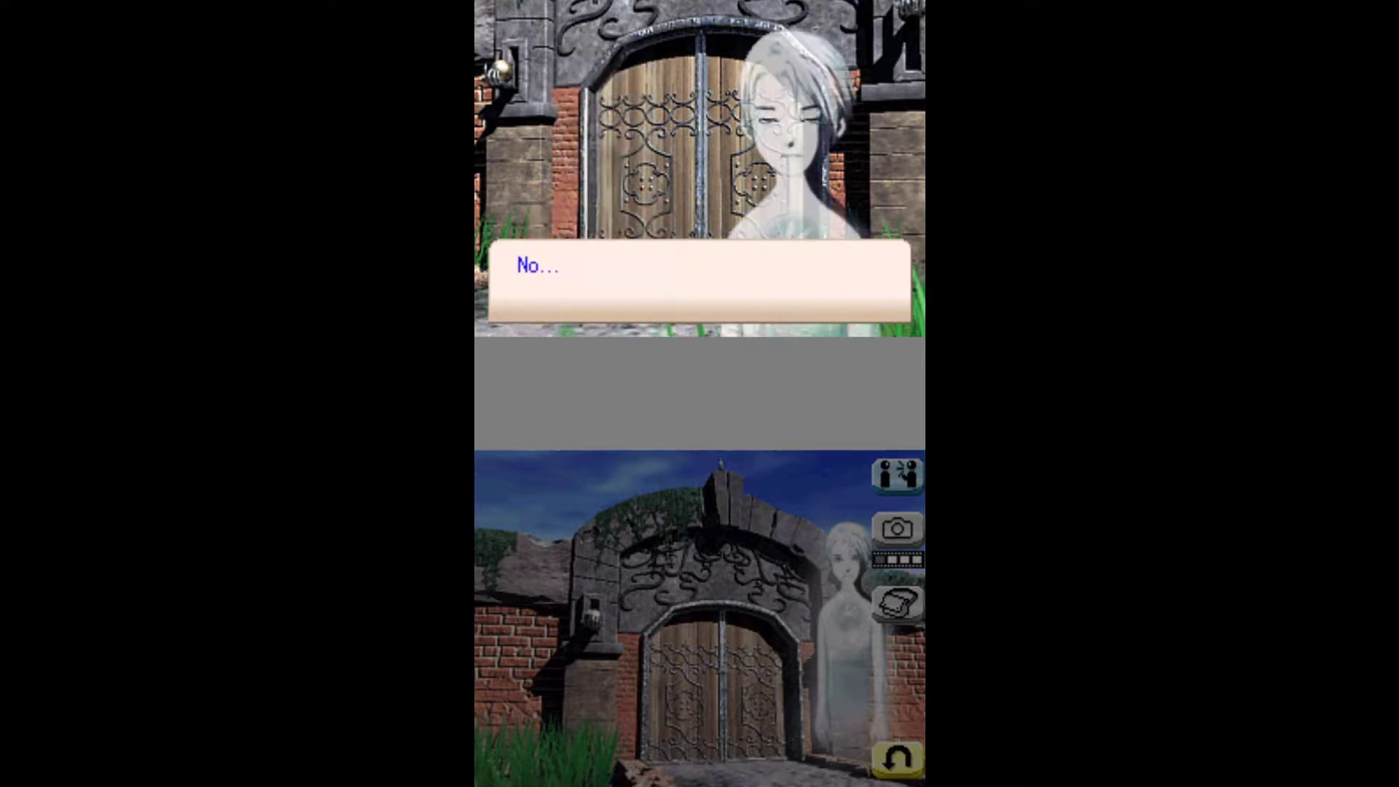
key("Return")
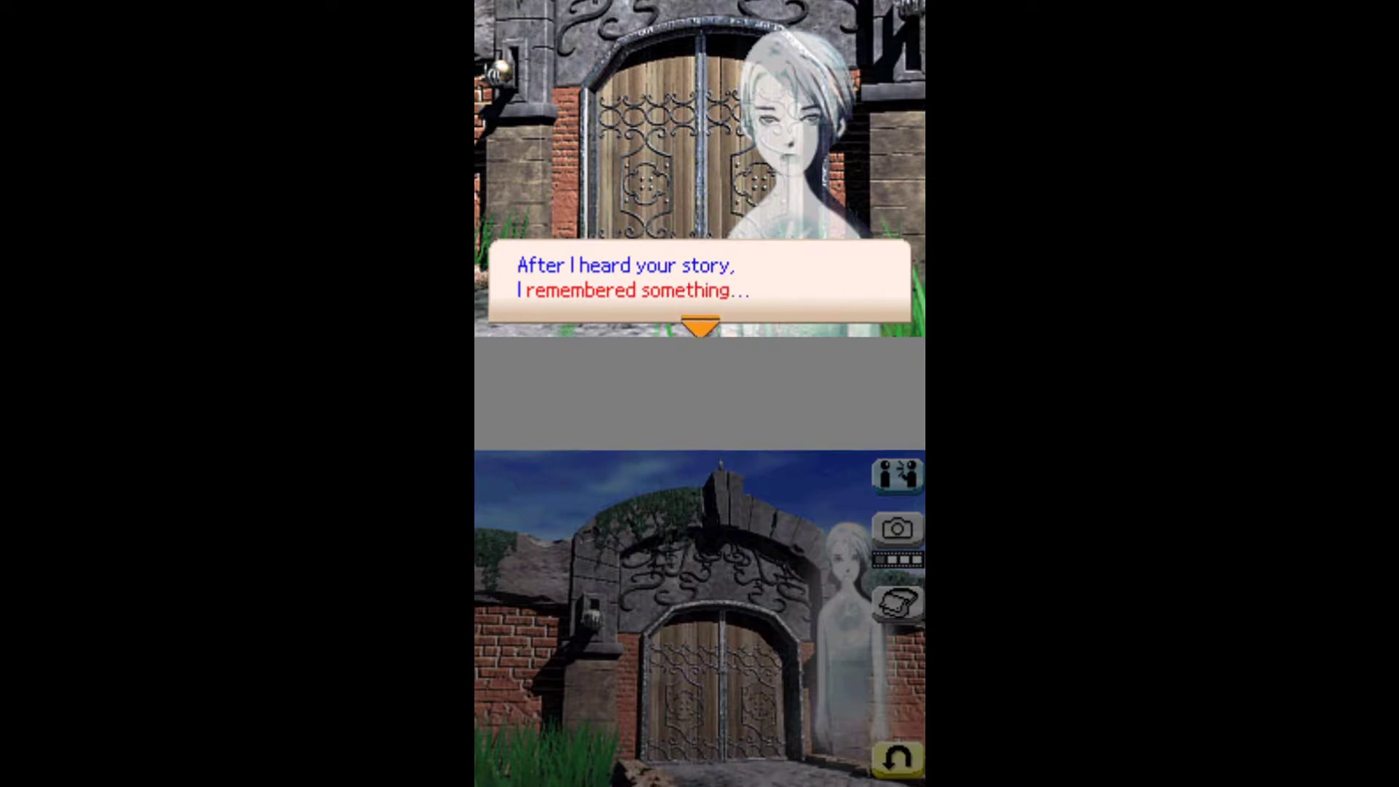
key("Return")
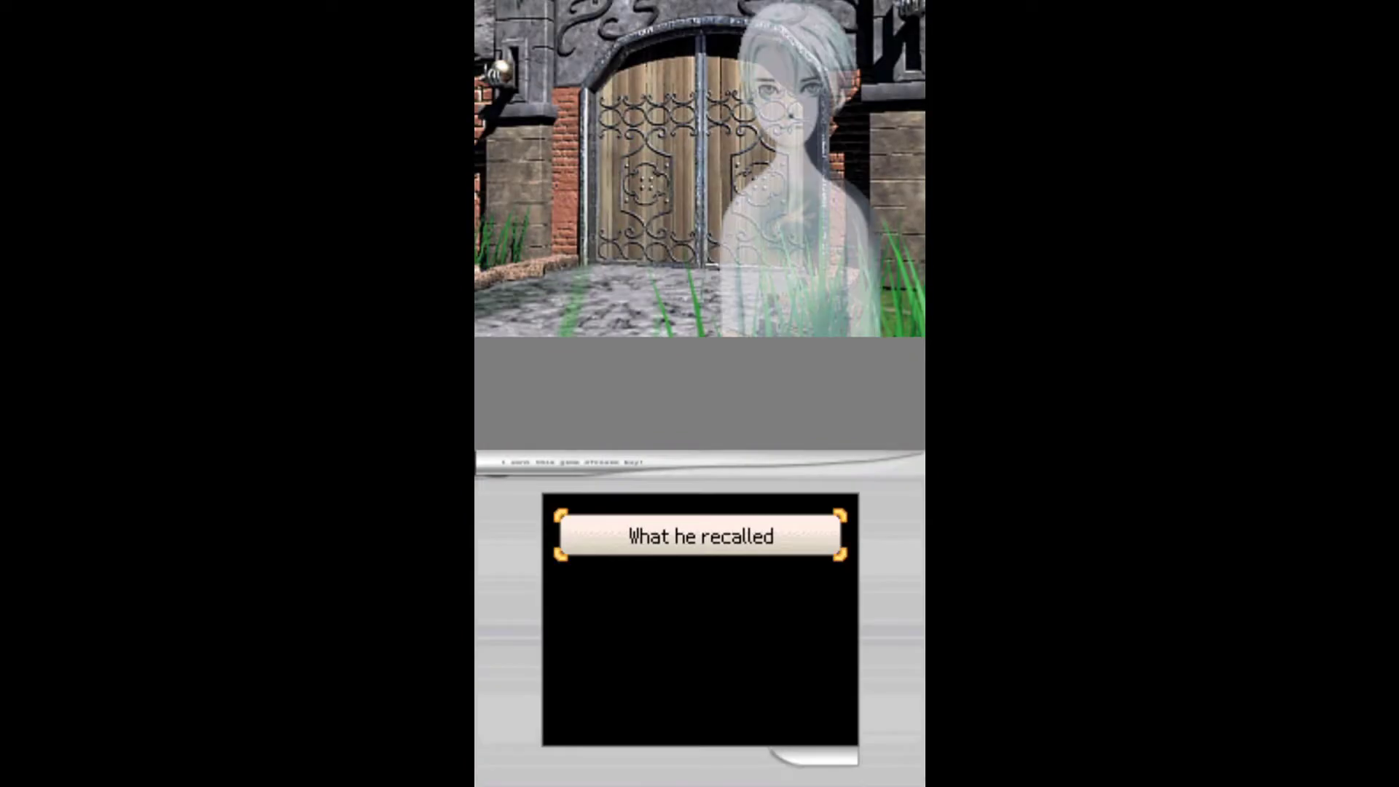
- Ask D 'What he recalled' until the 'About the mansion' and 'About Franny' topics appear
key("Return")
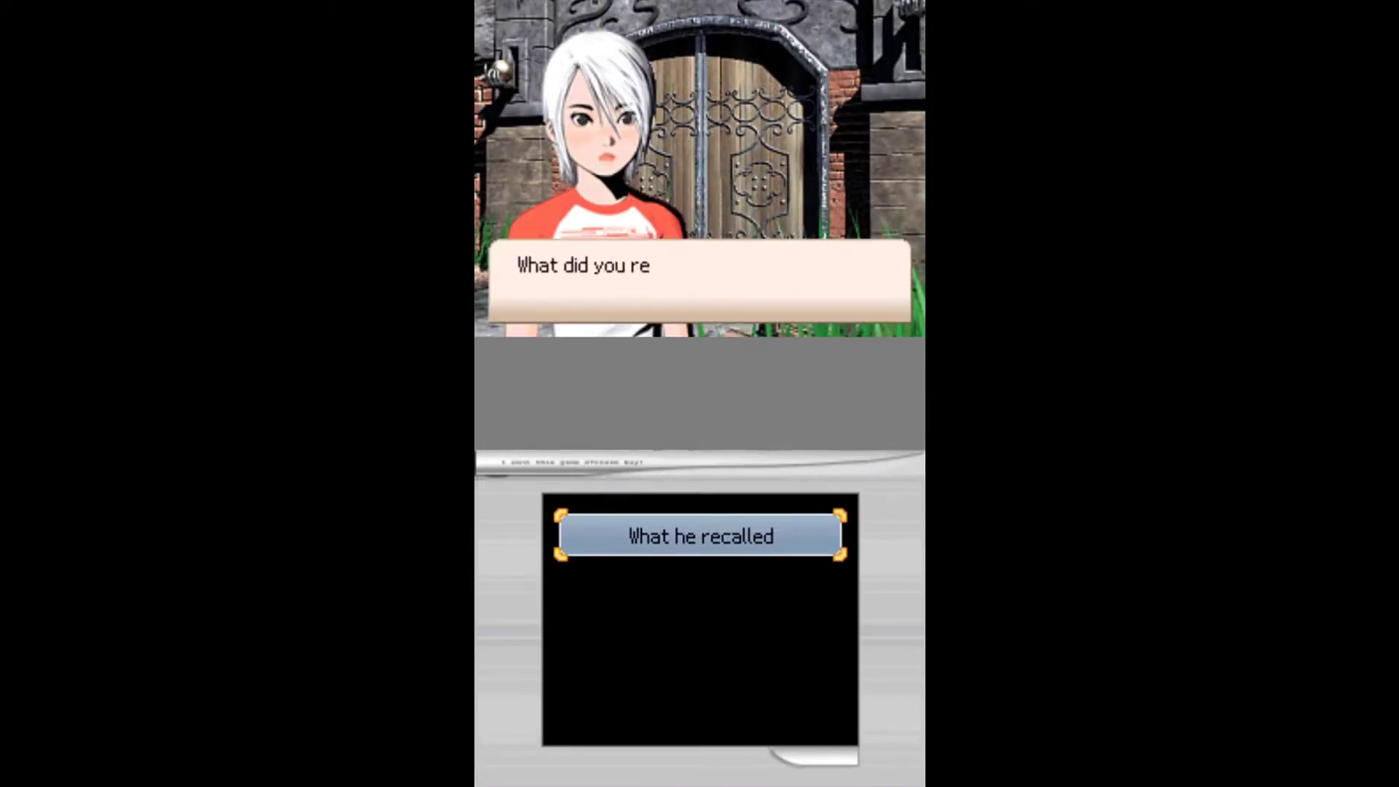
key("Return")
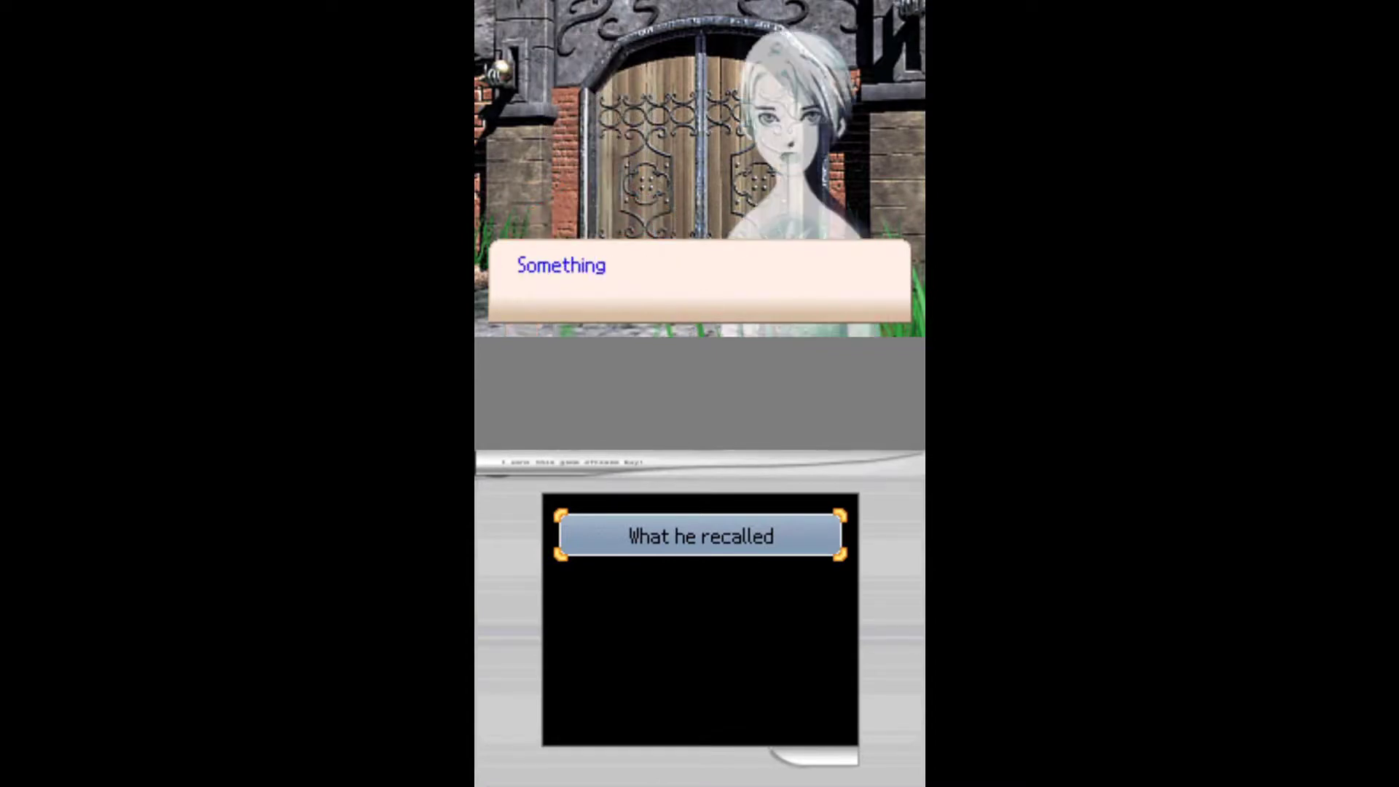
key("Return")
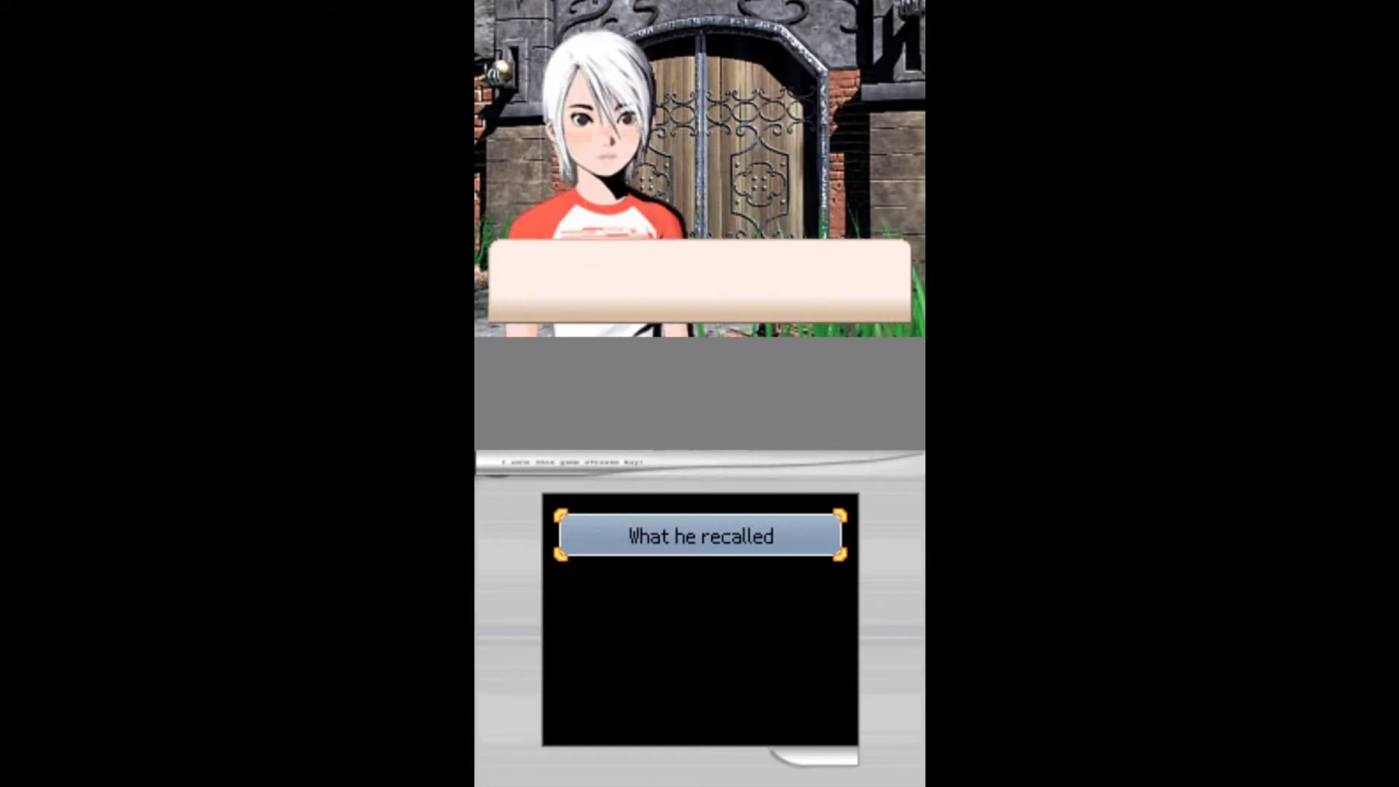
key("Return")
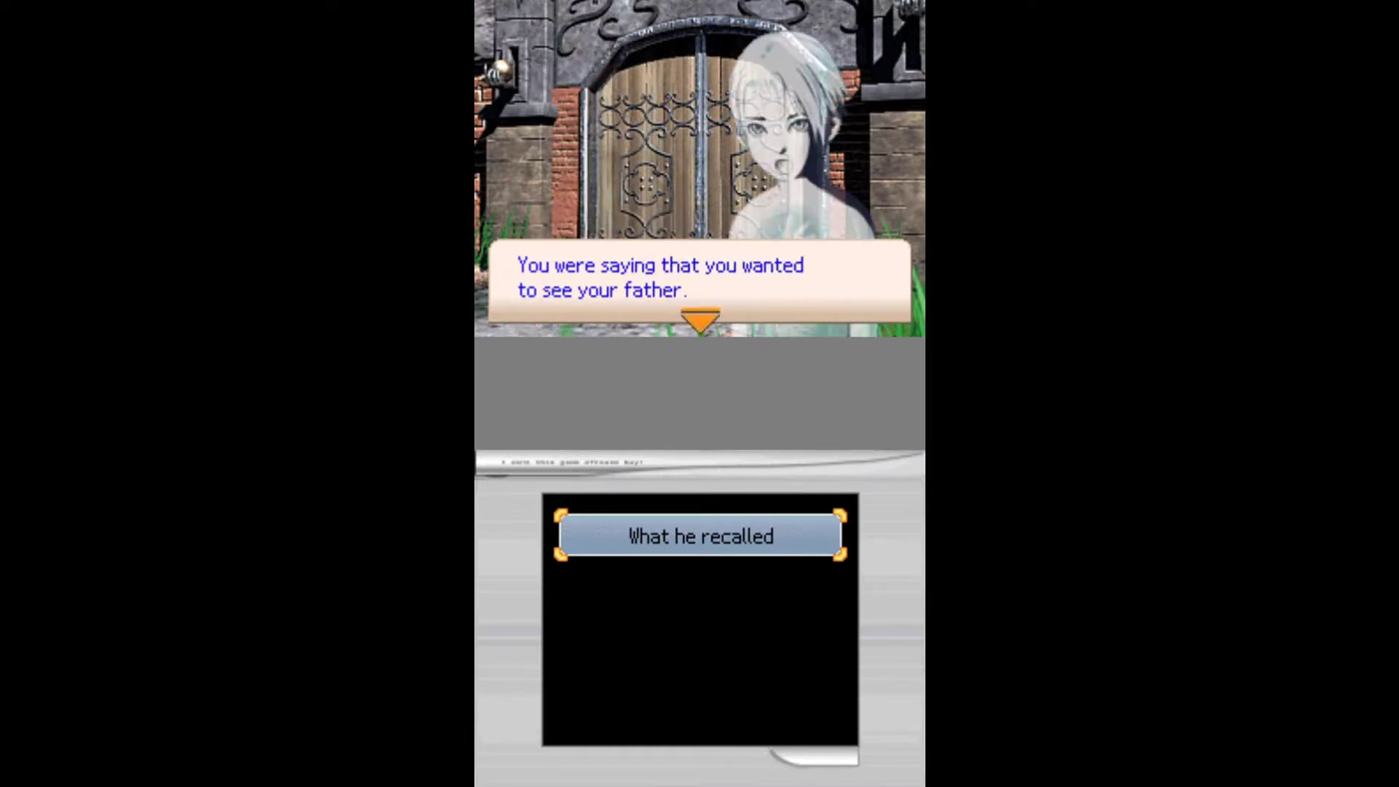
key("Return")
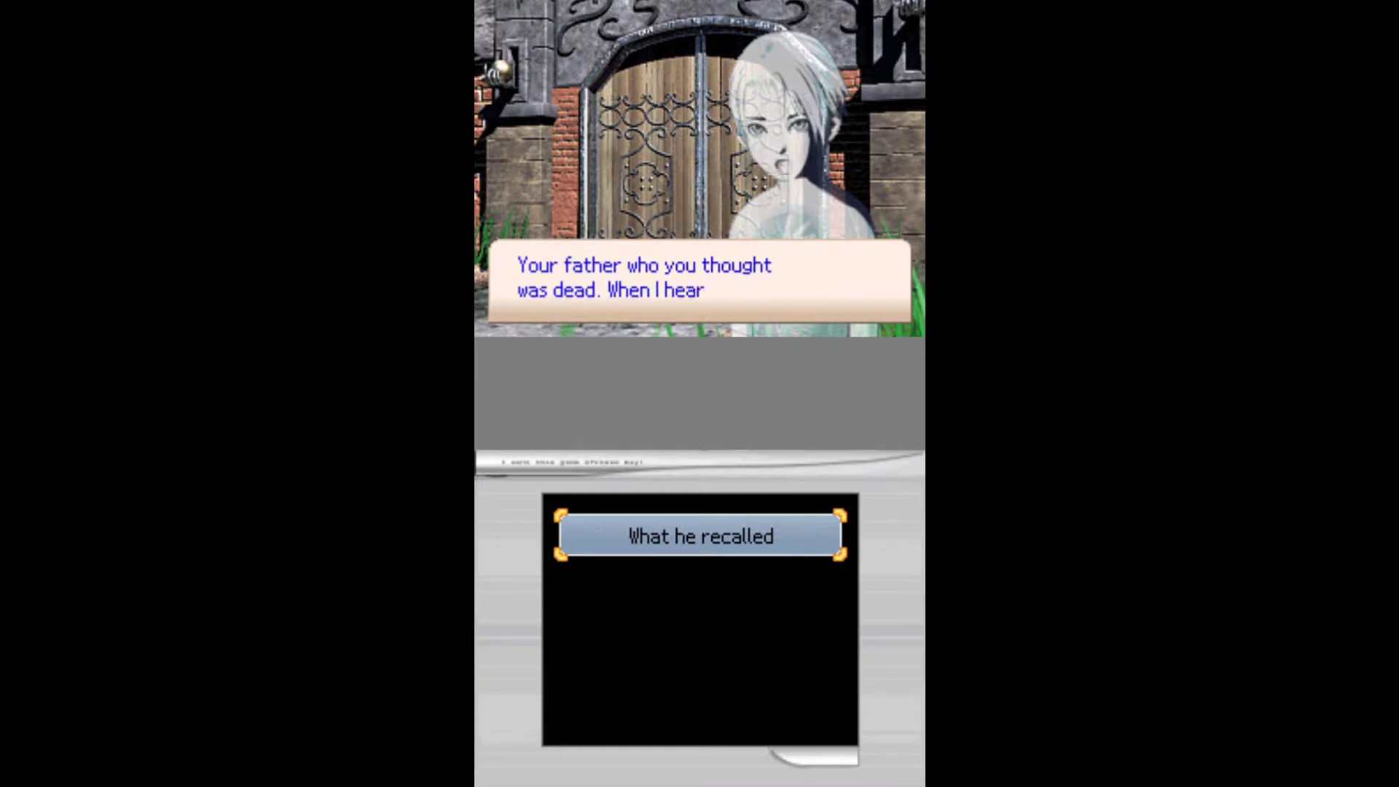
key("Return")
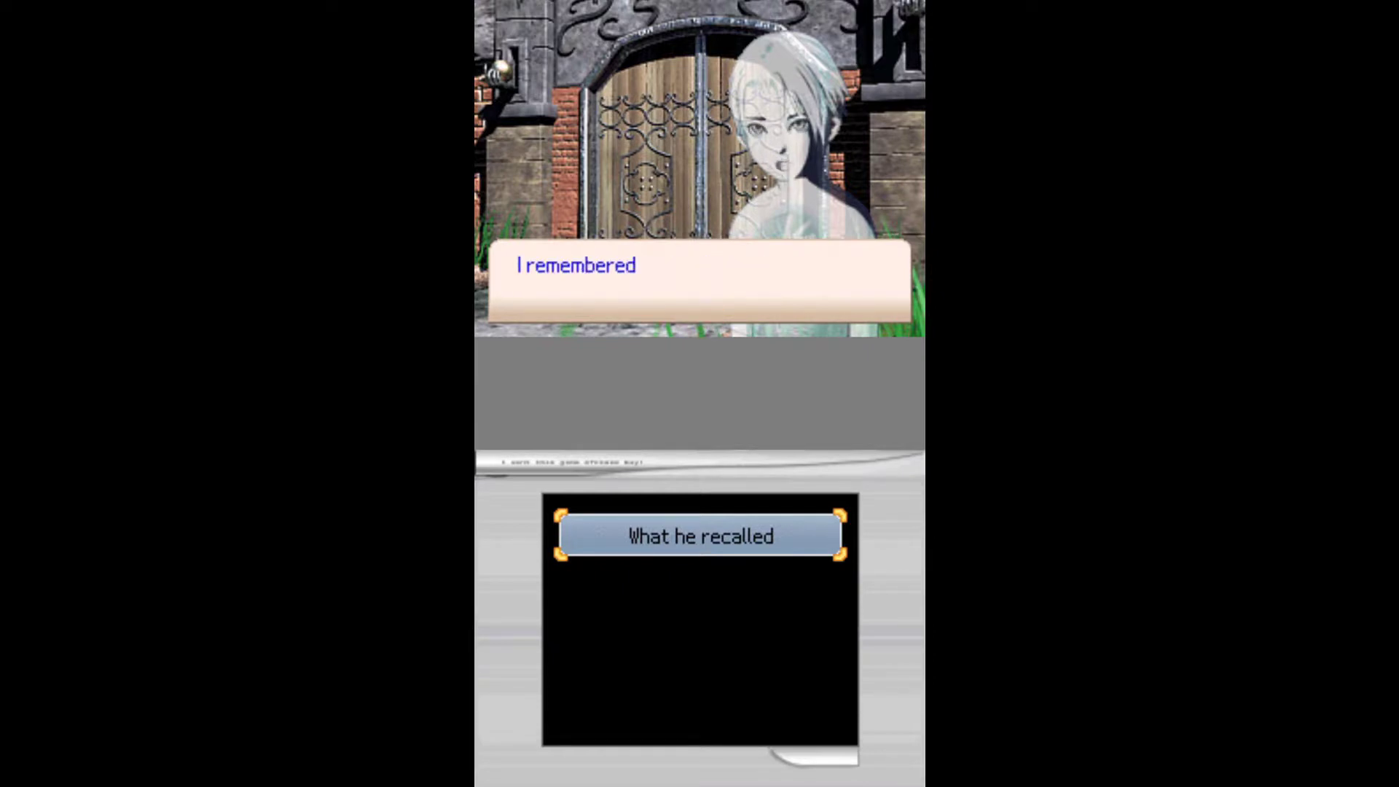
key("Return")
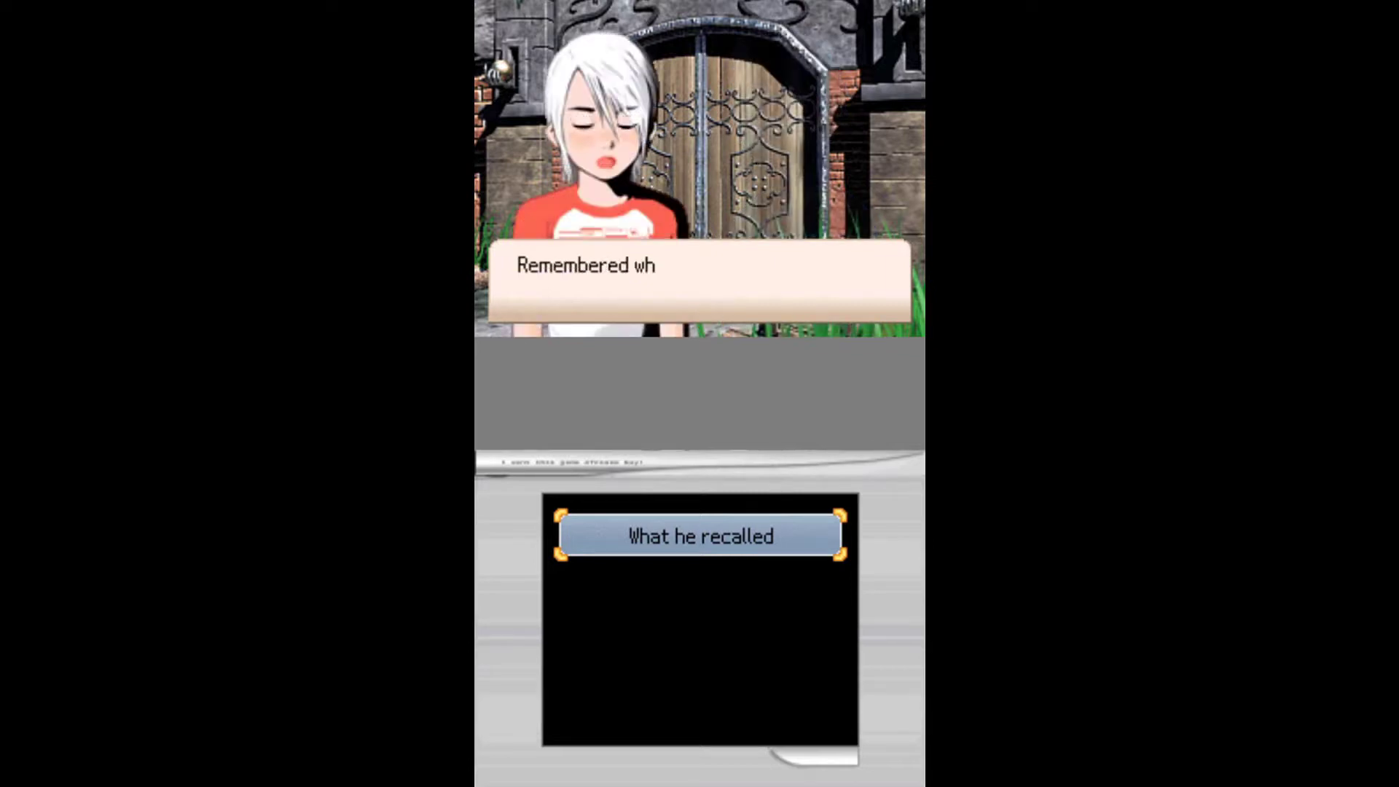
key("Return")
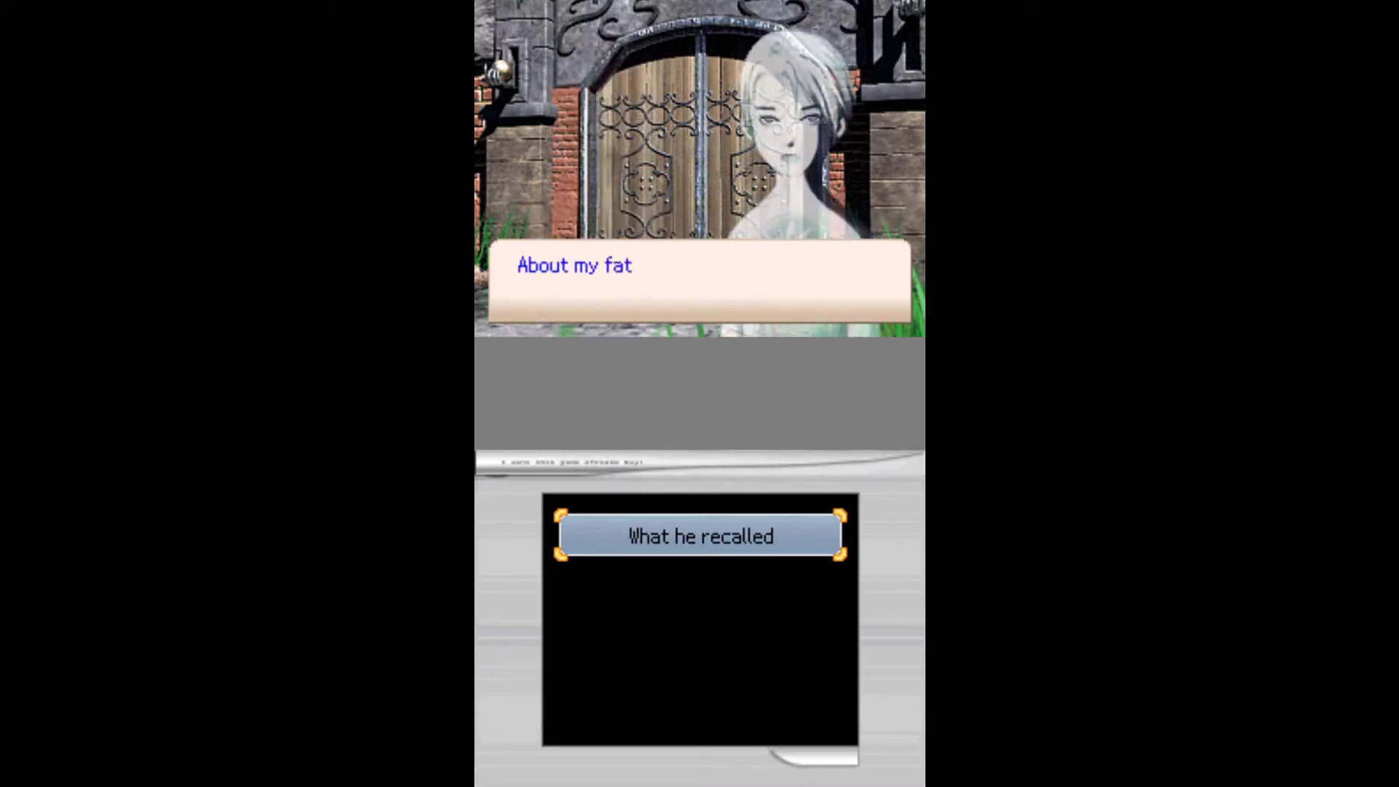
key("Return")
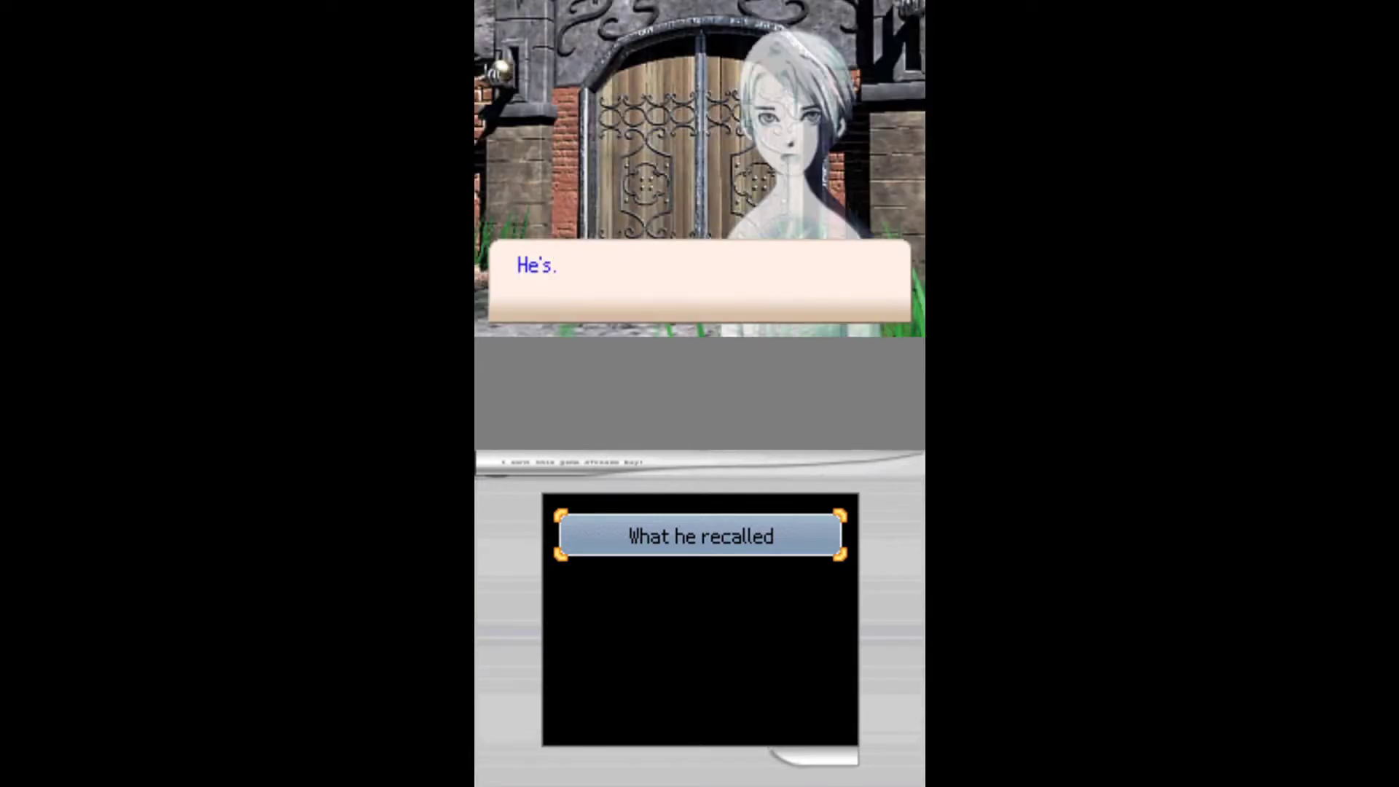
key("Return")
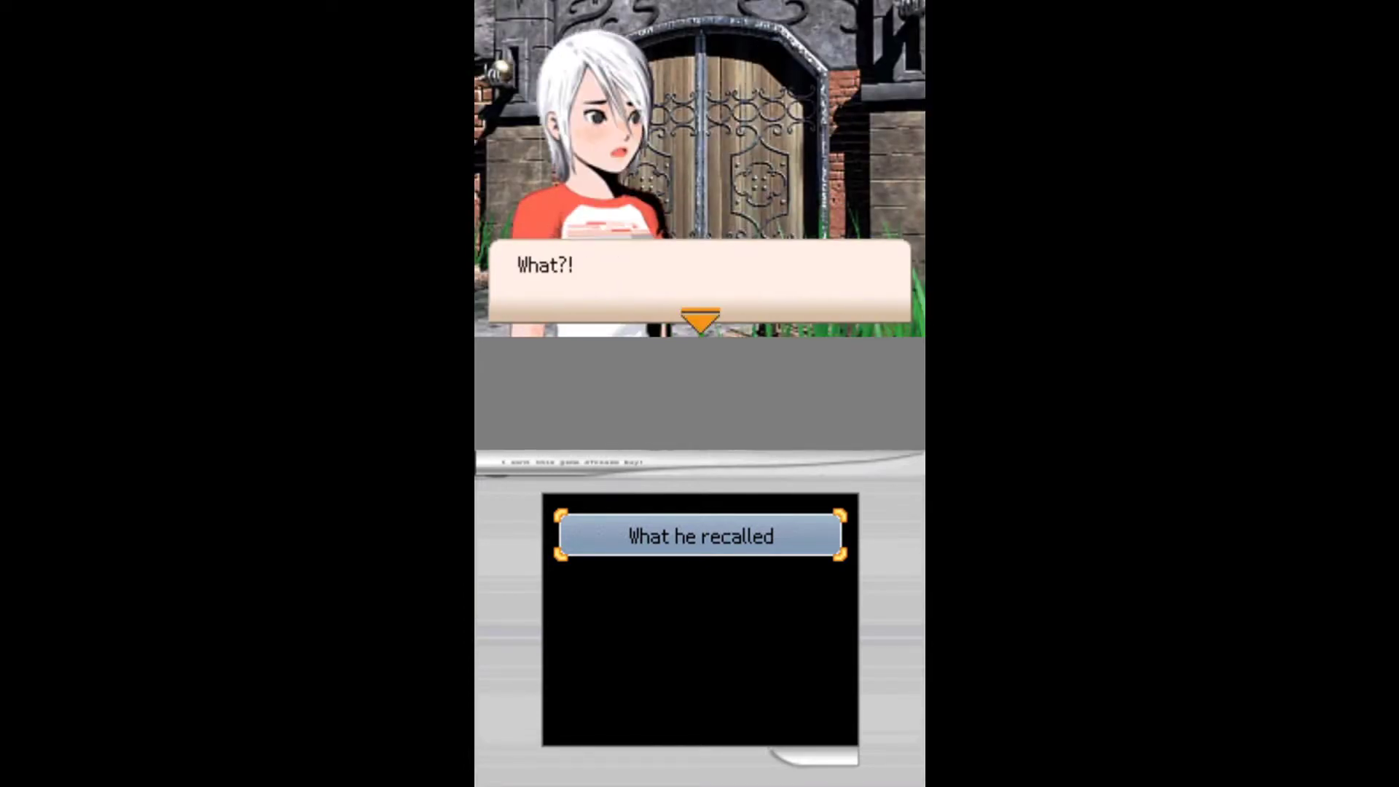
key("Return")
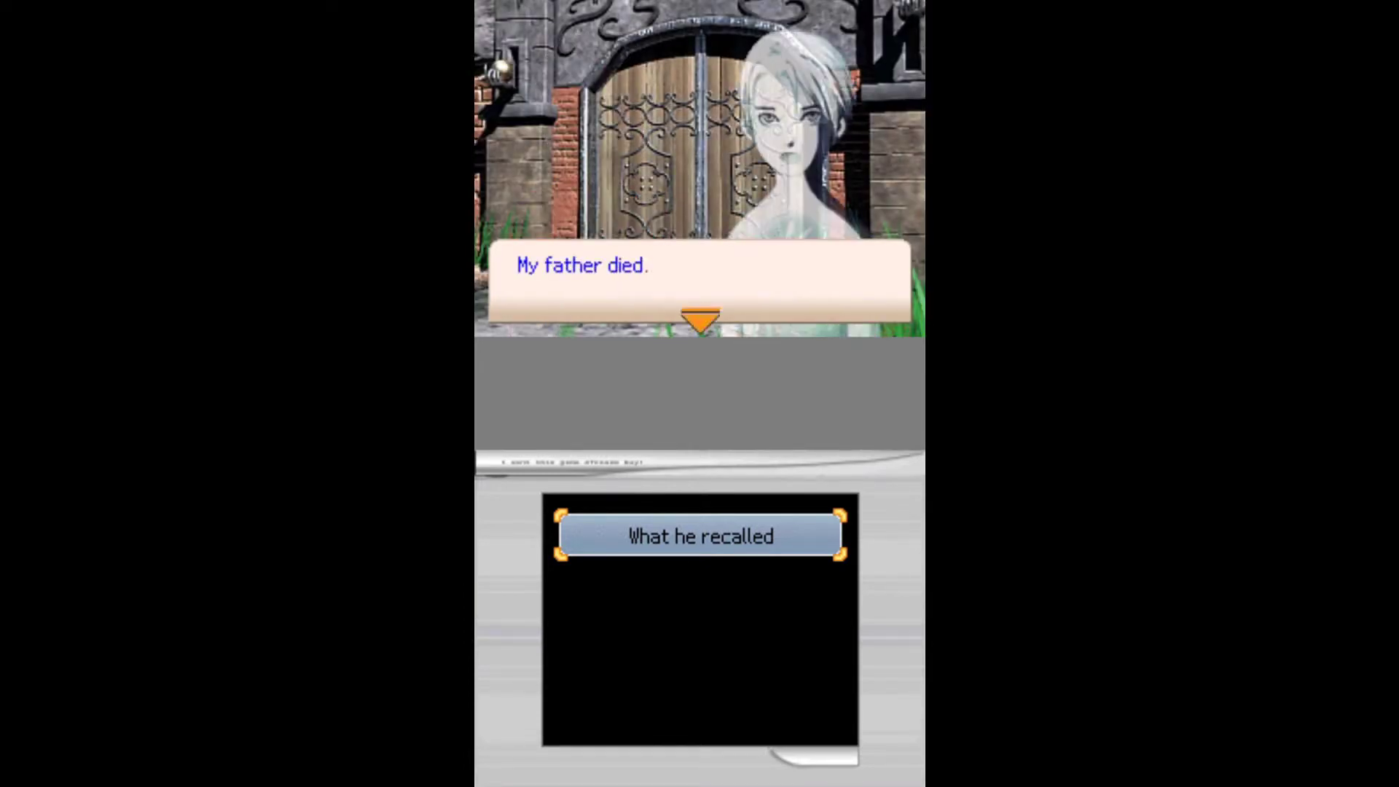
key("Return")
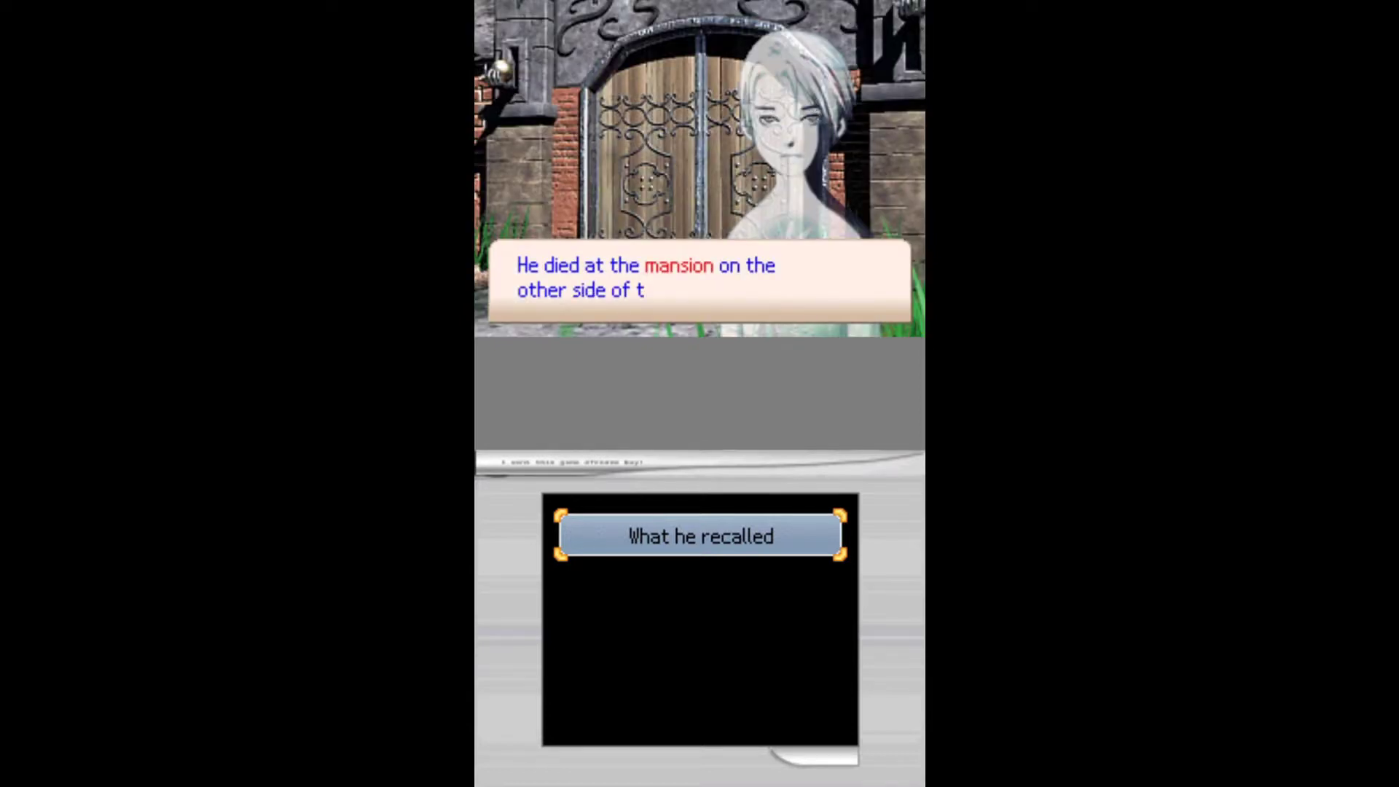
key("Return")
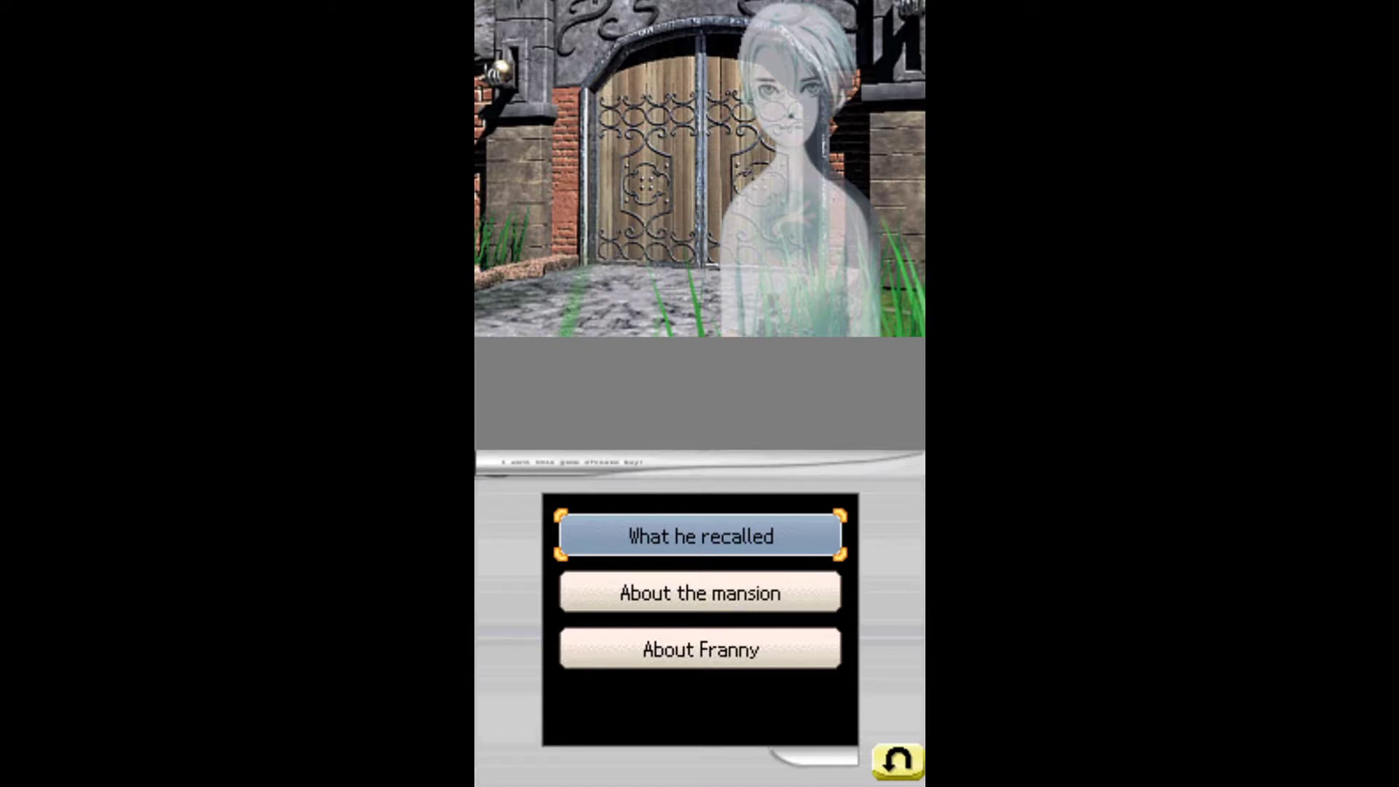
- Ask D 'About the mansion' and hear how his dad died there
key("Down")
key("Return")
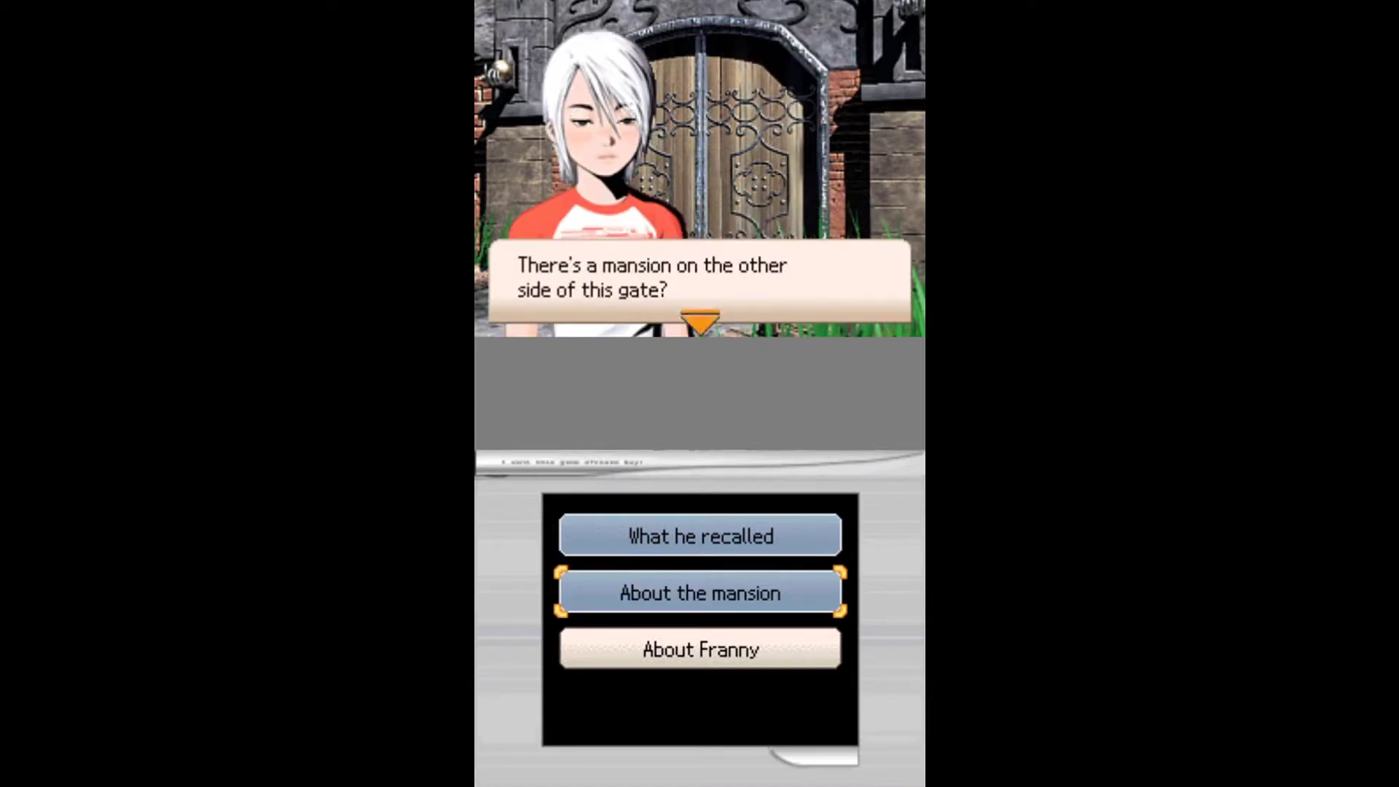
key("Return")
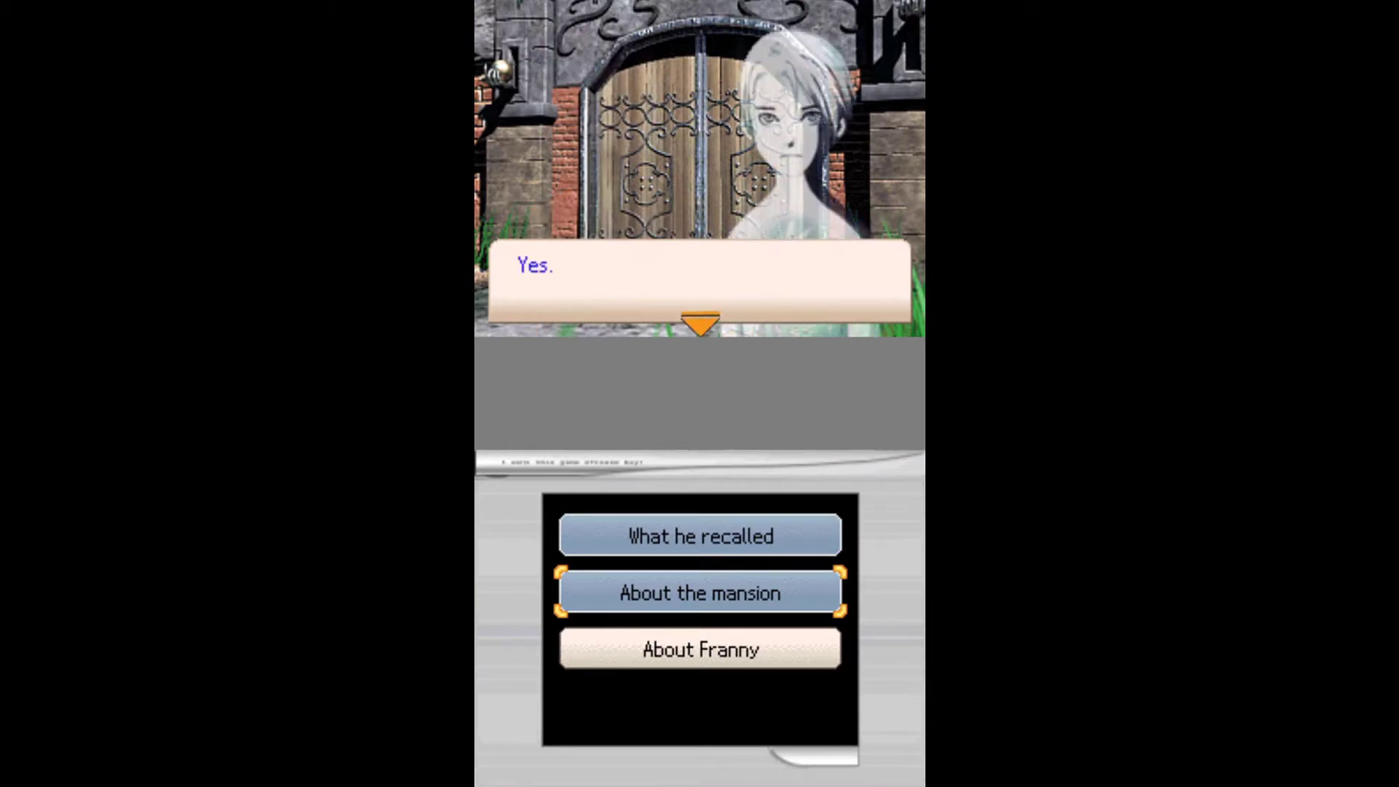
key("Return")
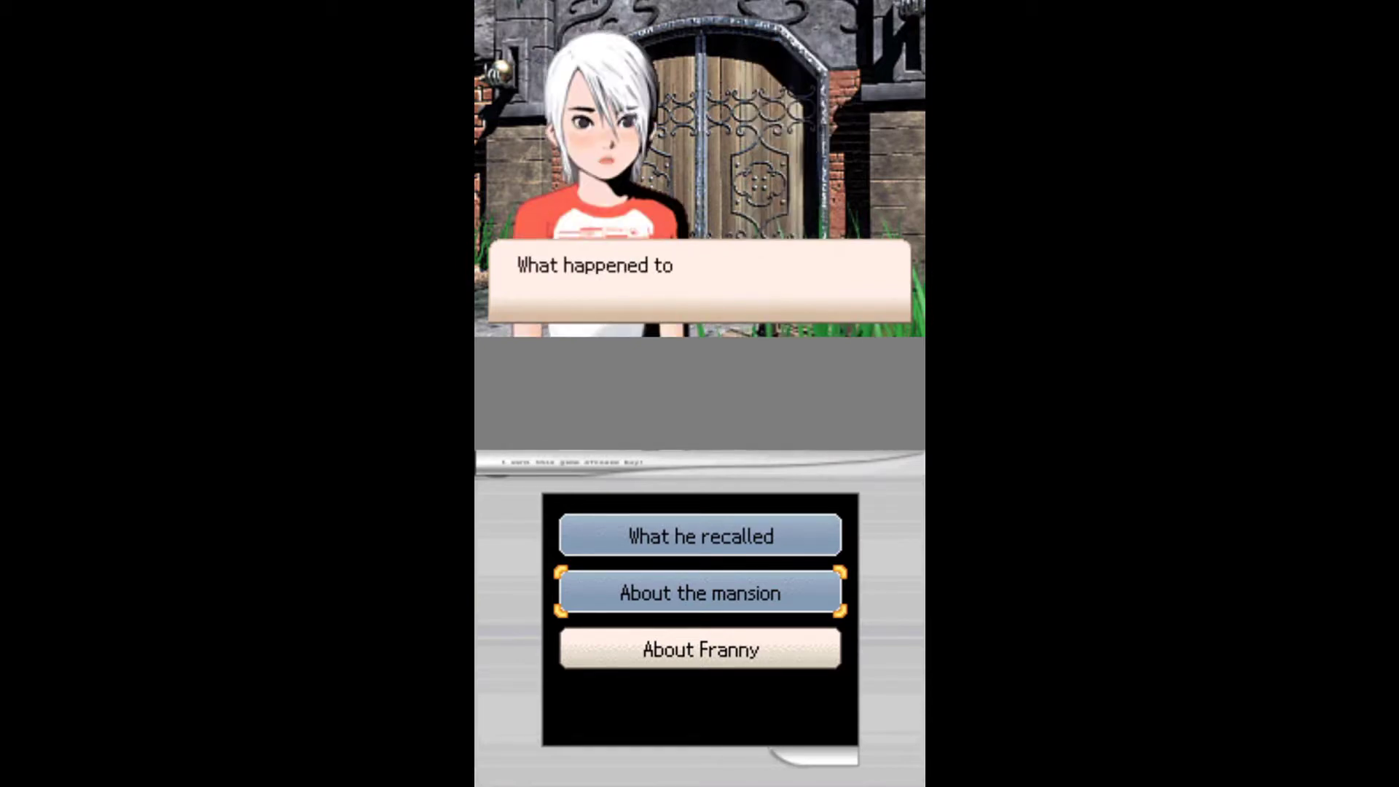
key("Return")
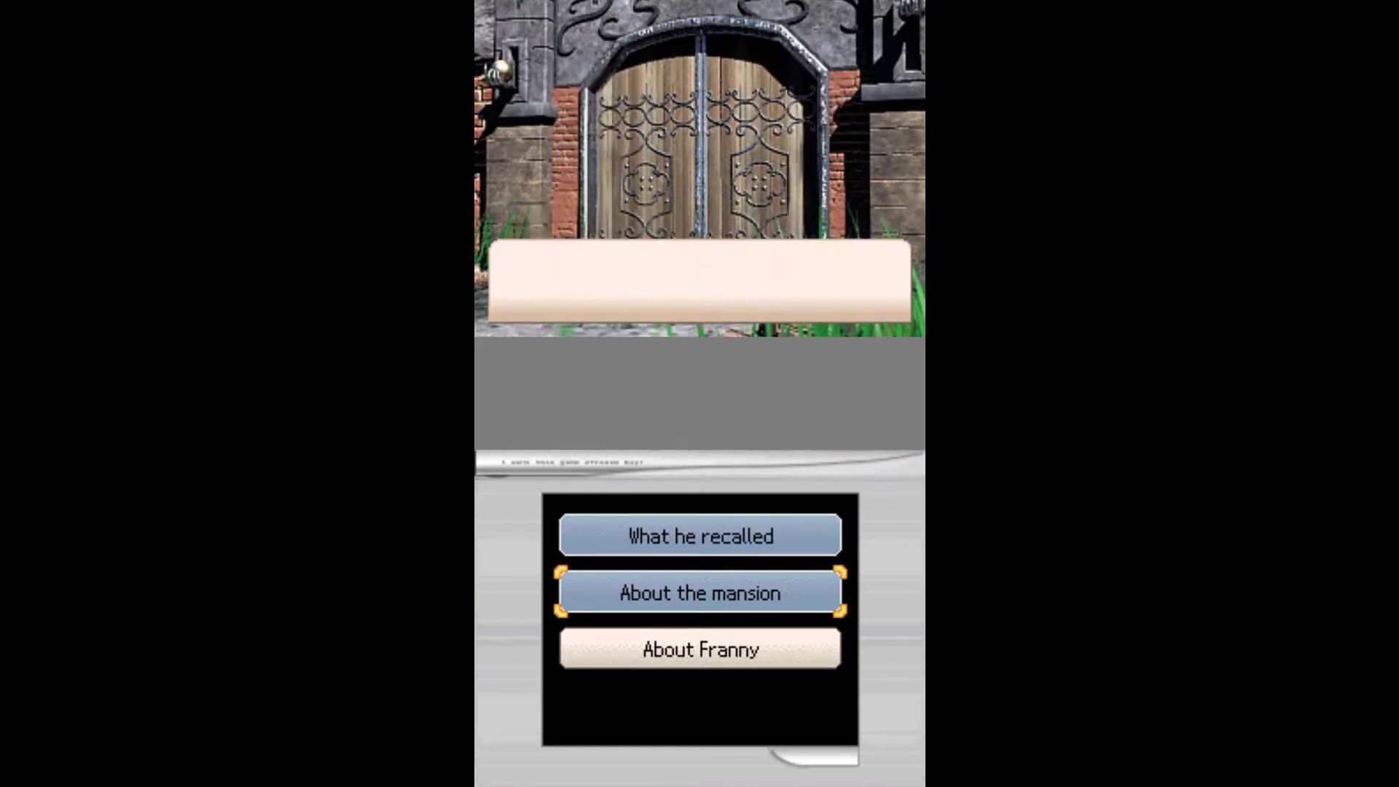
key("Return")
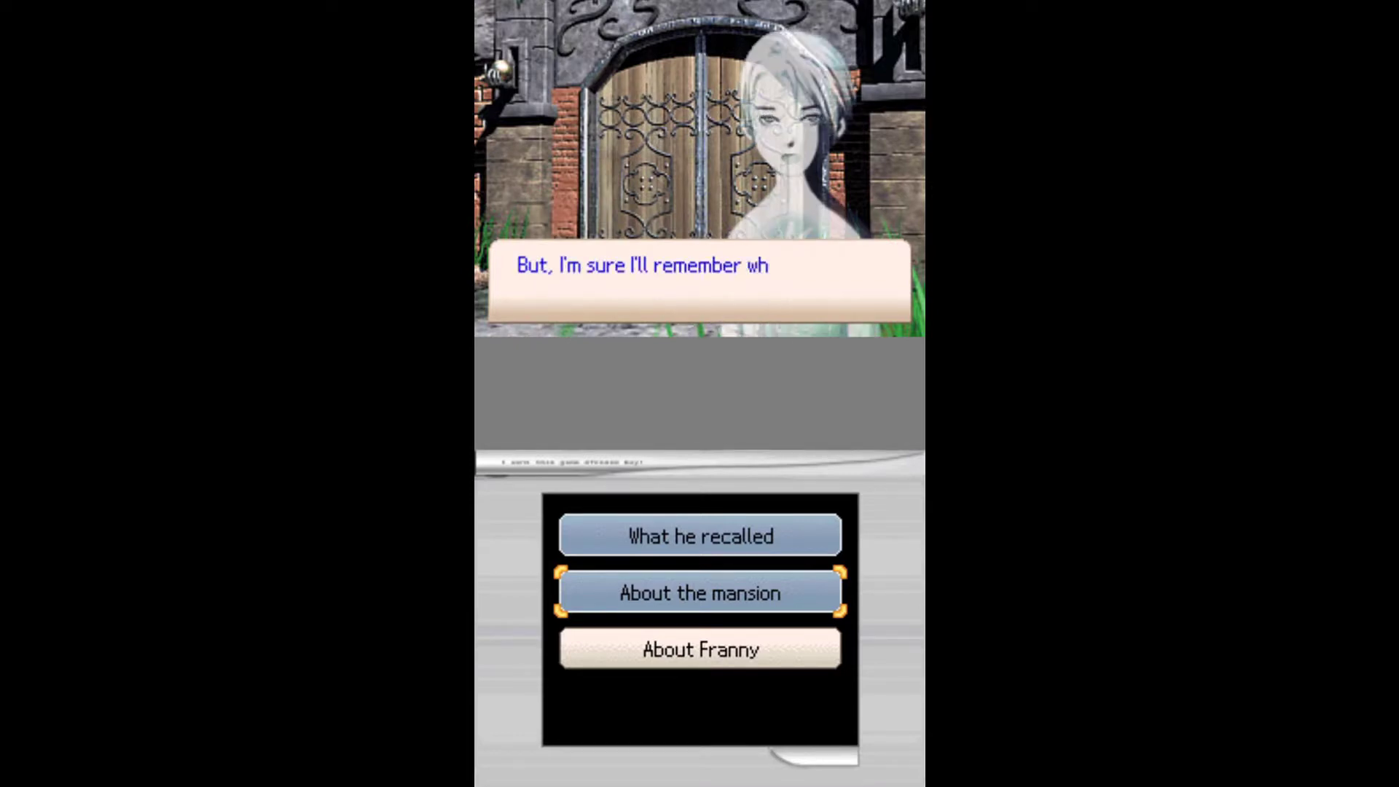
key("Return")
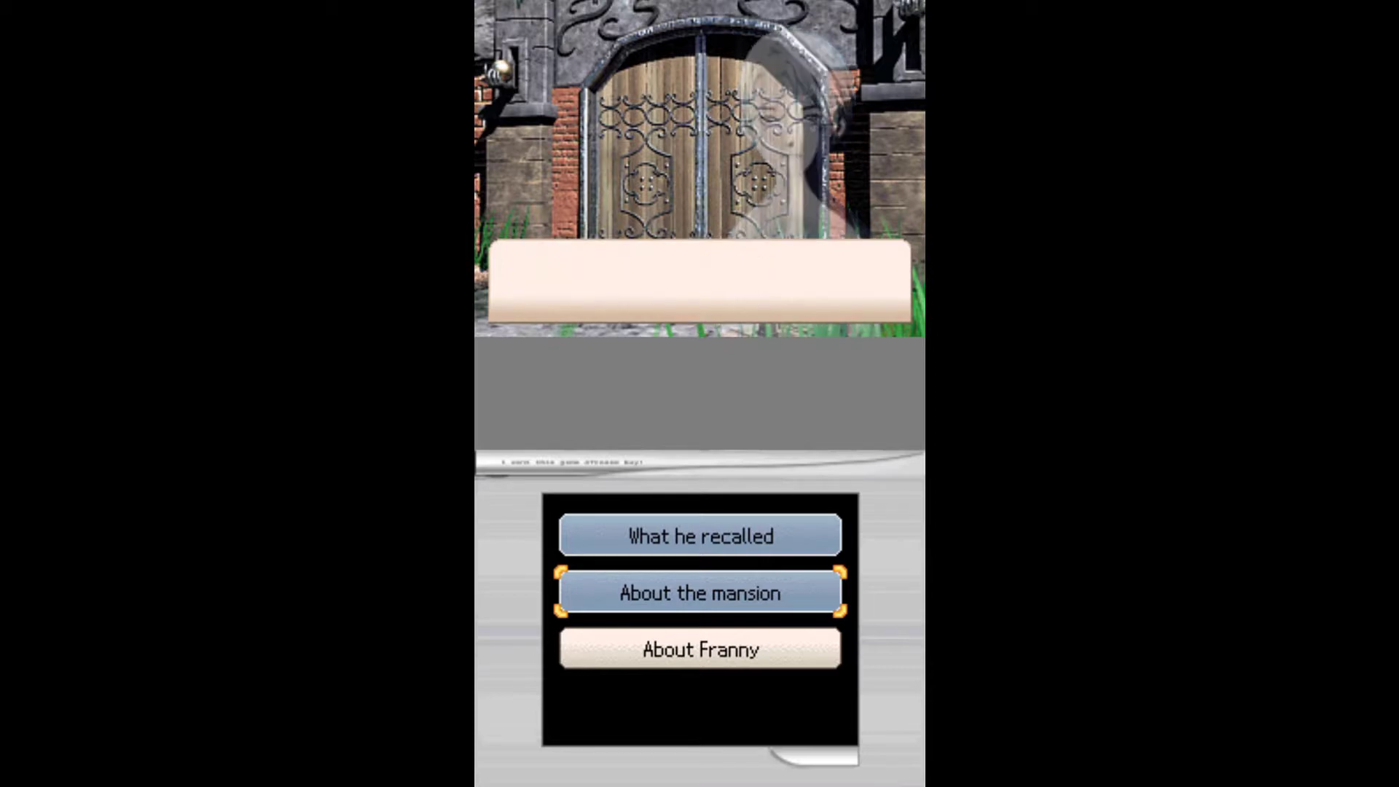
key("Return")
key("Return")
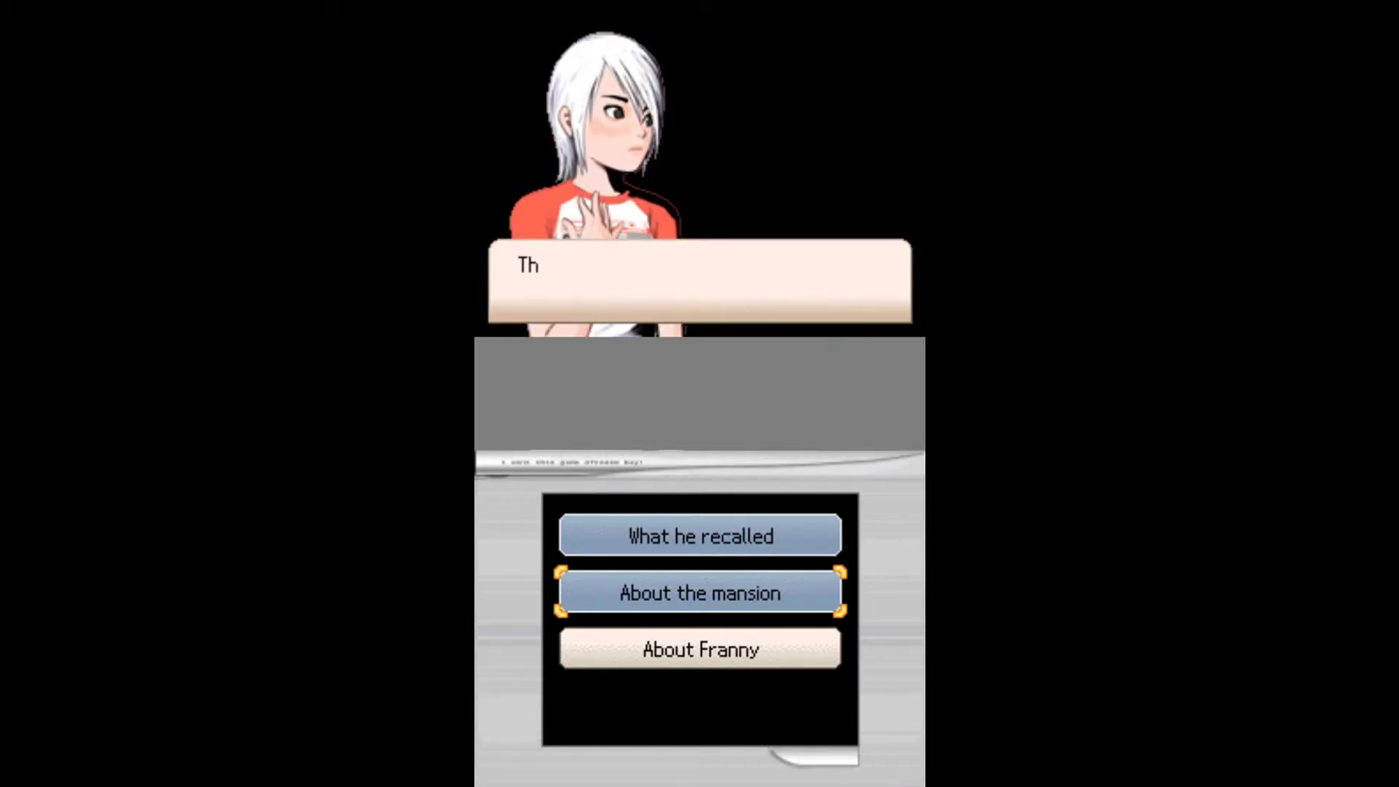
key("Return")
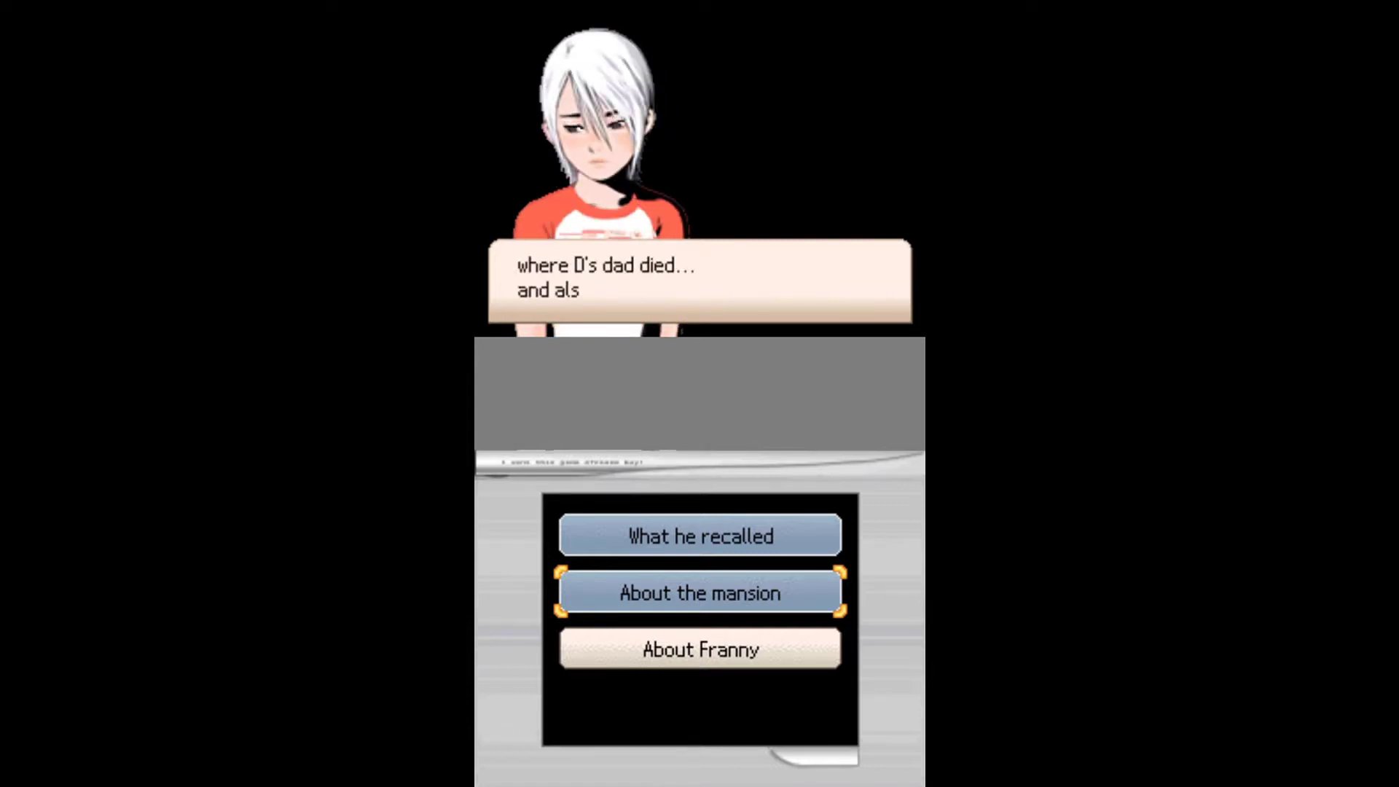
- Continue until Ashley says her father is in the mansion and the topic ends
key("Return")
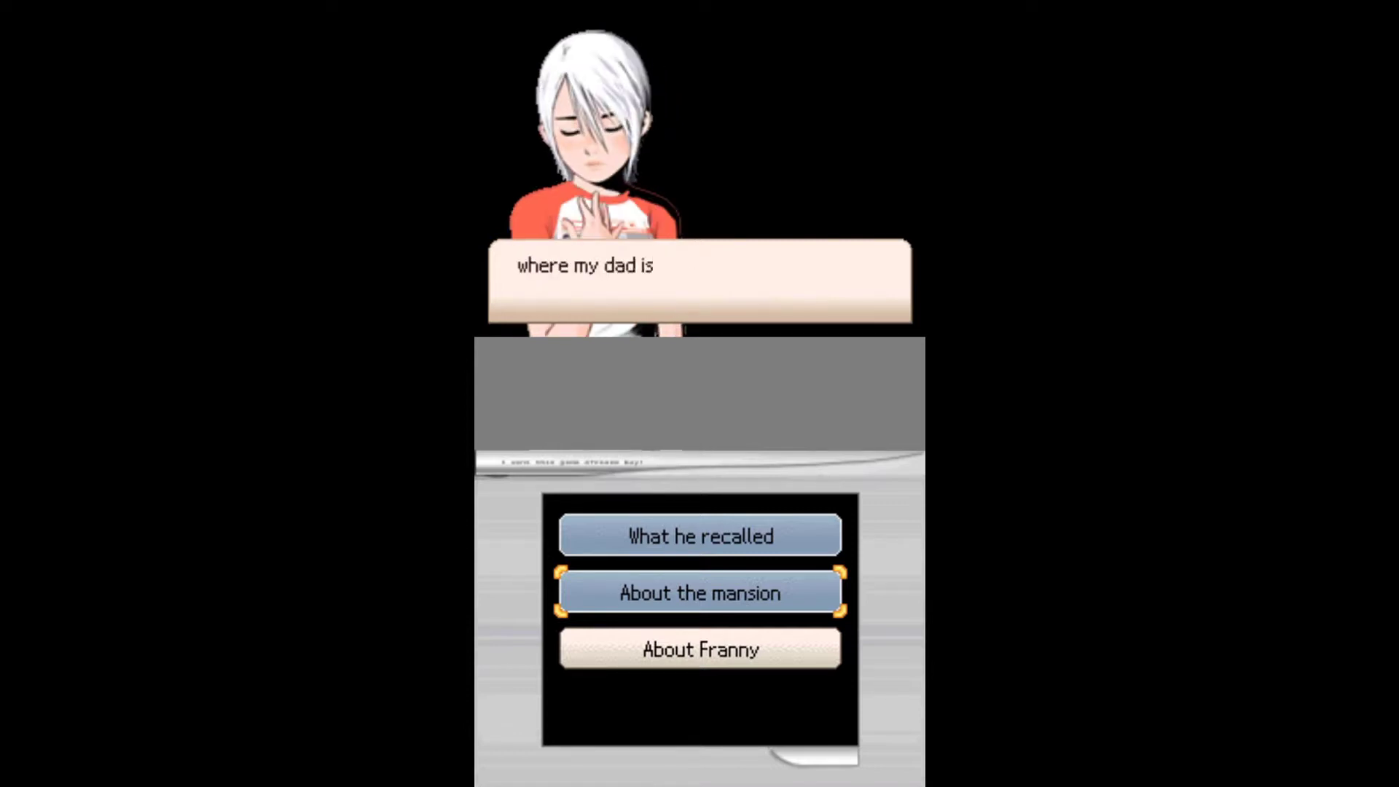
key("Return")
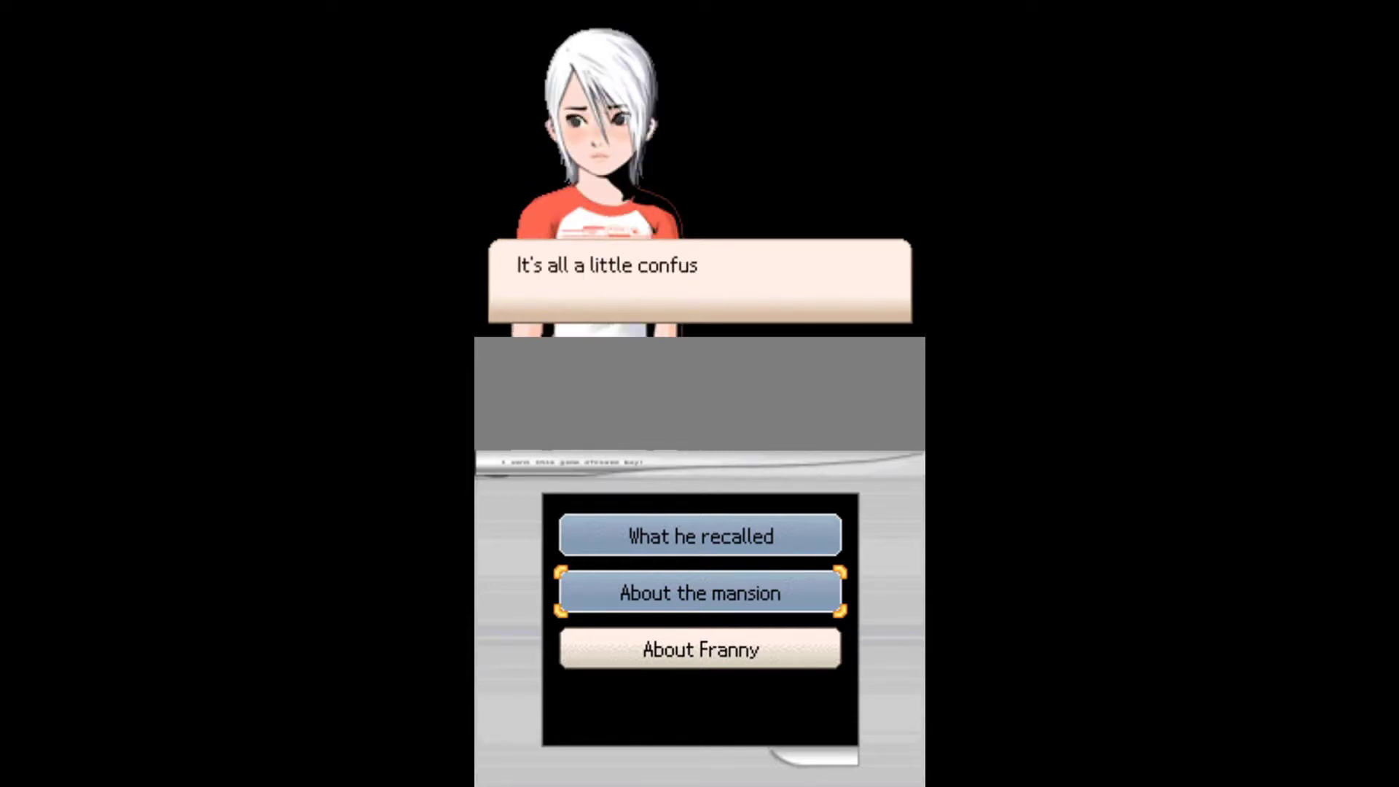
key("Return")
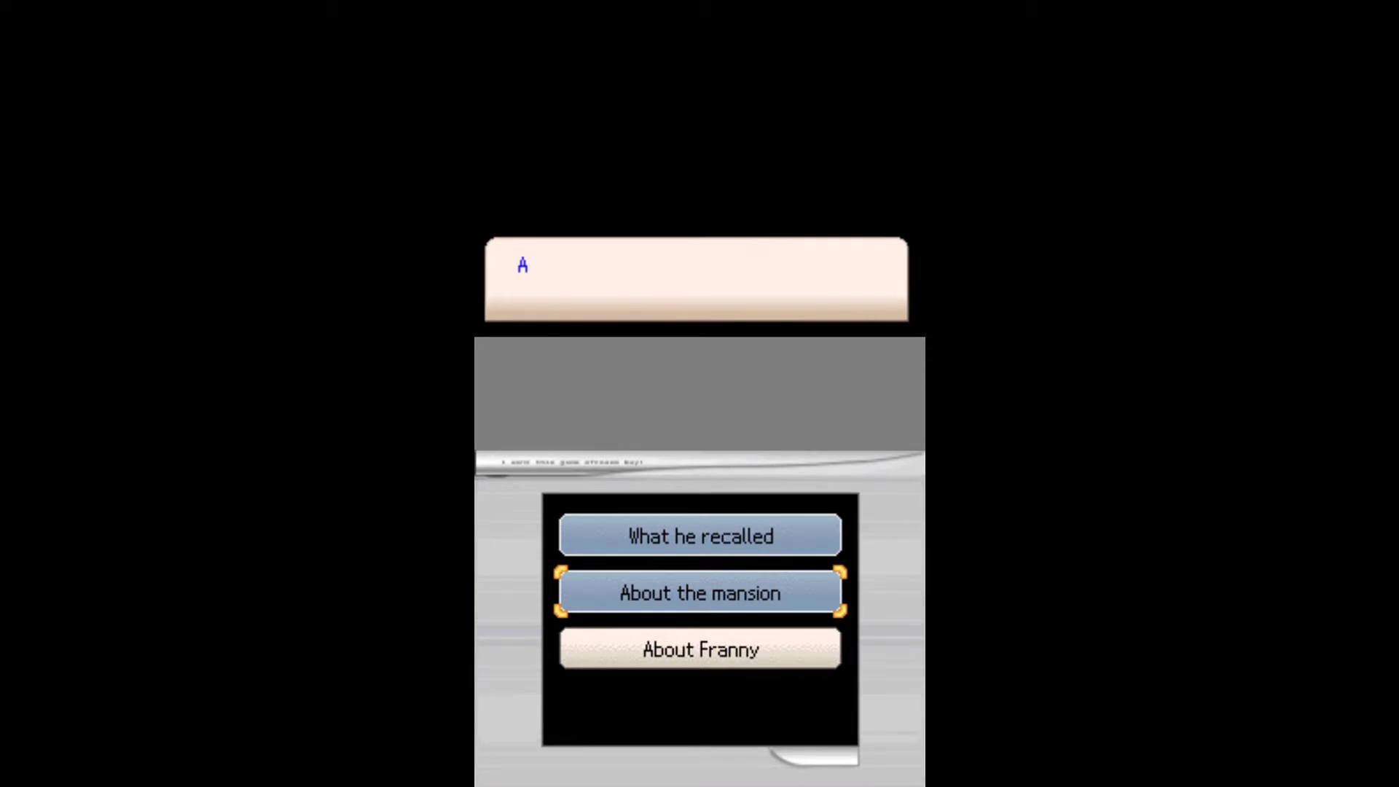
key("Return")
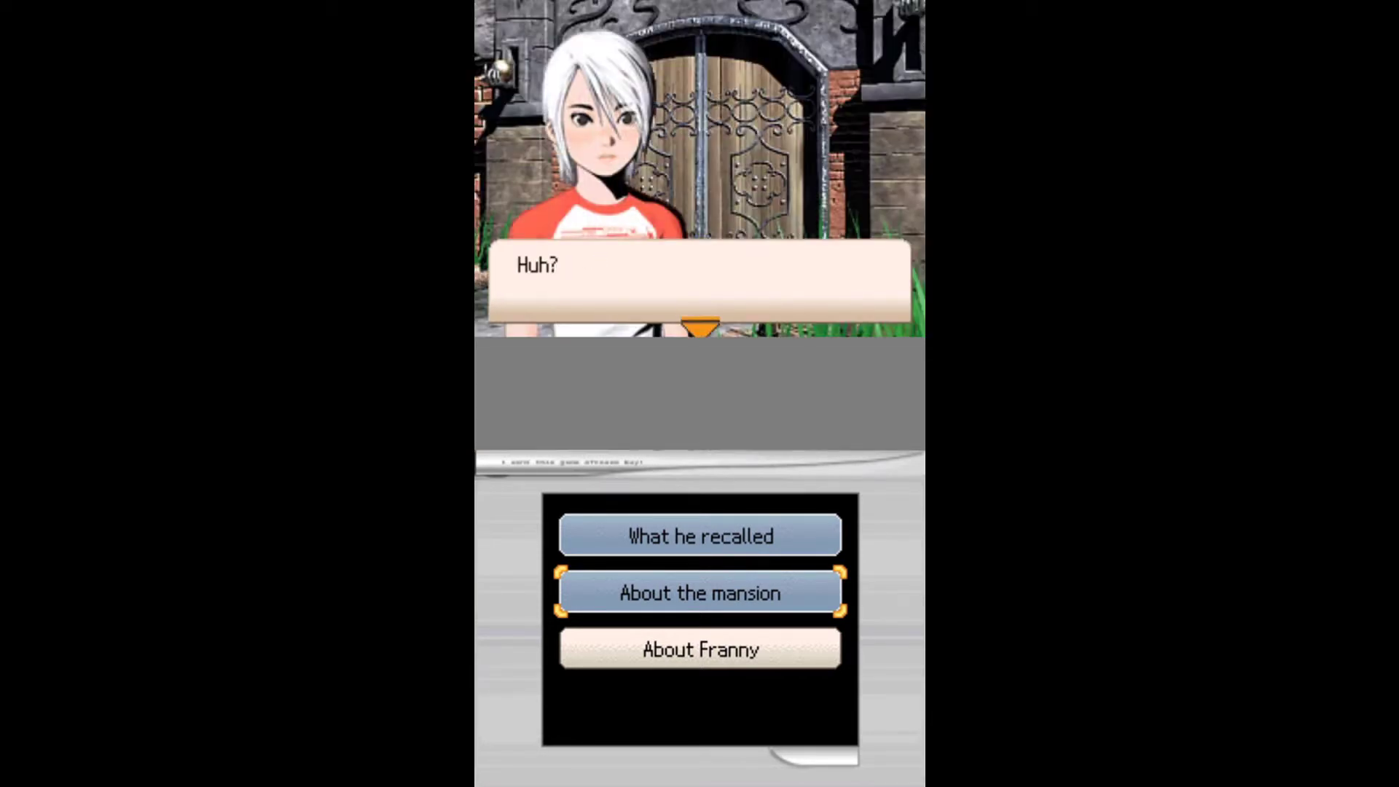
key("Return")
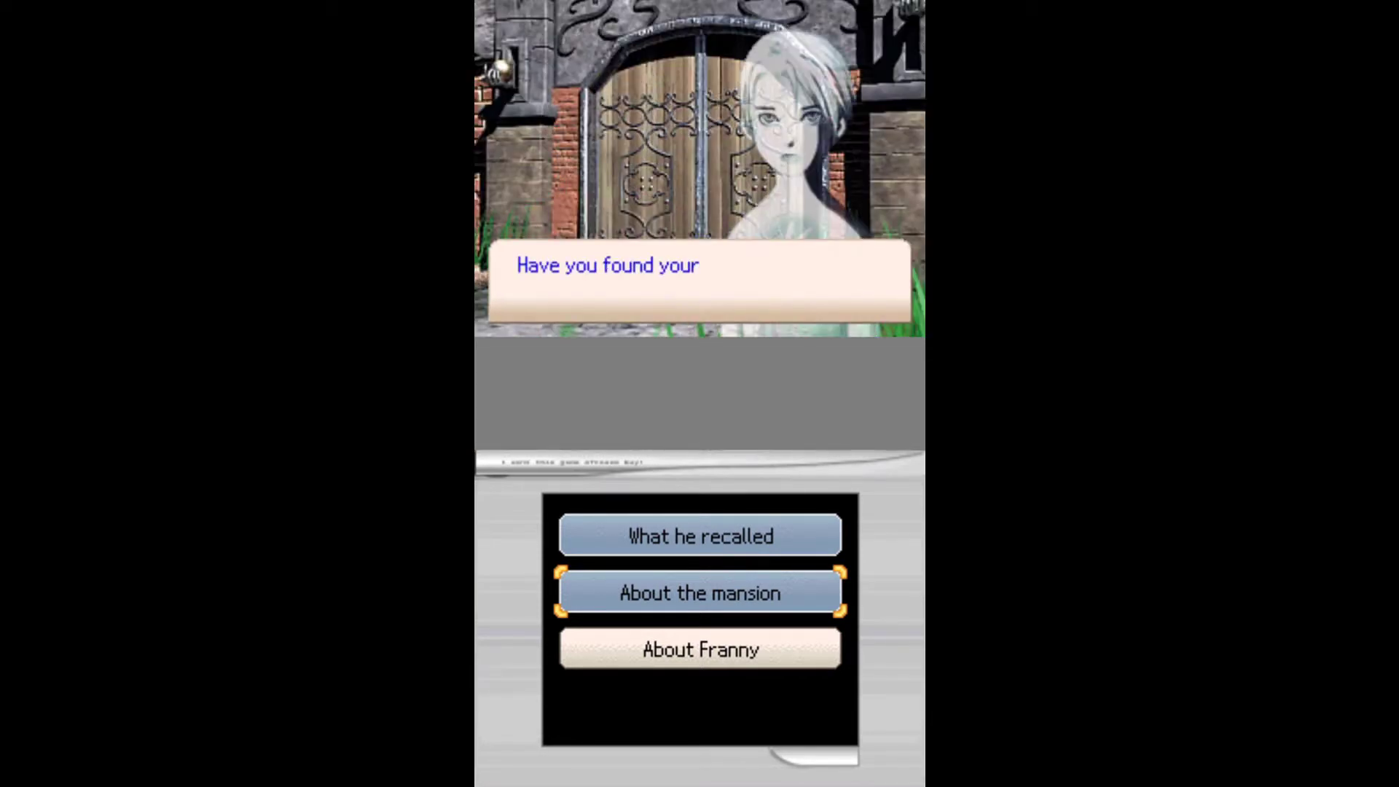
key("Return")
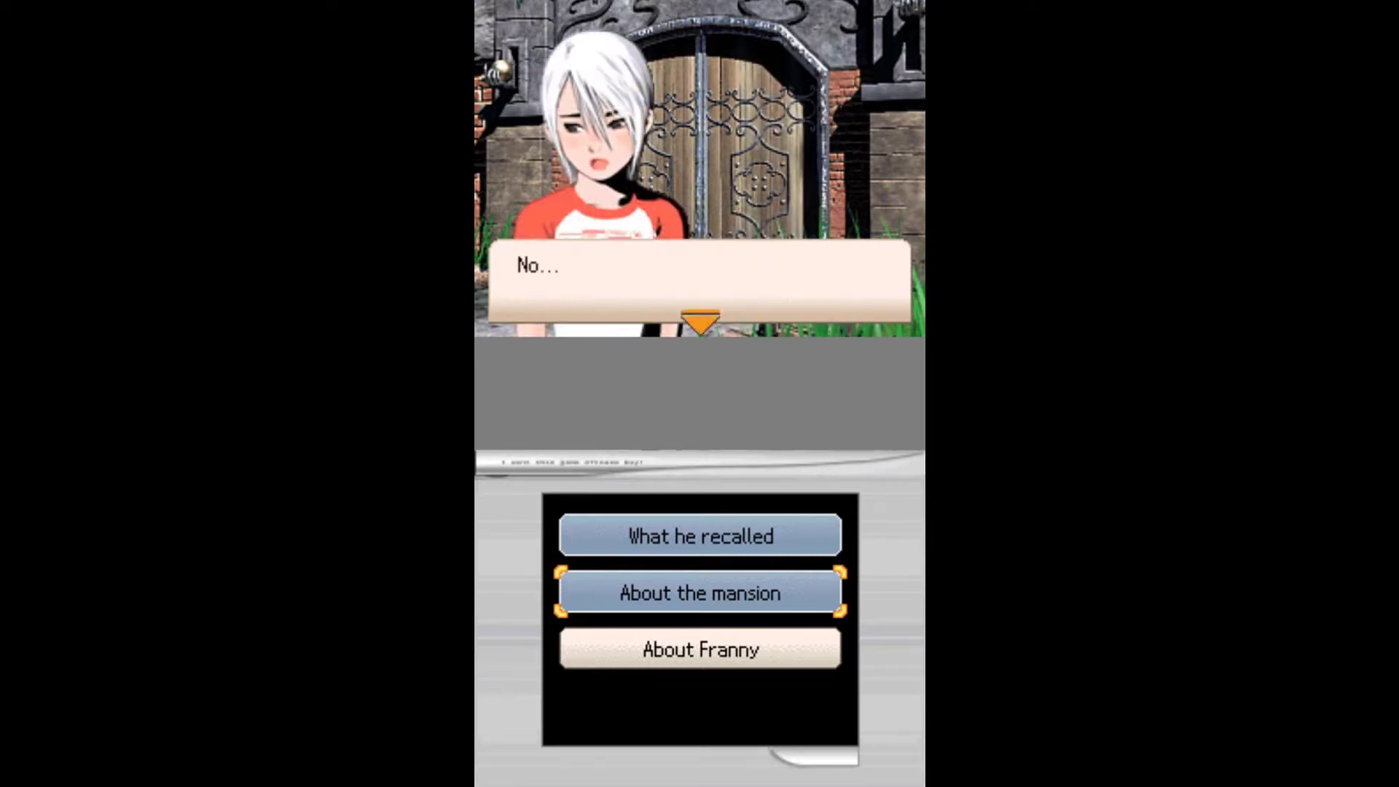
key("Return")
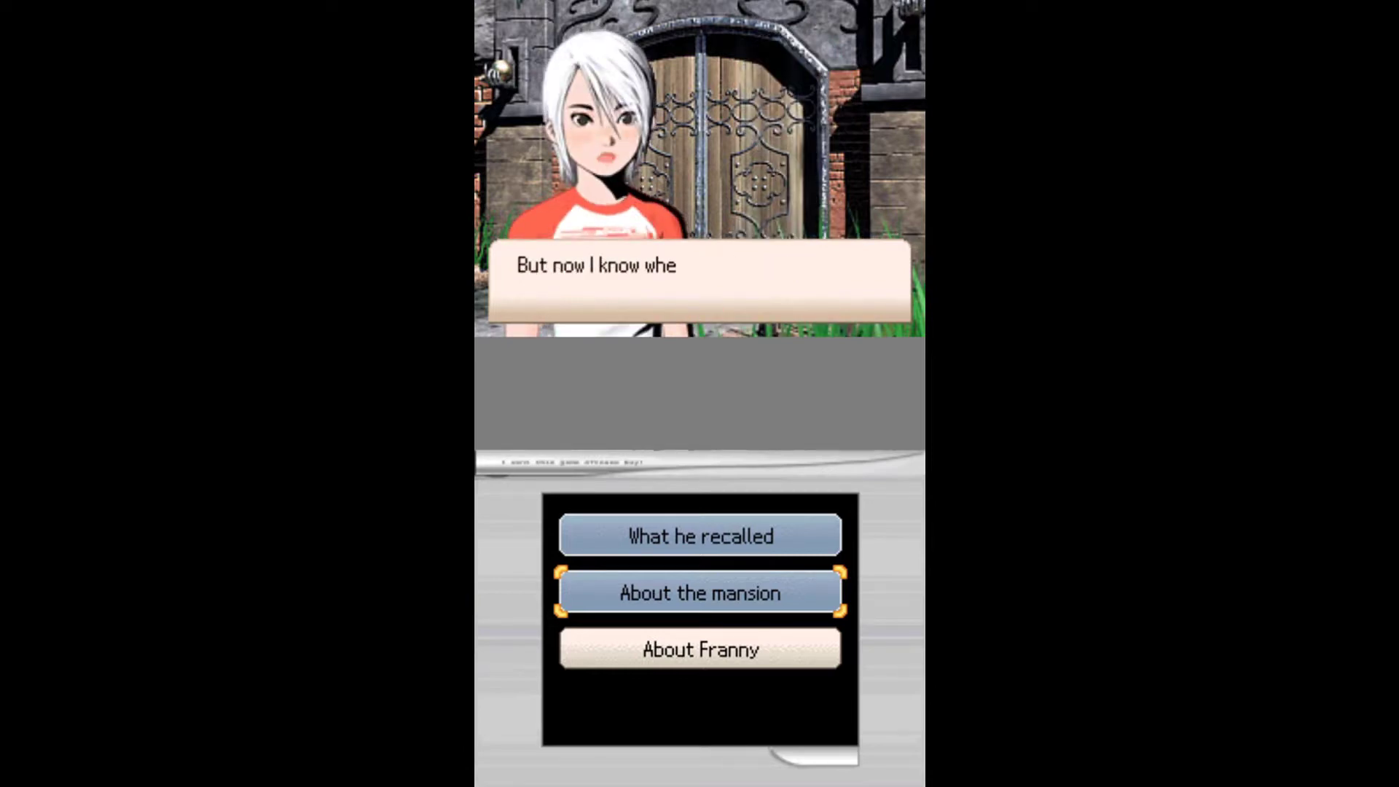
key("Return")
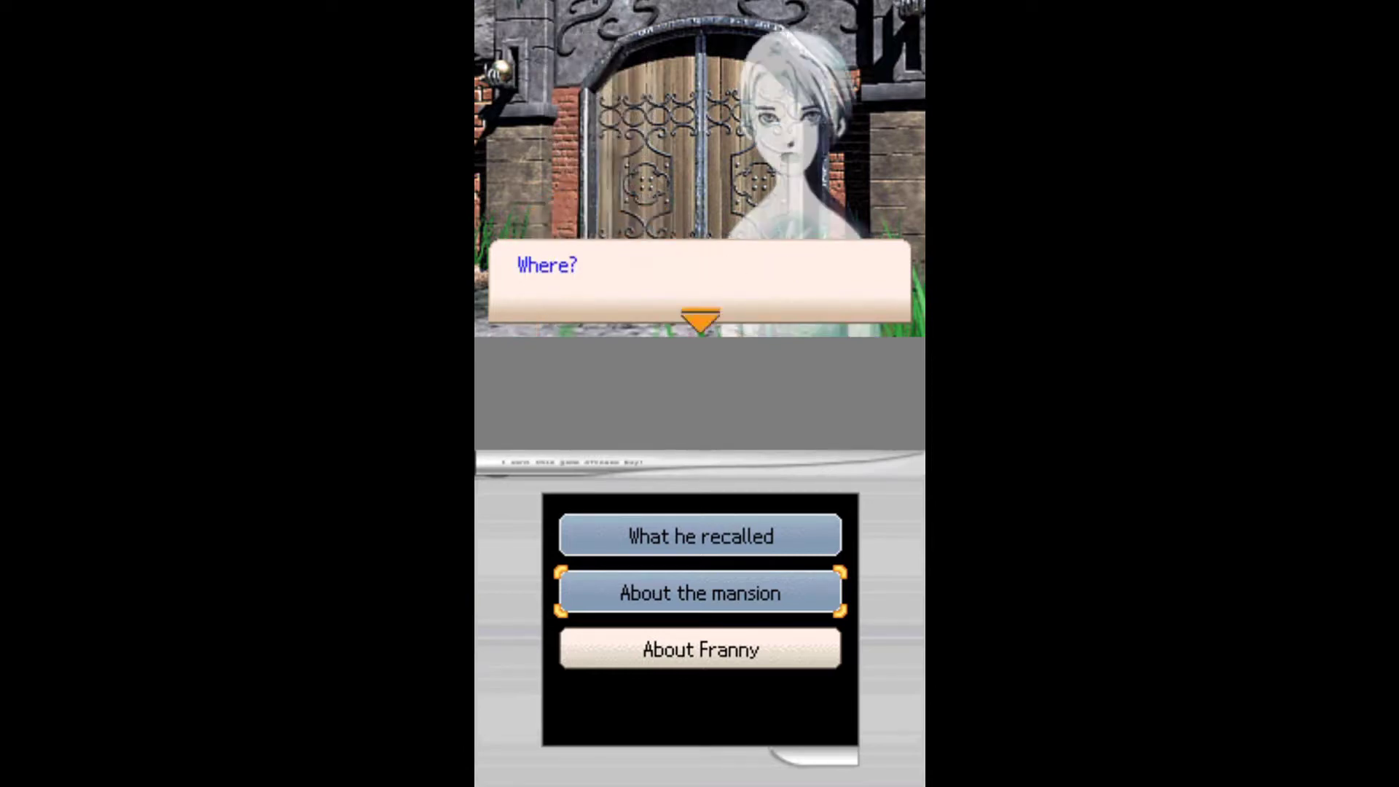
key("Return")
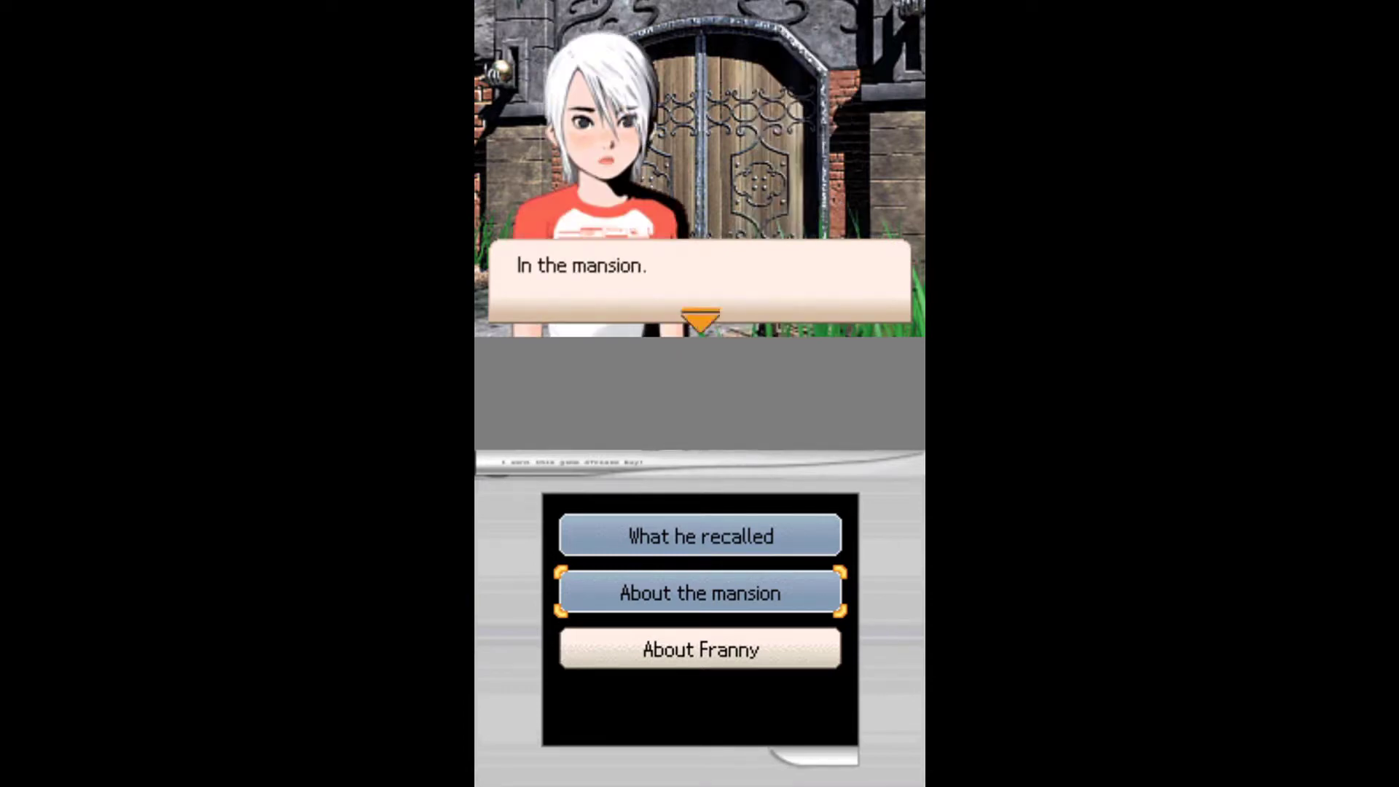
key("Return")
key("Return")
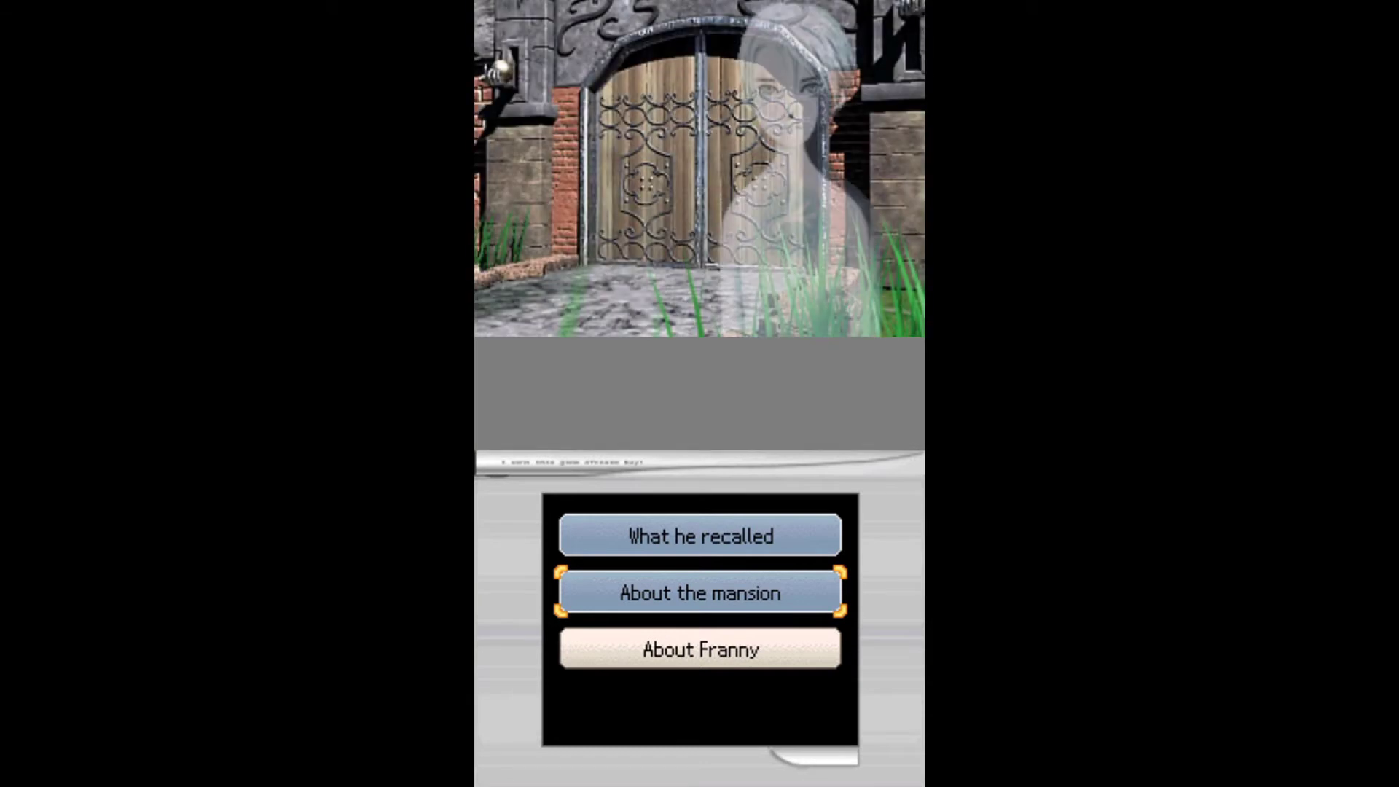
- Ask D 'About Franny' and hear she was the friend who called him D
key("Down")
key("Return")
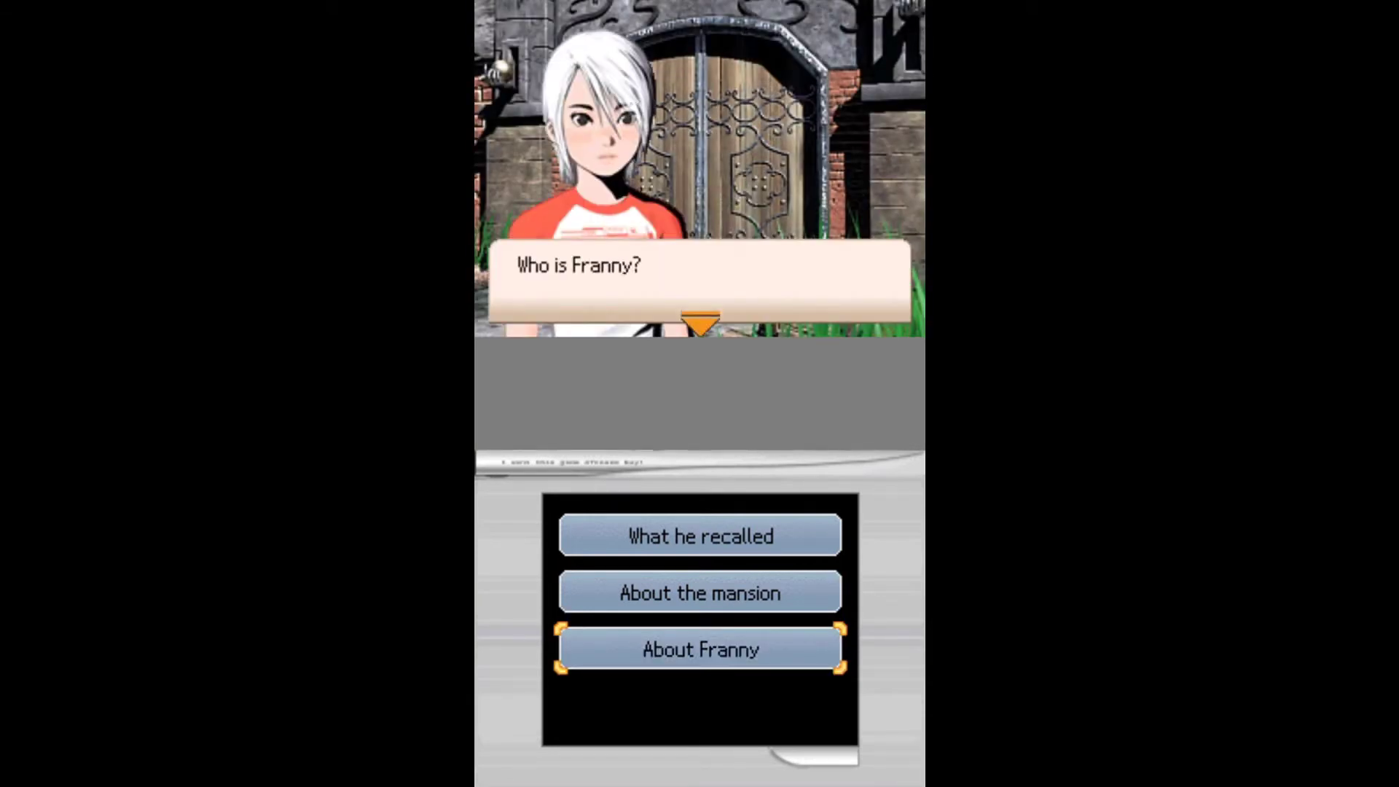
key("Return")
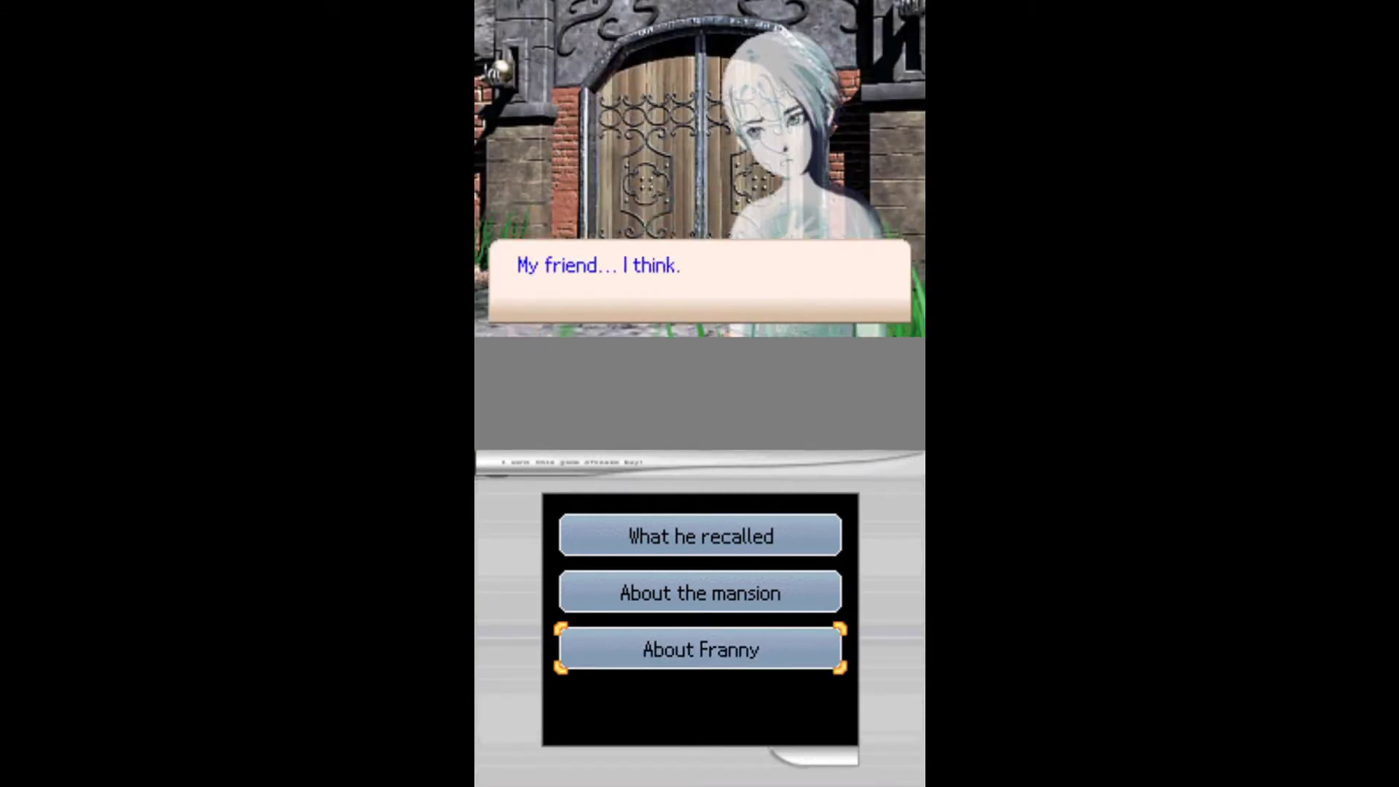
key("Return")
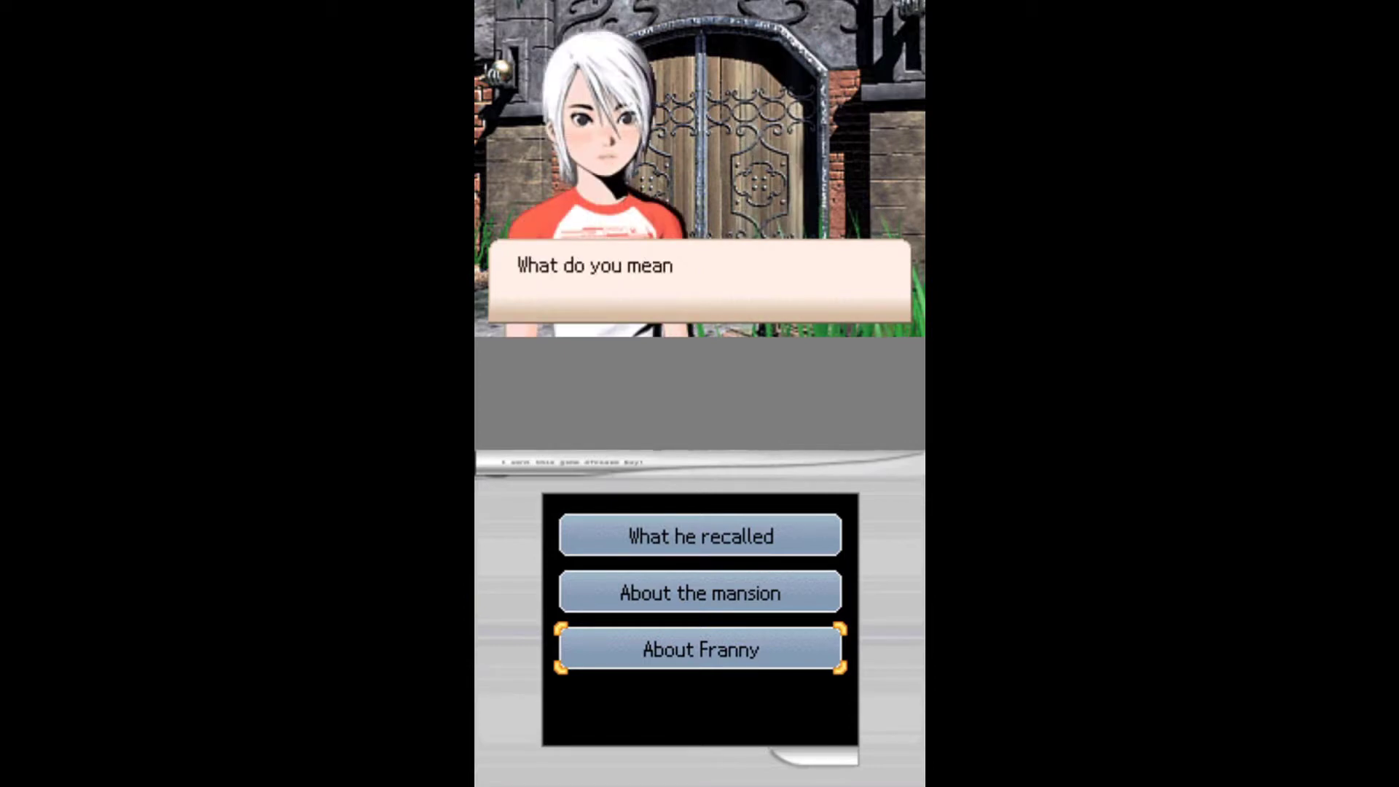
key("Return")
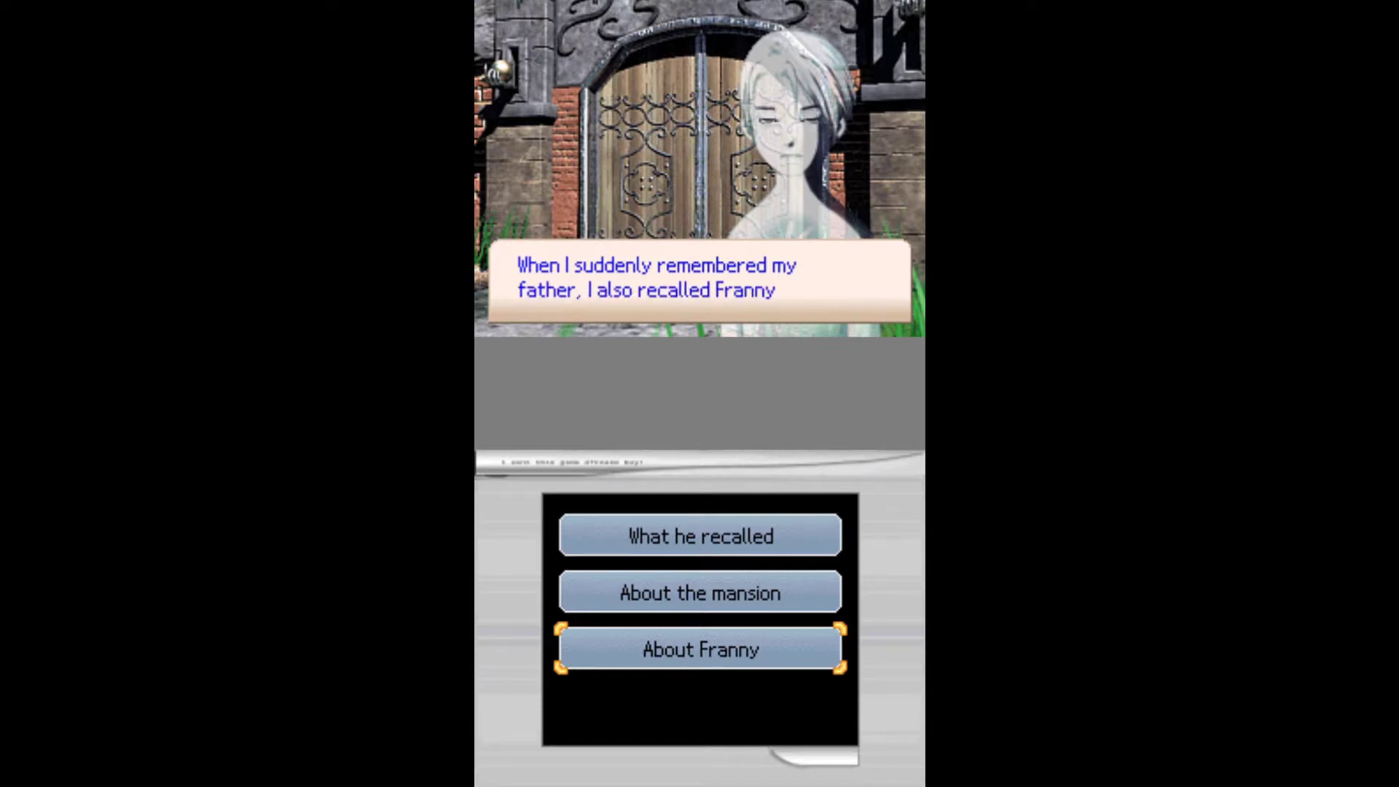
key("Return")
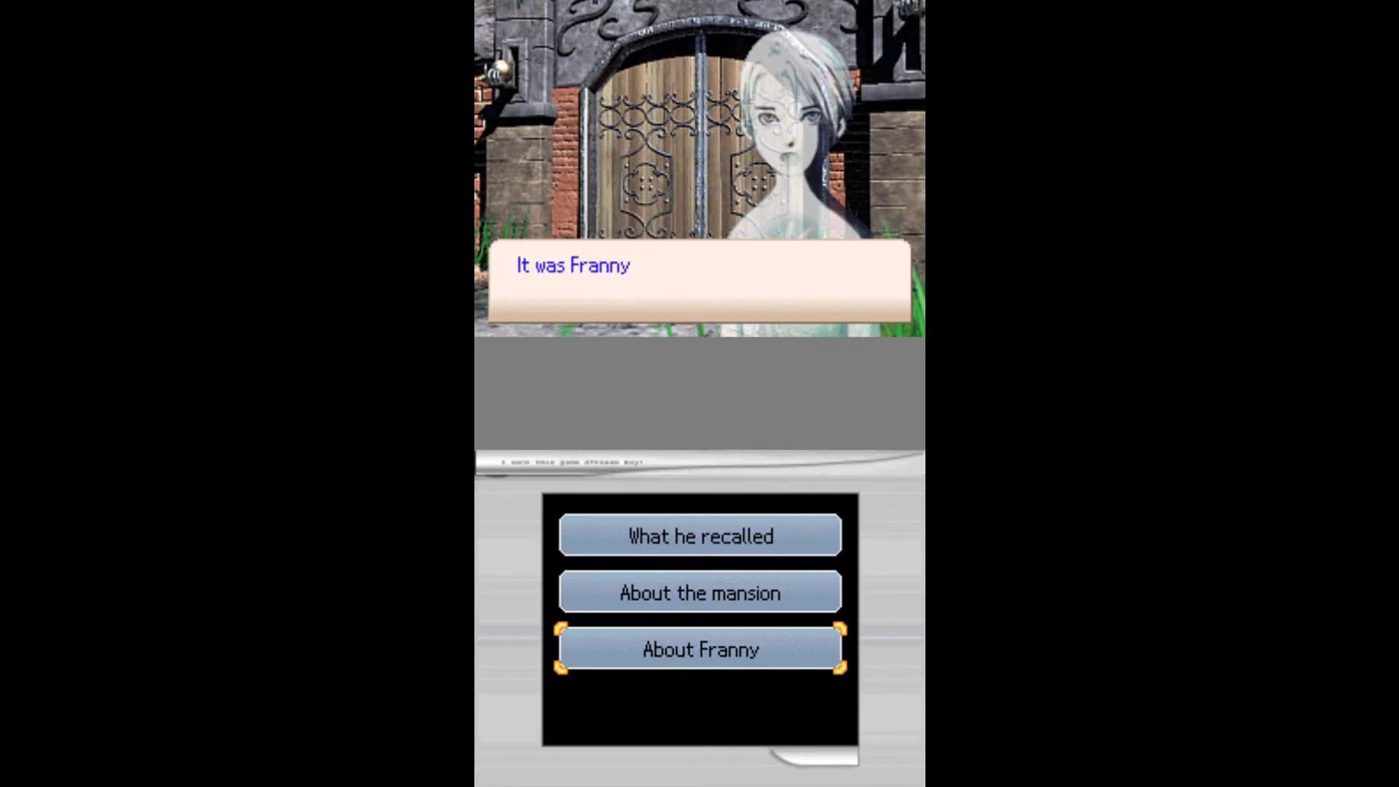
key("Return")
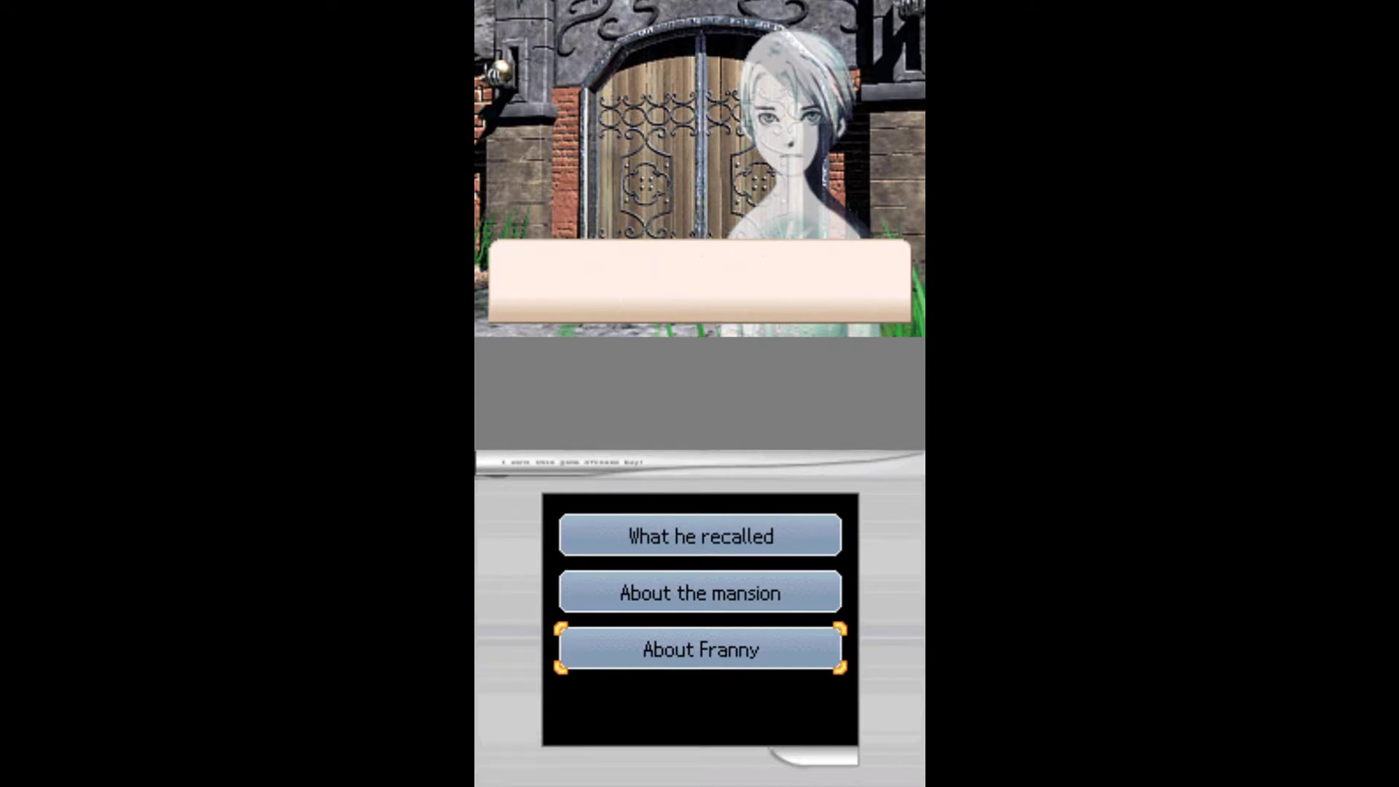
key("Return")
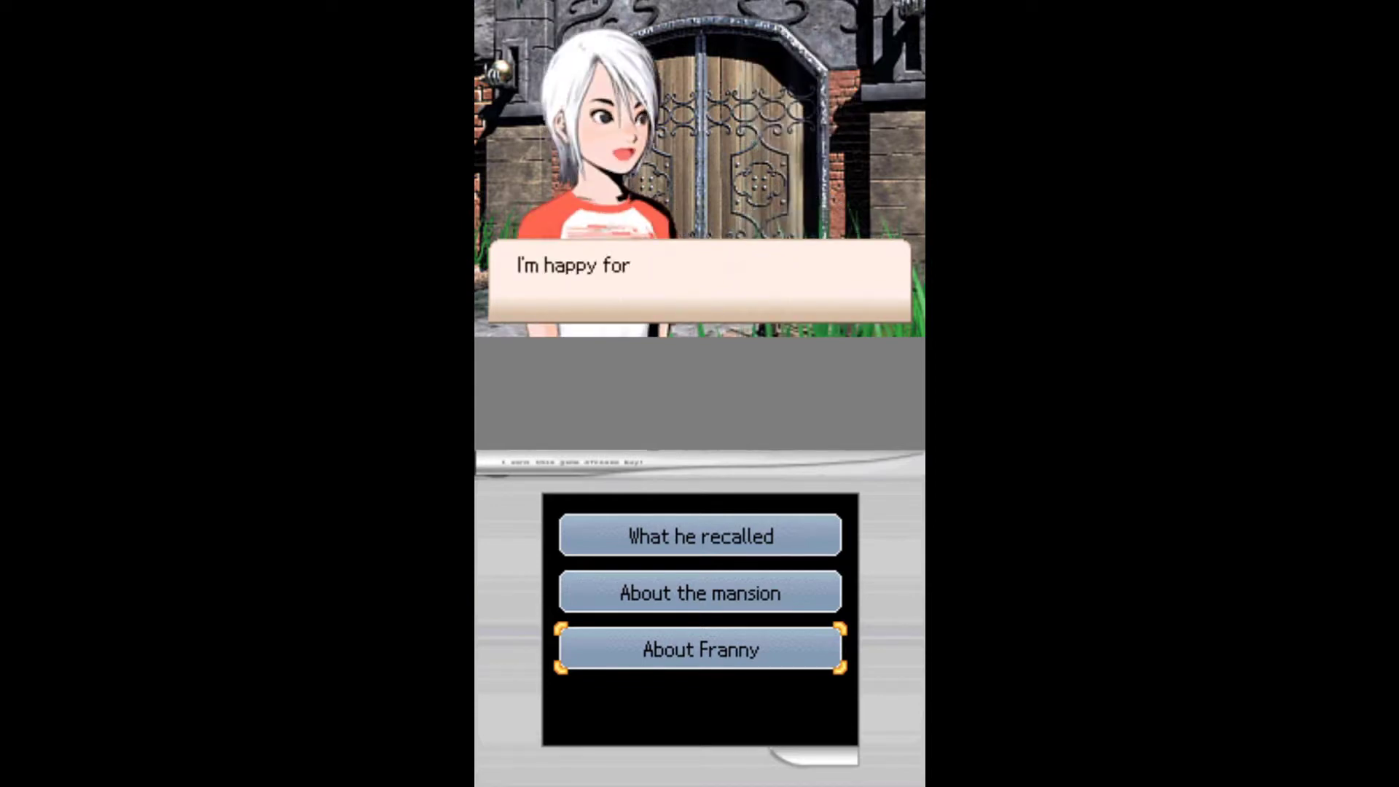
key("Return")
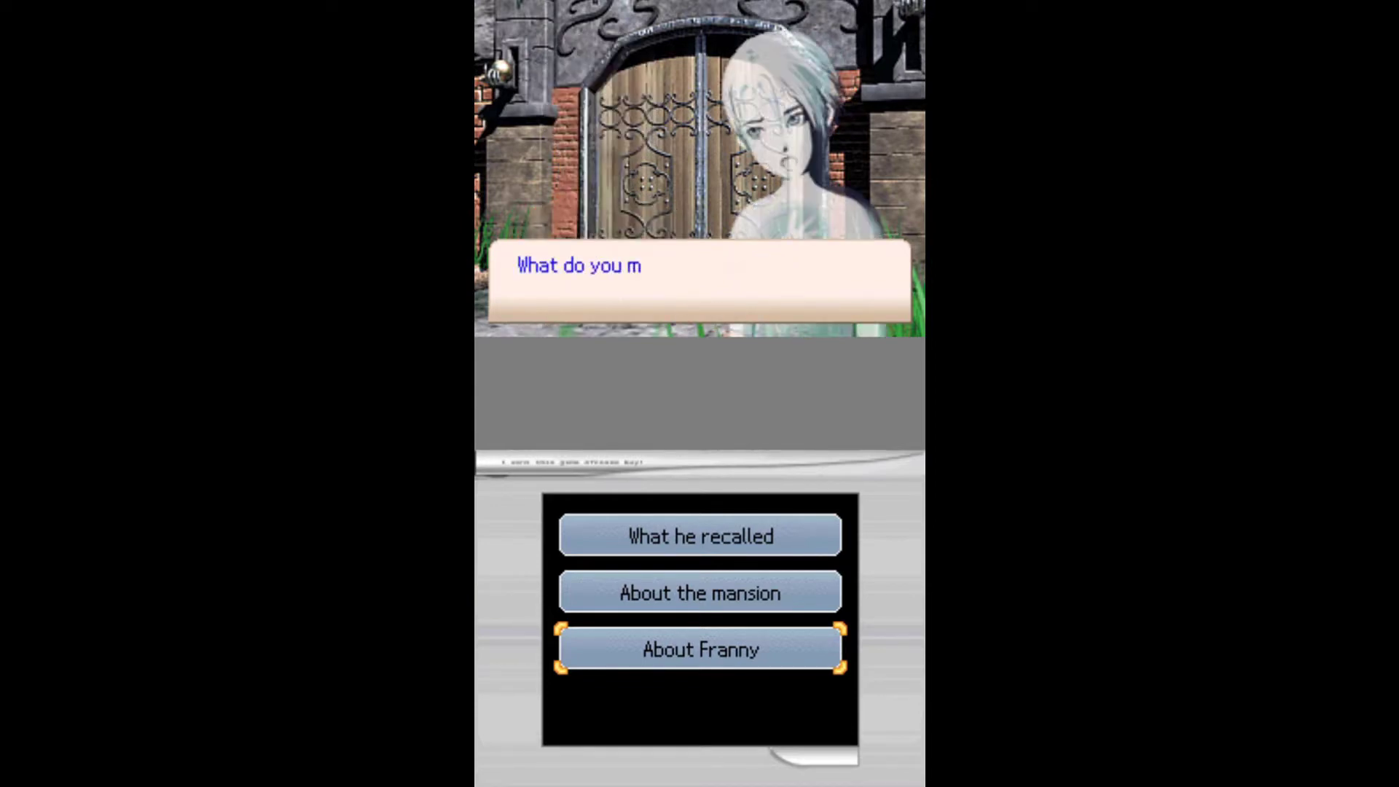
key("Return")
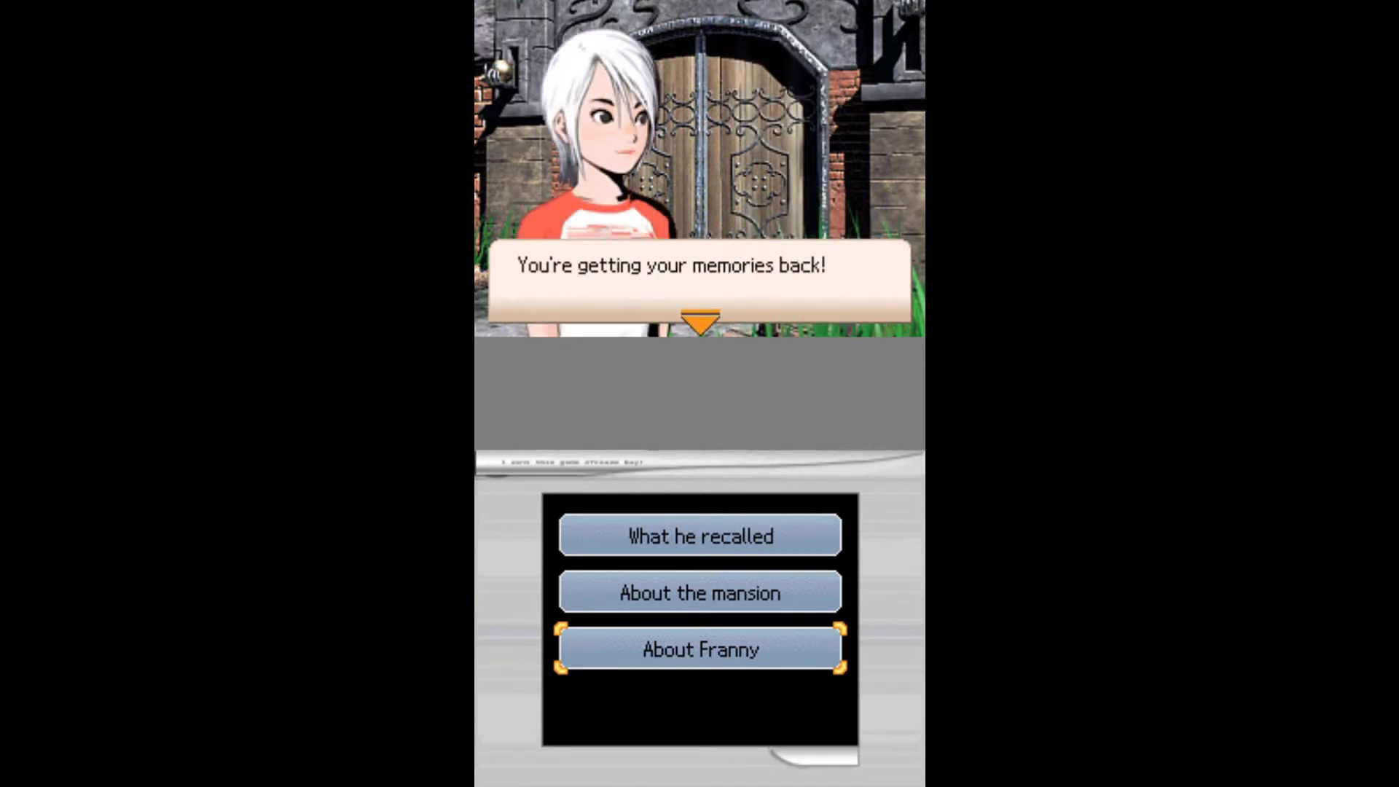
key("Return")
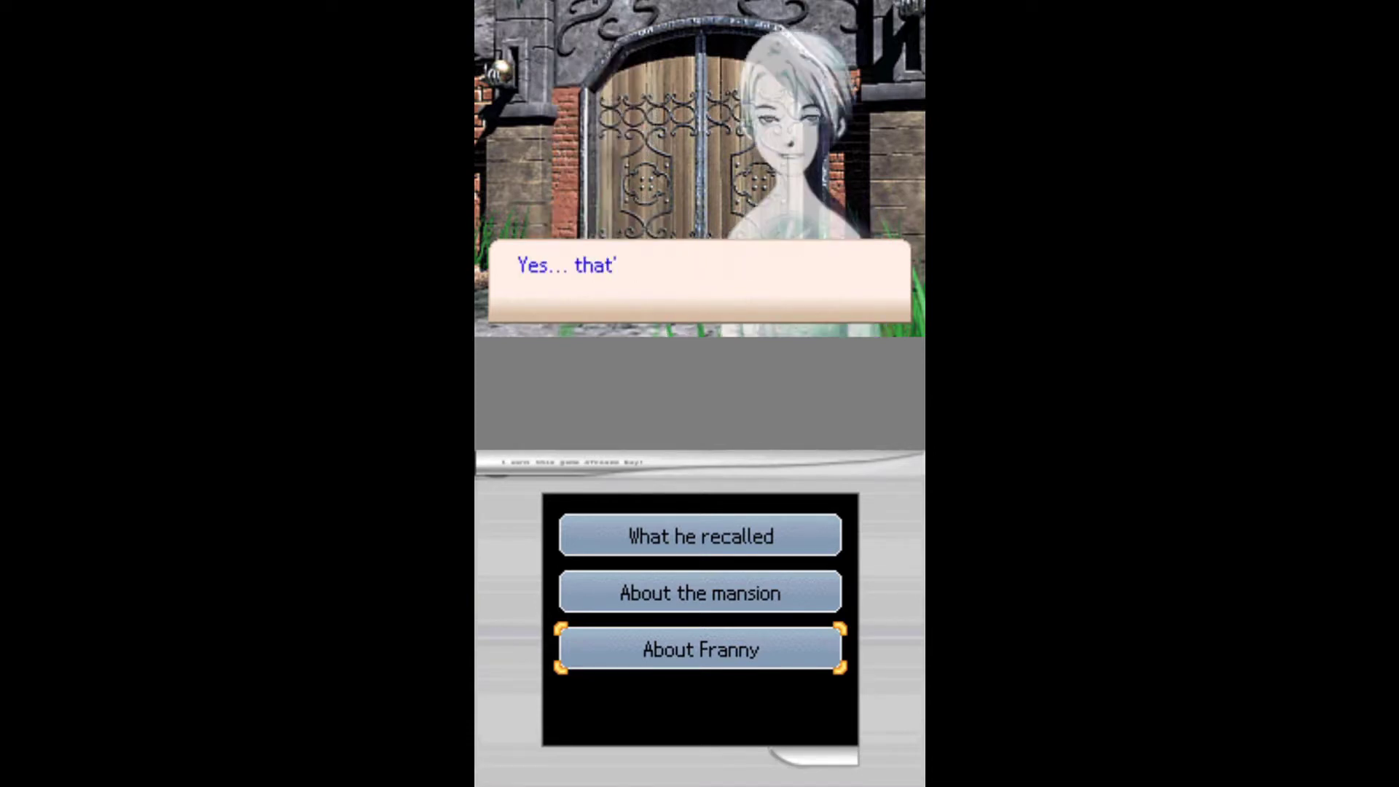
key("Return")
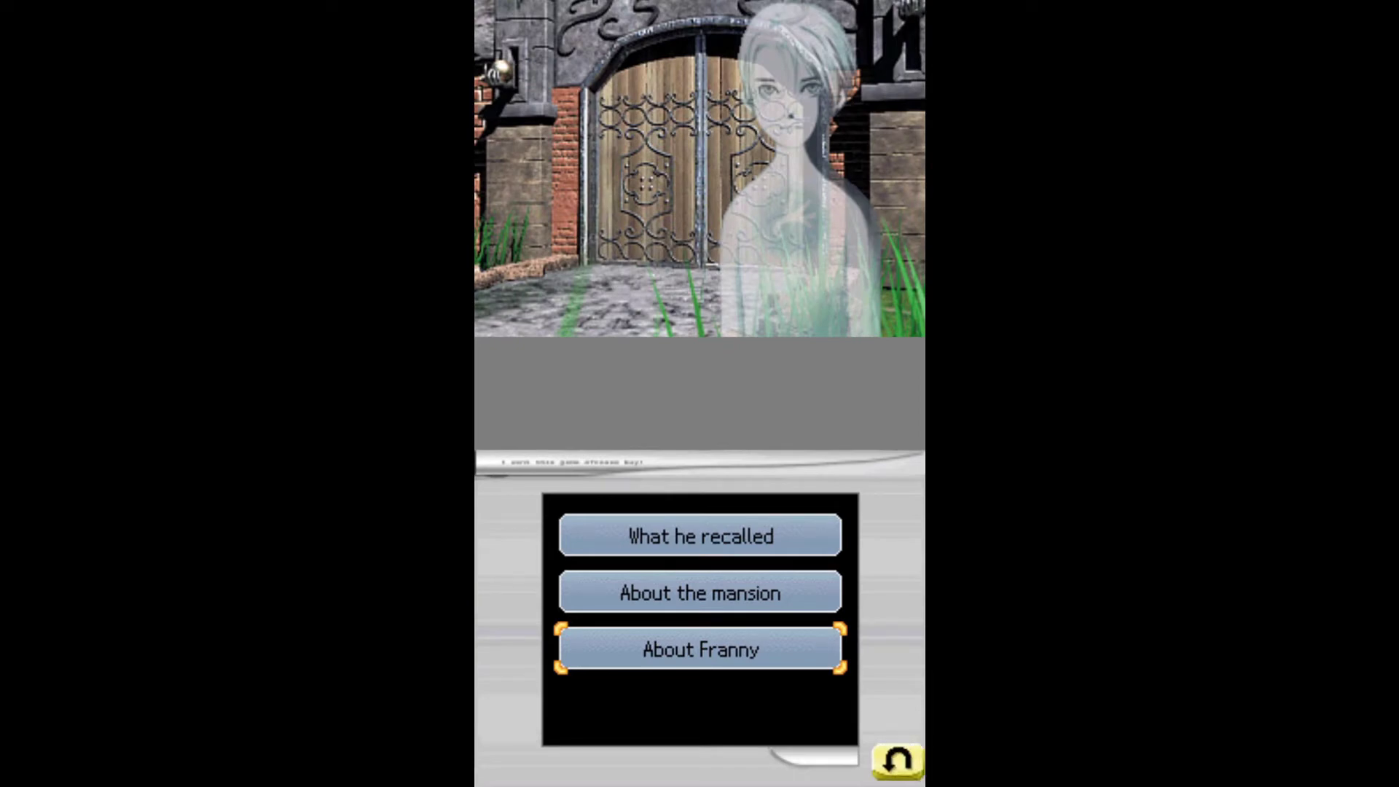
- Return to the gate, save state to slot 1, and examine the pillar's gargoyle hand
key("z")
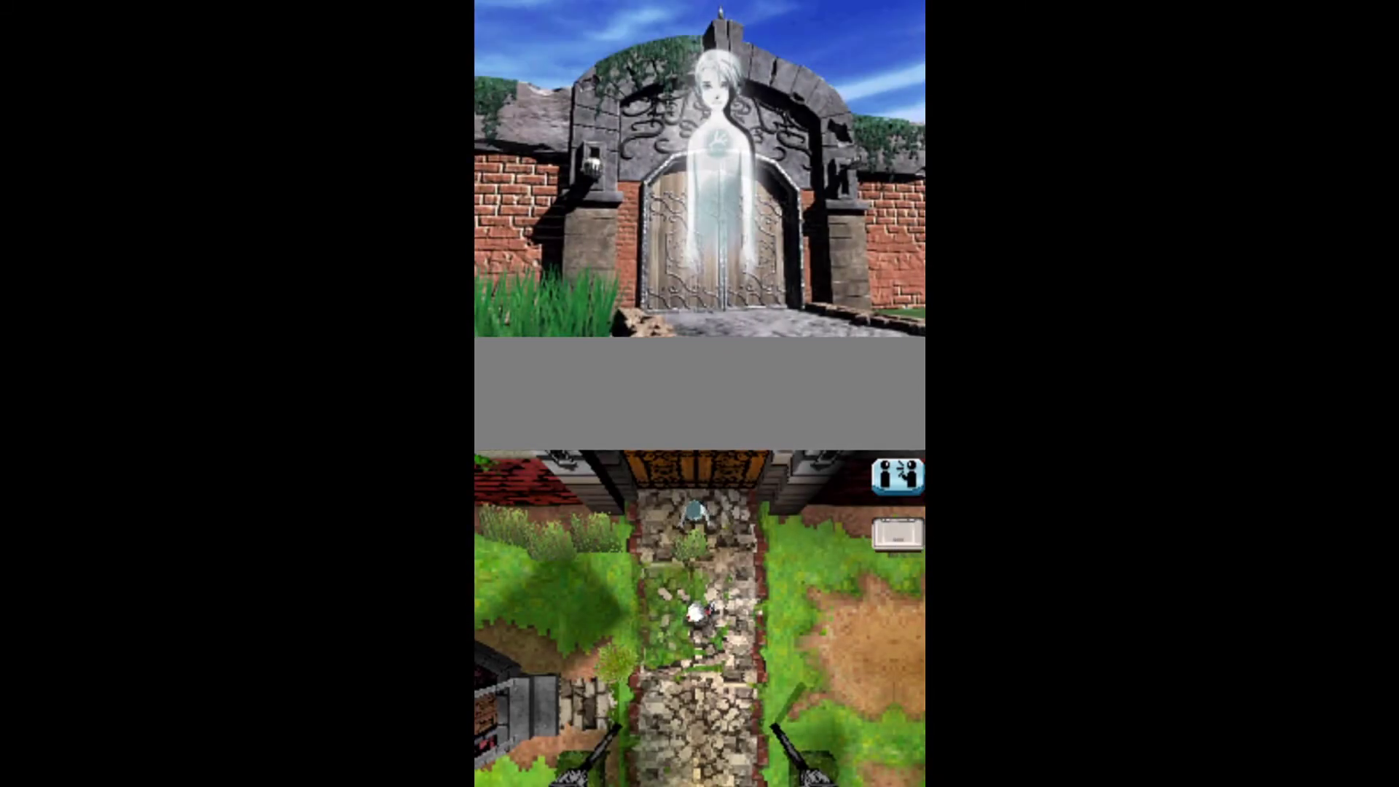
key("Up")
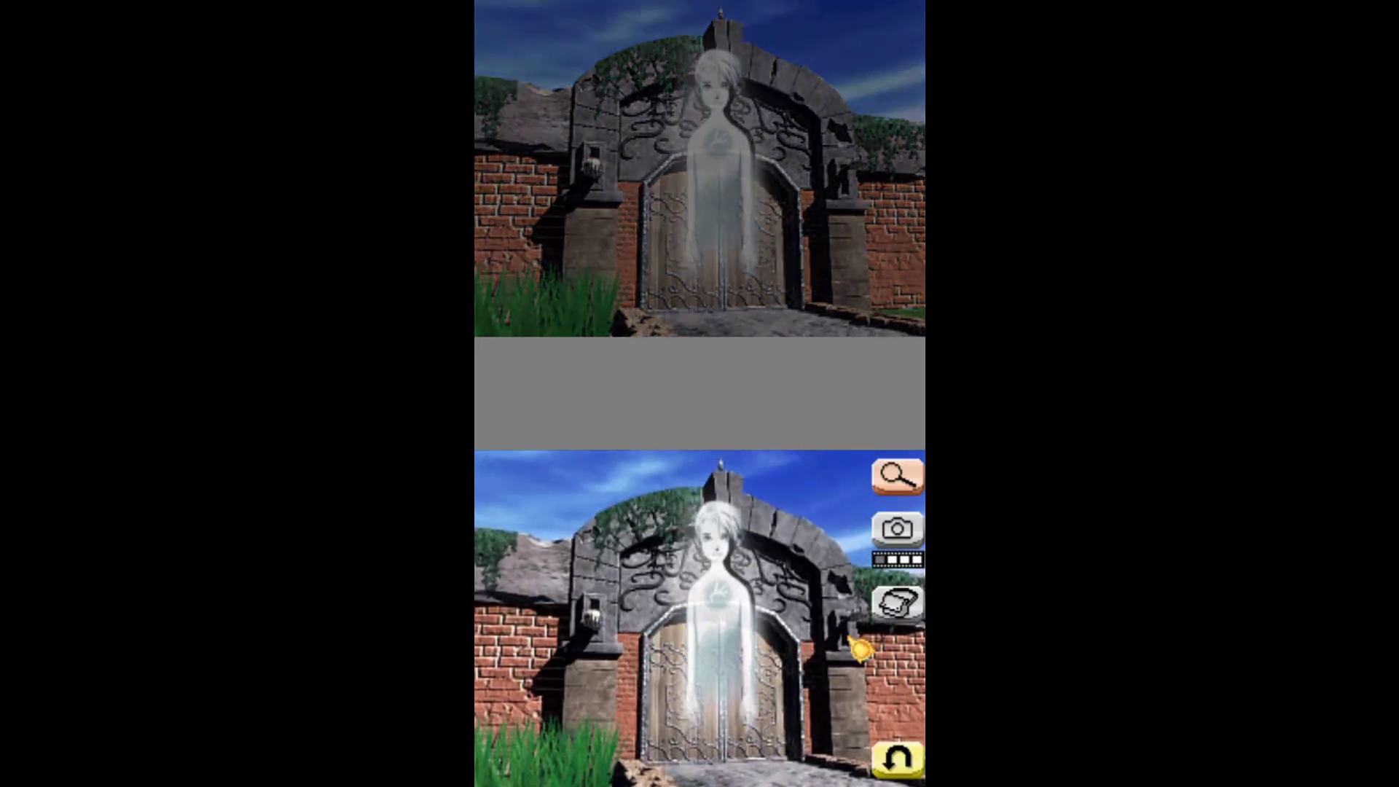
key("shift+F1")
left_click(853, 627)
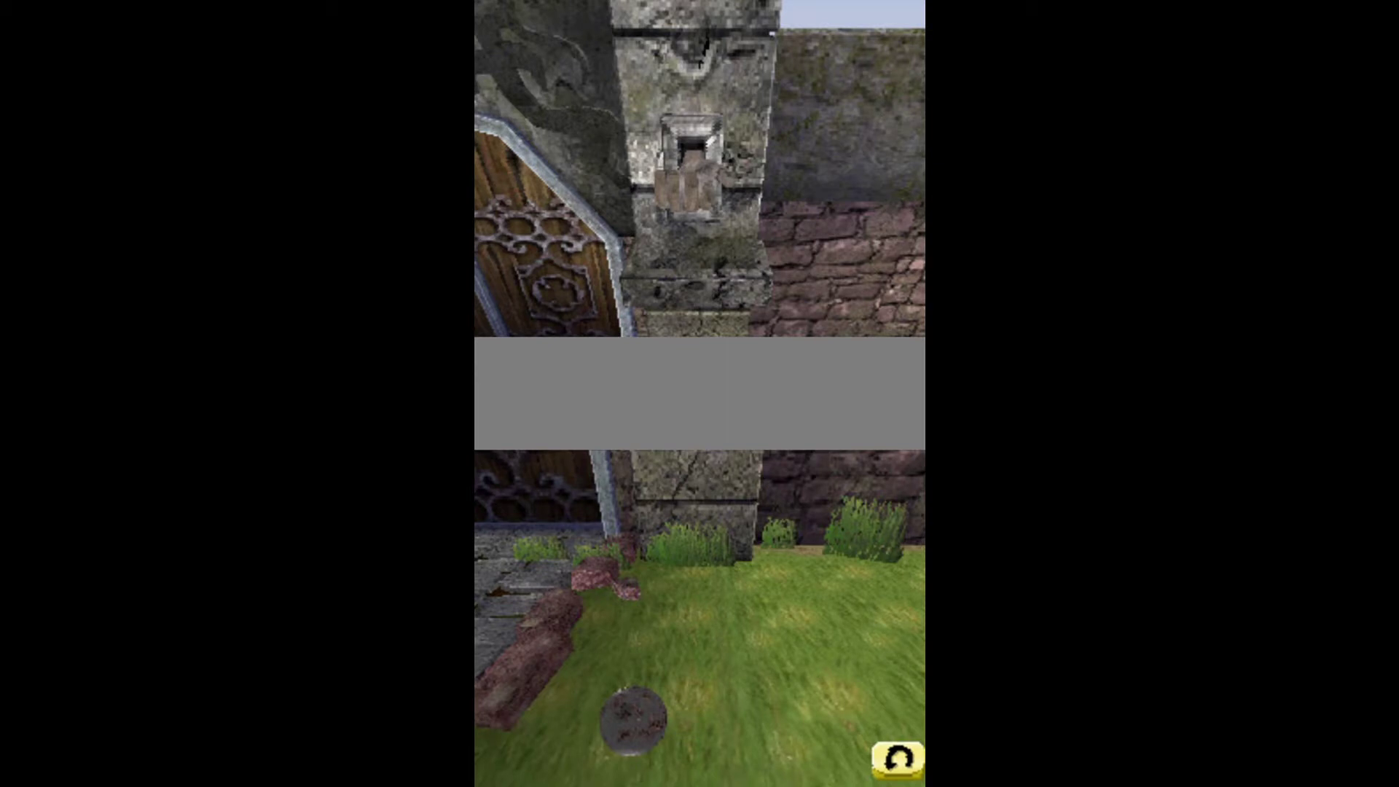
- Save state again, then throw the iron sphere at the pillar slot five times
key("shift+F1")
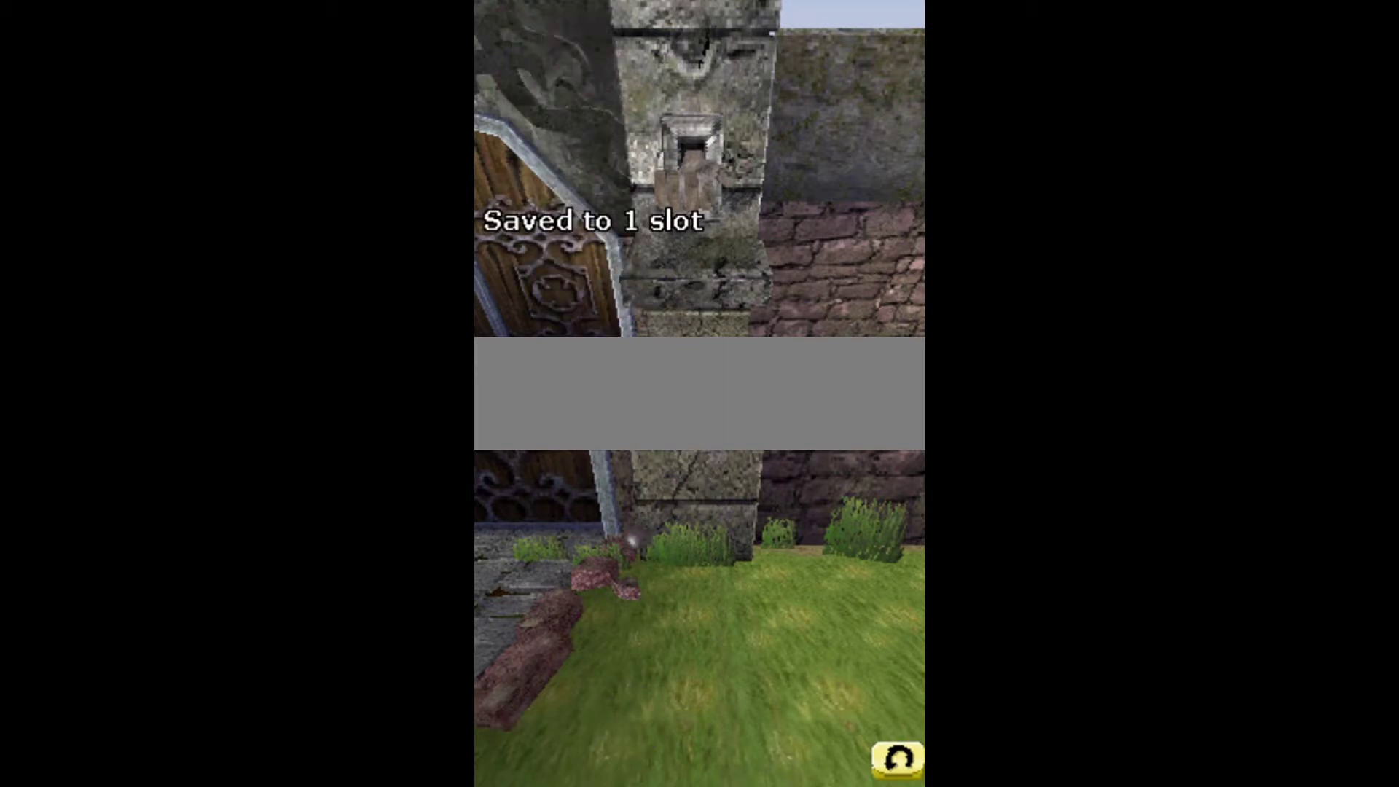
left_click_drag(750, 699, 749, 470)
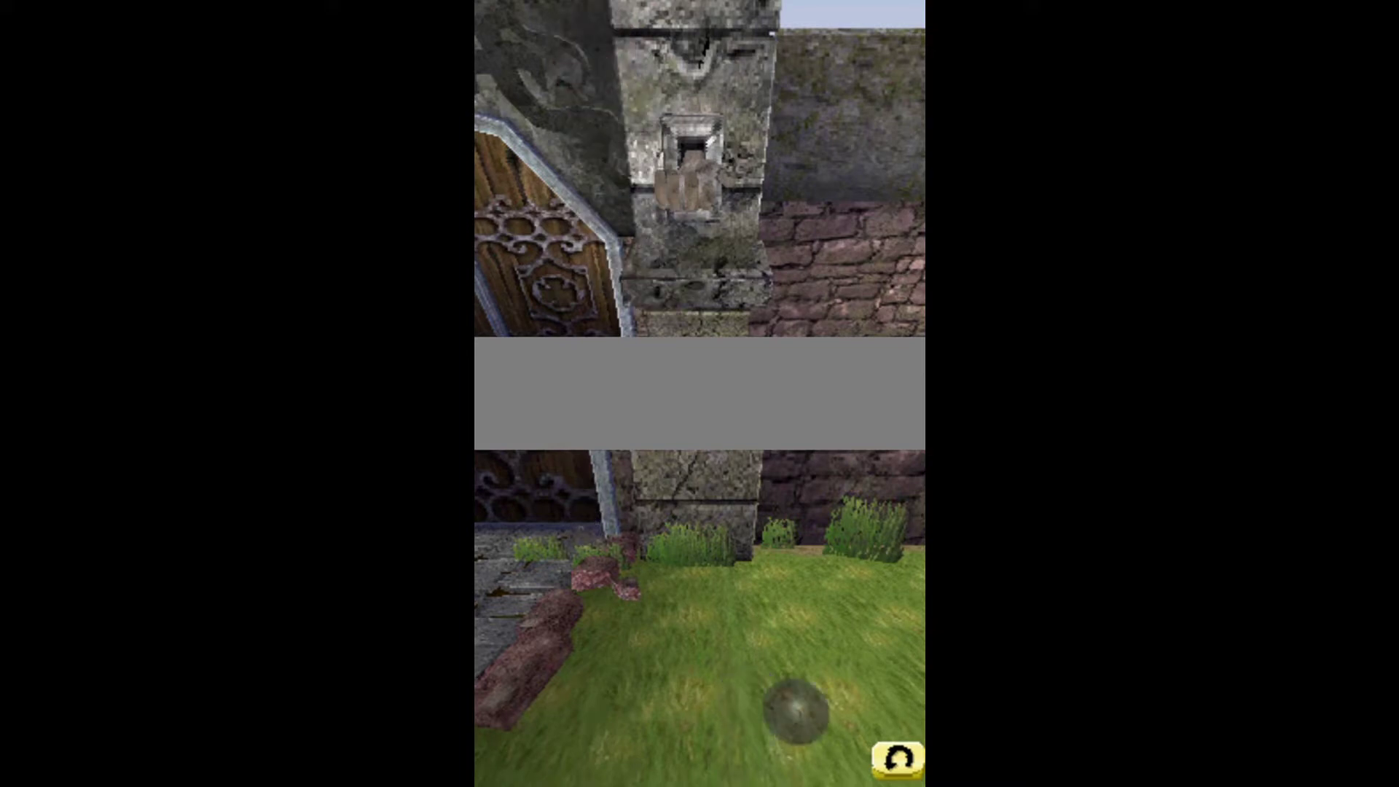
left_click_drag(796, 711, 754, 525)
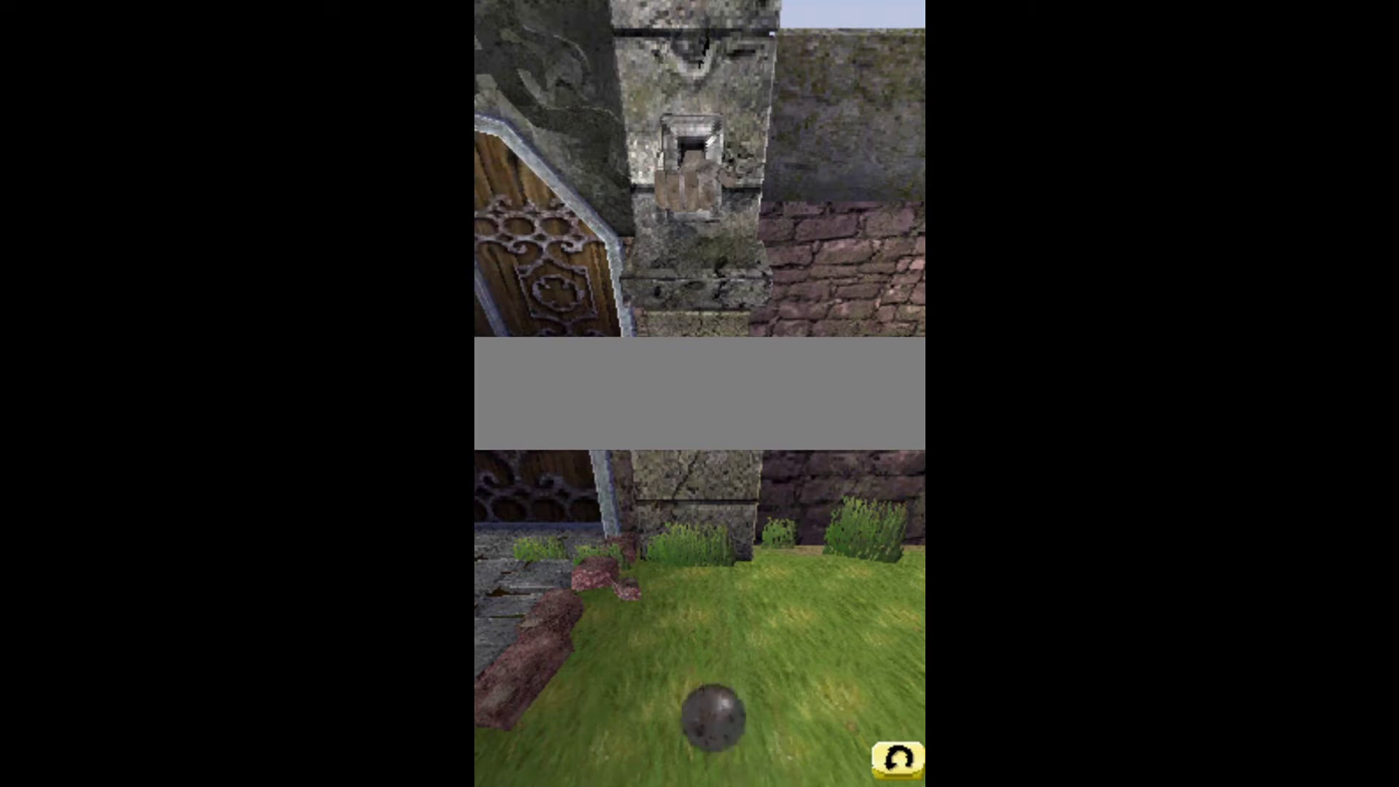
left_click_drag(721, 736, 716, 481)
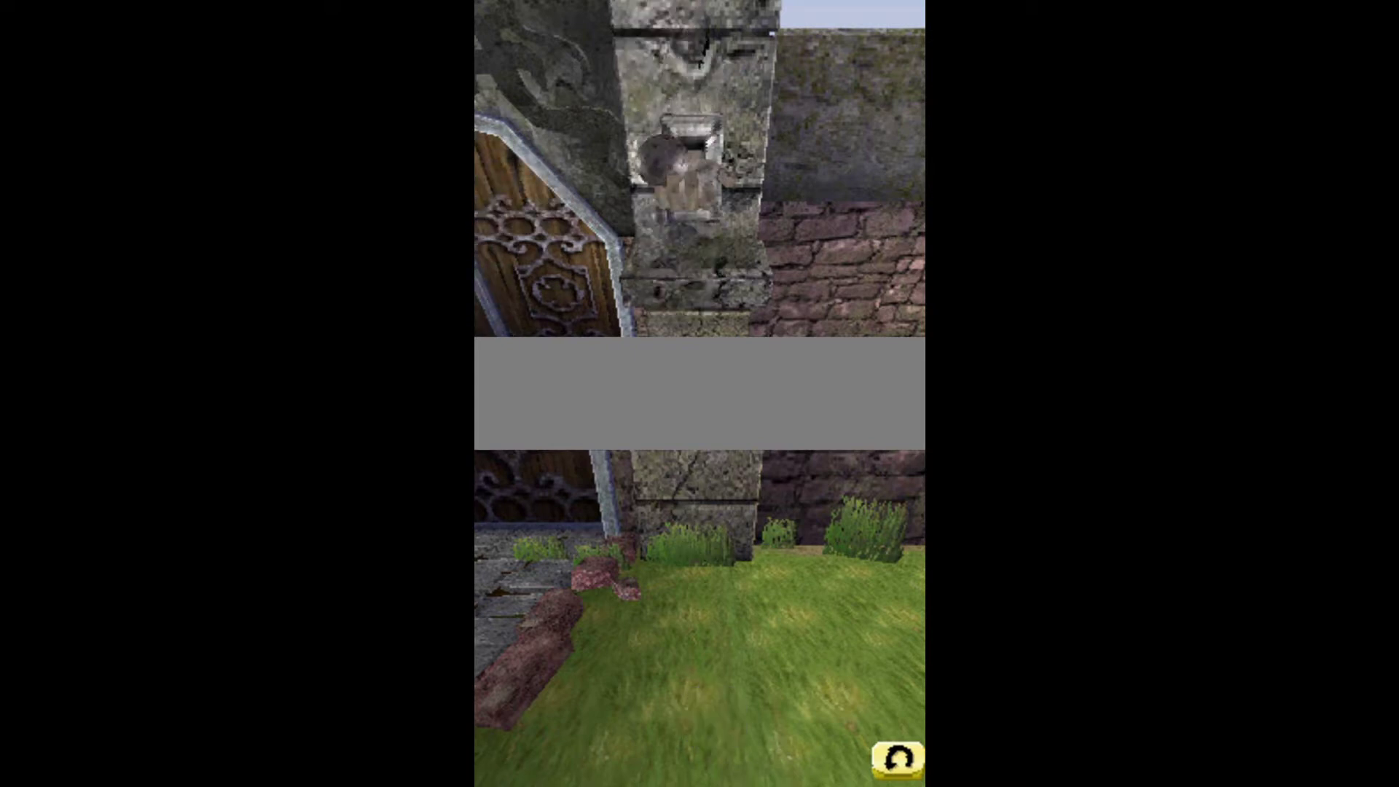
left_click_drag(822, 719, 809, 492)
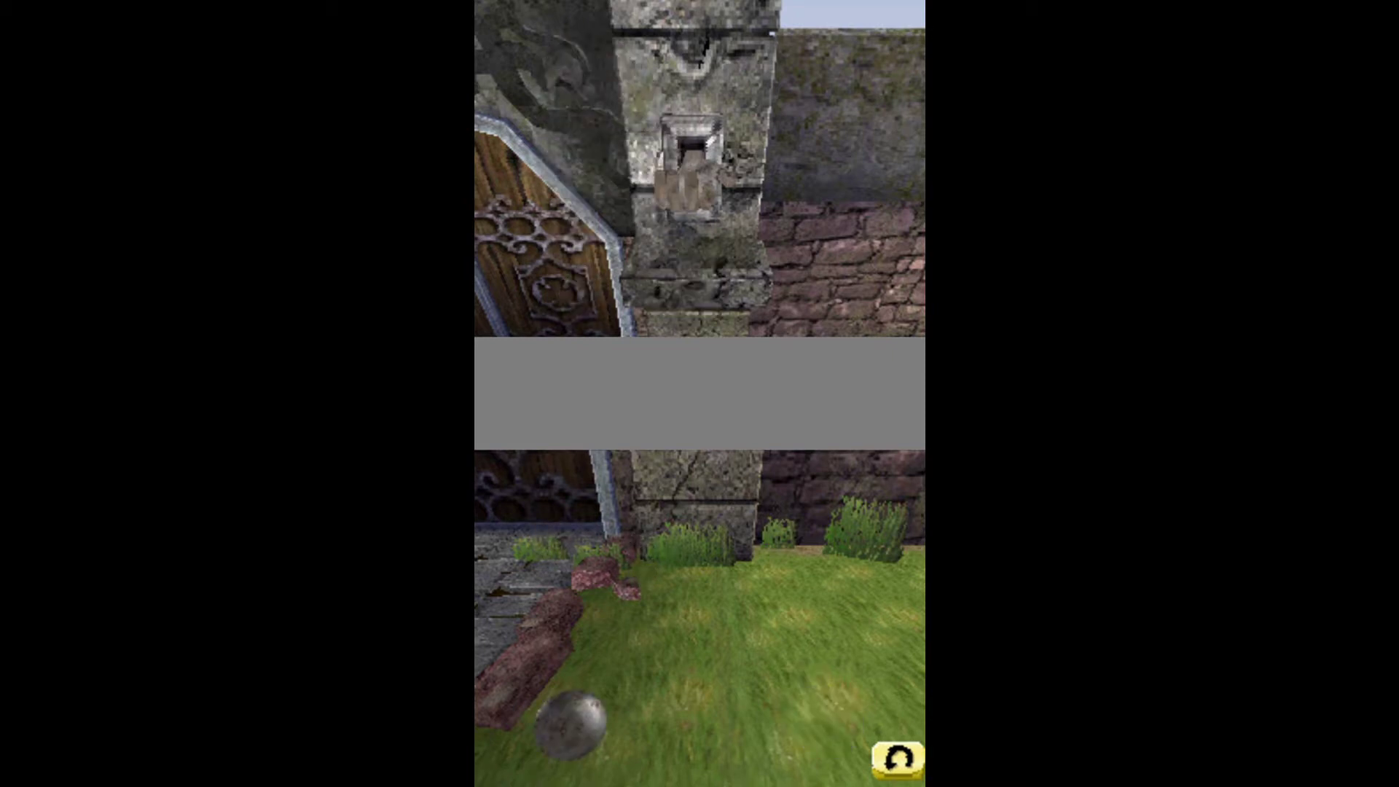
left_click_drag(568, 723, 579, 481)
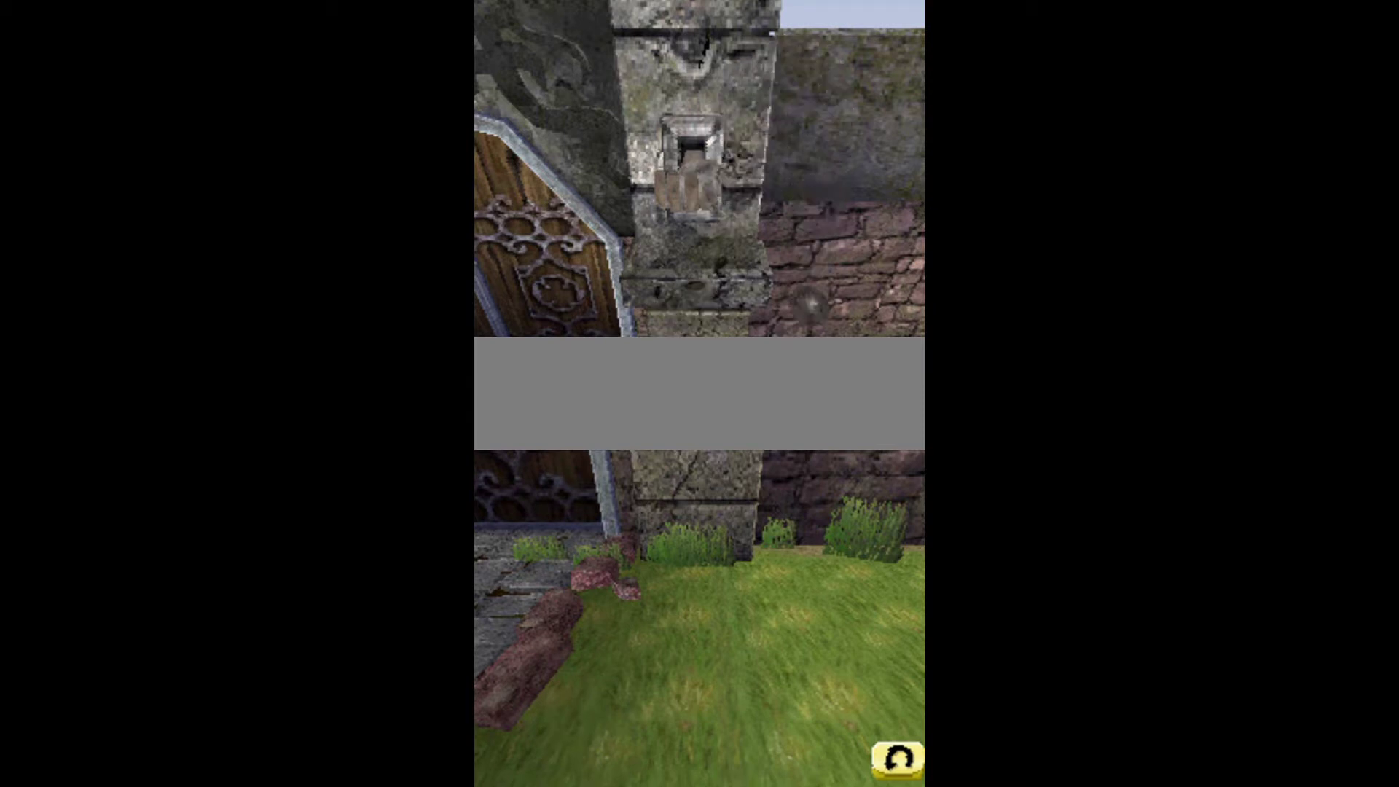
- Keep throwing the iron sphere at the pillar slot until it lands and the gate opens
left_click(563, 686)
left_click_drag(563, 686, 566, 525)
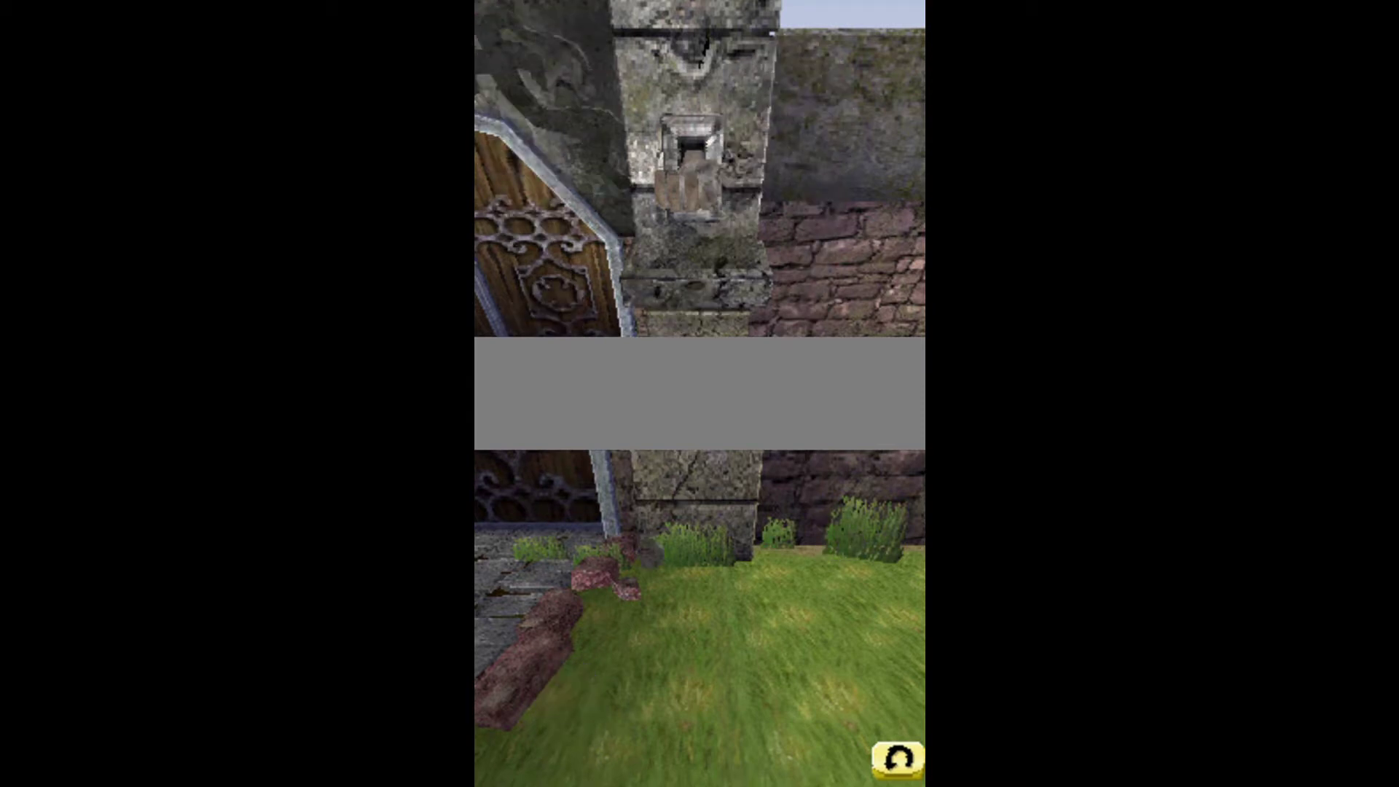
left_click(610, 698)
left_click_drag(611, 697, 612, 491)
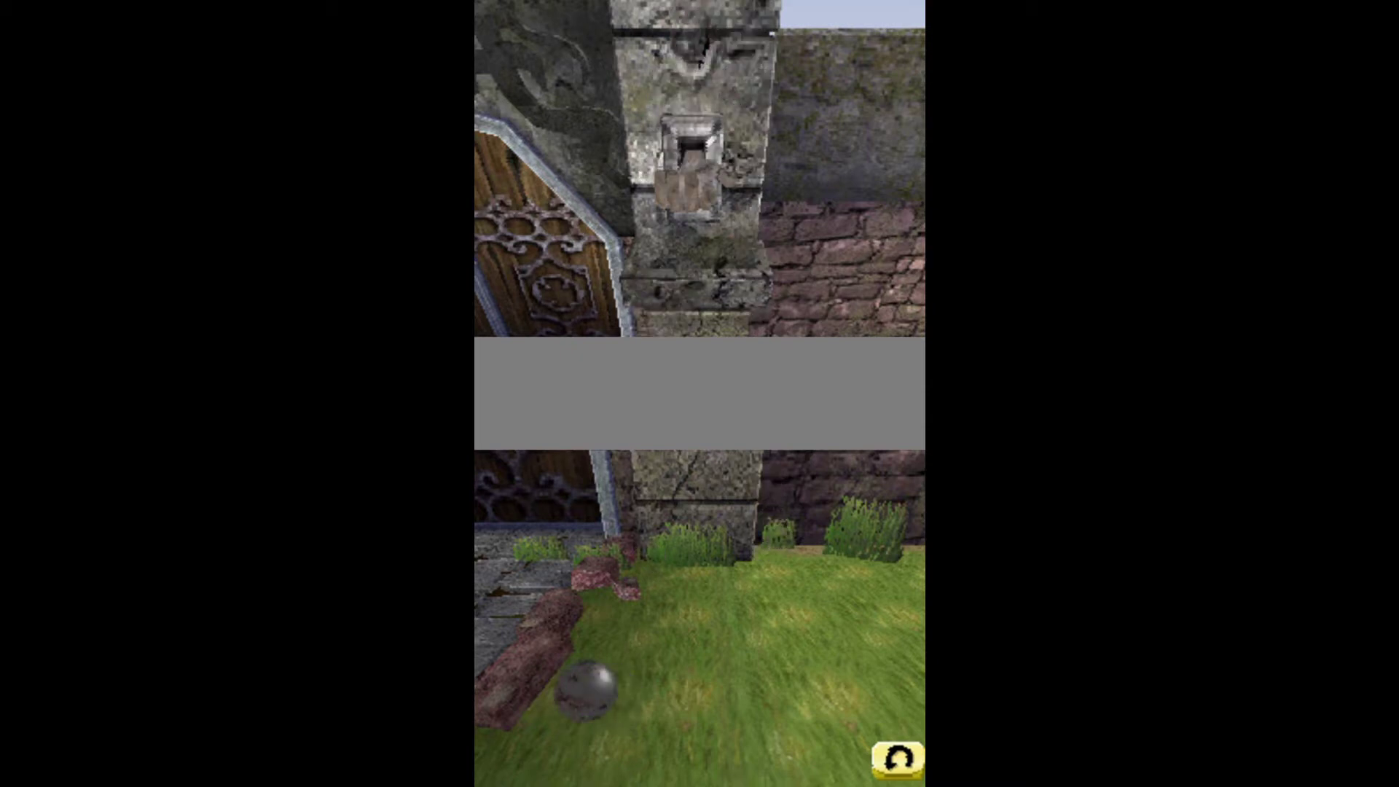
left_click_drag(585, 687, 590, 492)
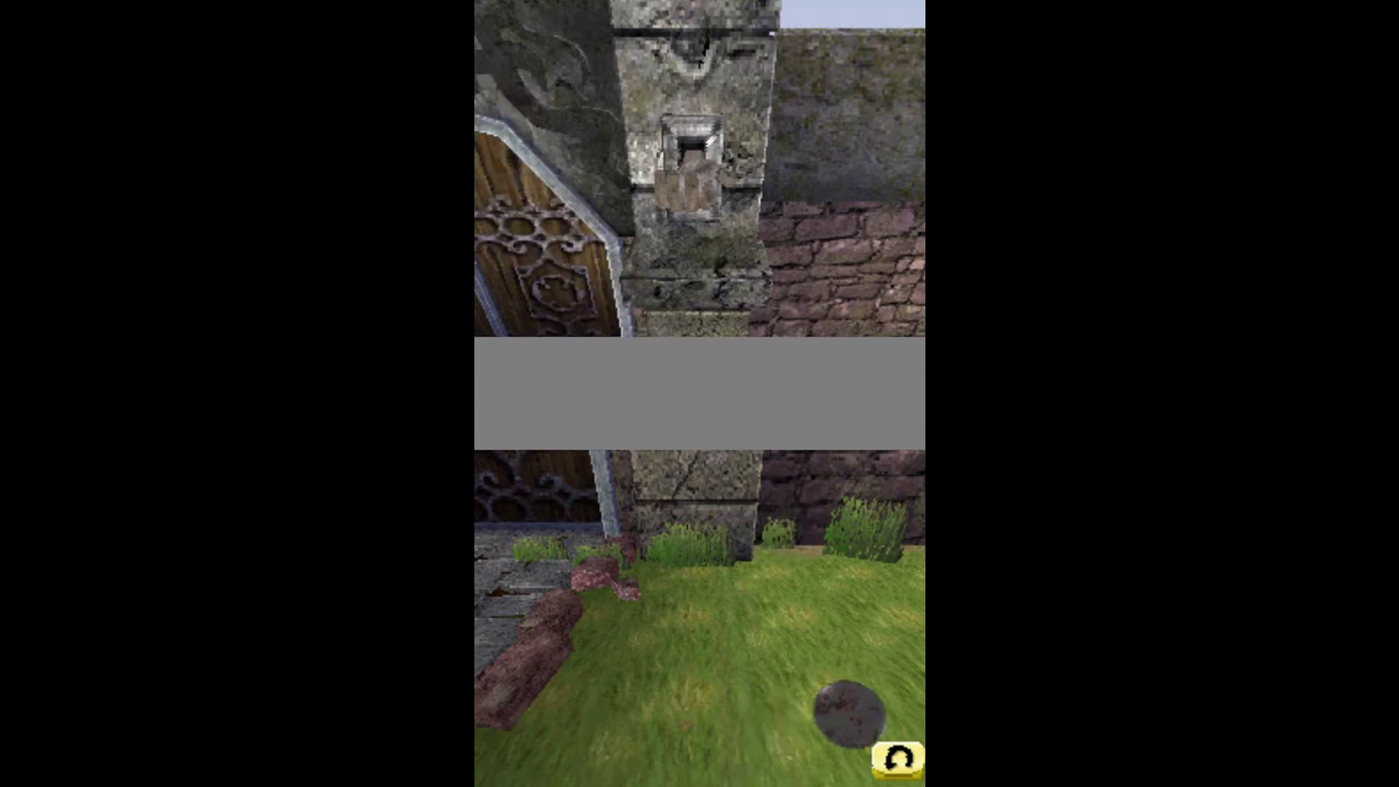
left_click_drag(849, 712, 885, 524)
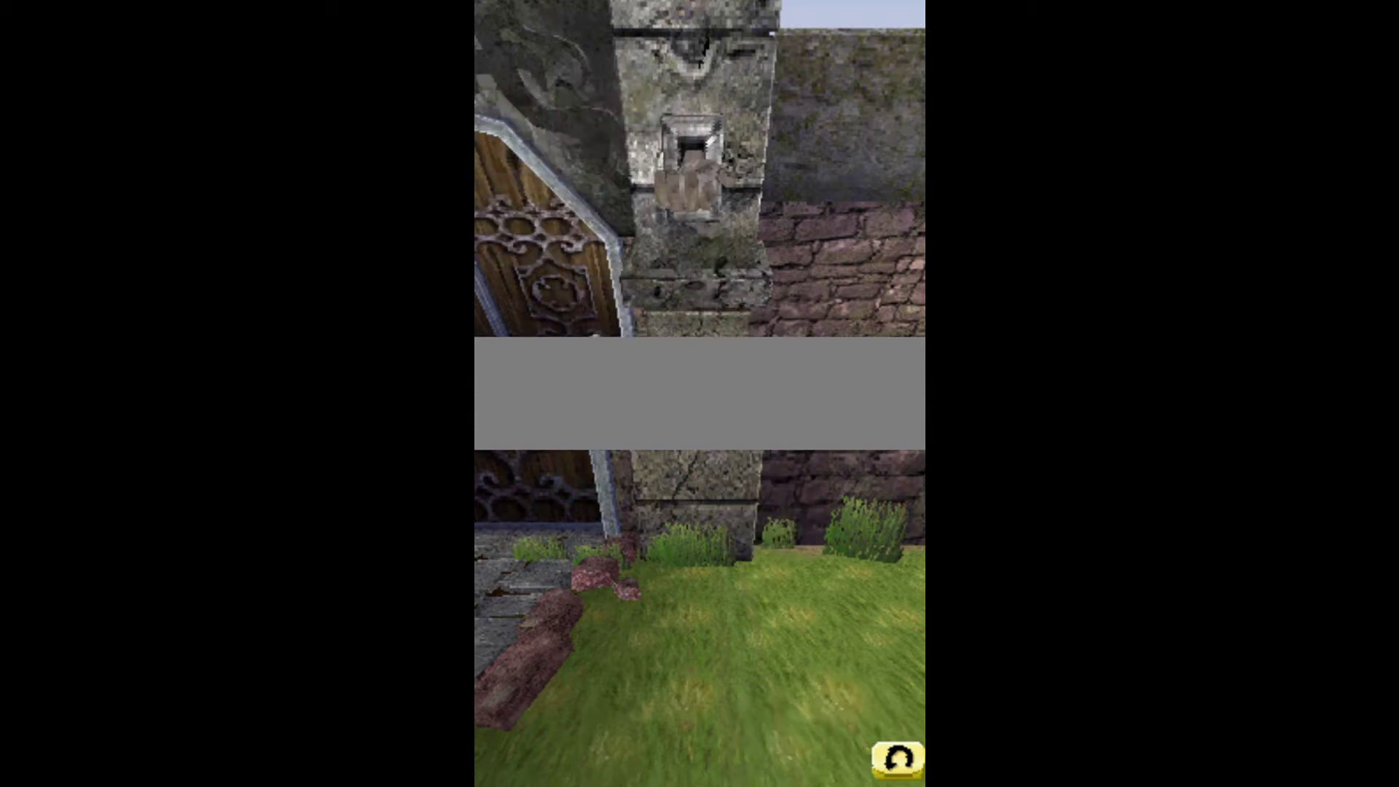
left_click_drag(647, 711, 608, 514)
left_click_drag(807, 726, 781, 568)
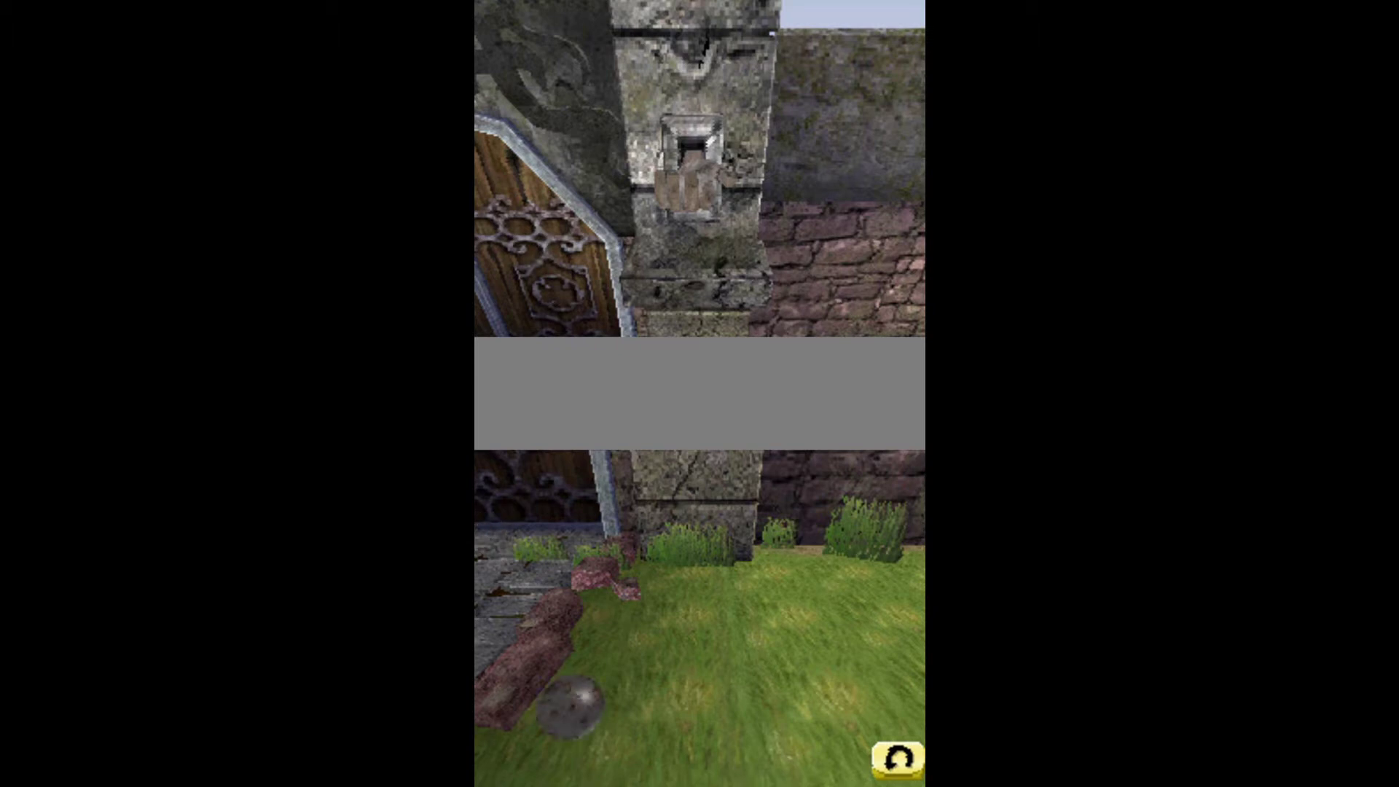
left_click_drag(571, 704, 531, 492)
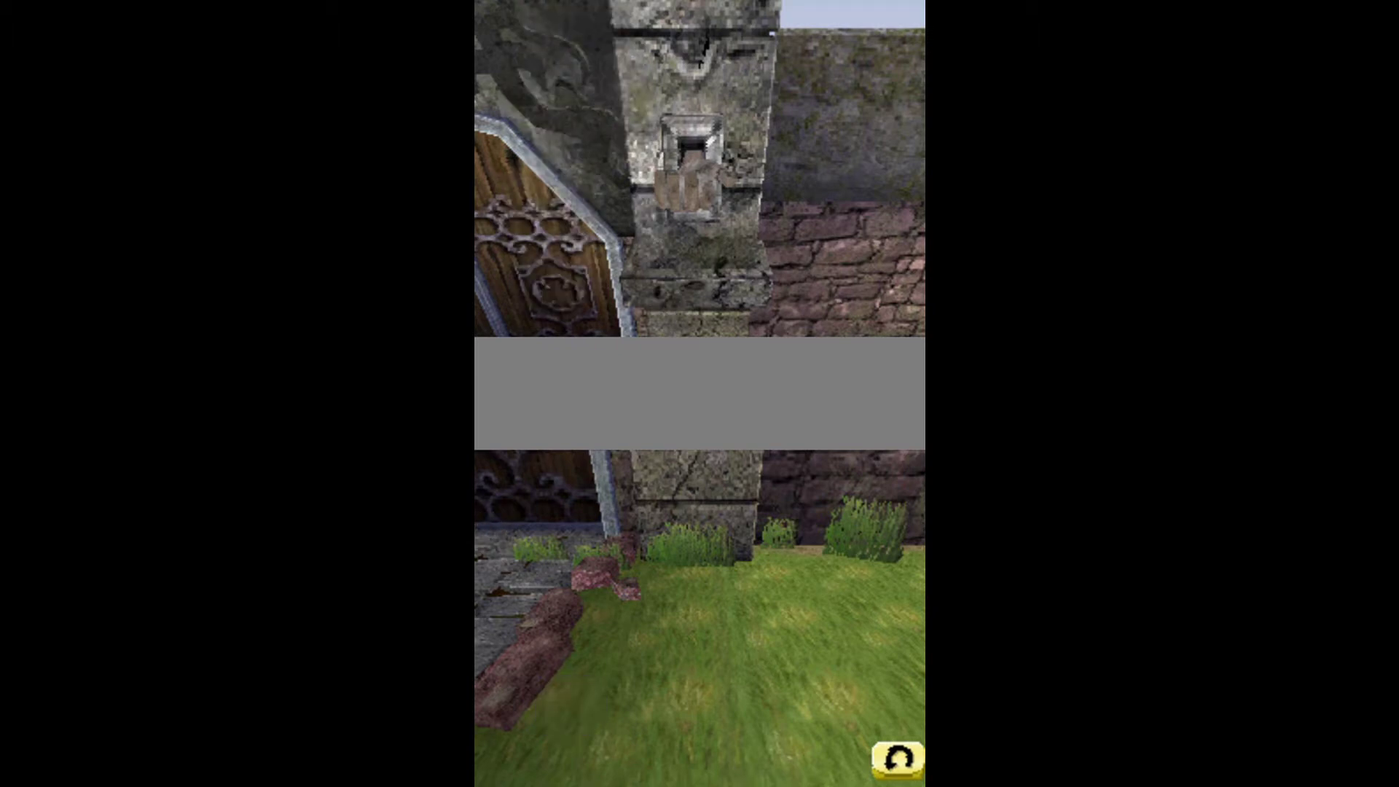
left_click_drag(792, 716, 778, 525)
left_click_drag(734, 692, 716, 491)
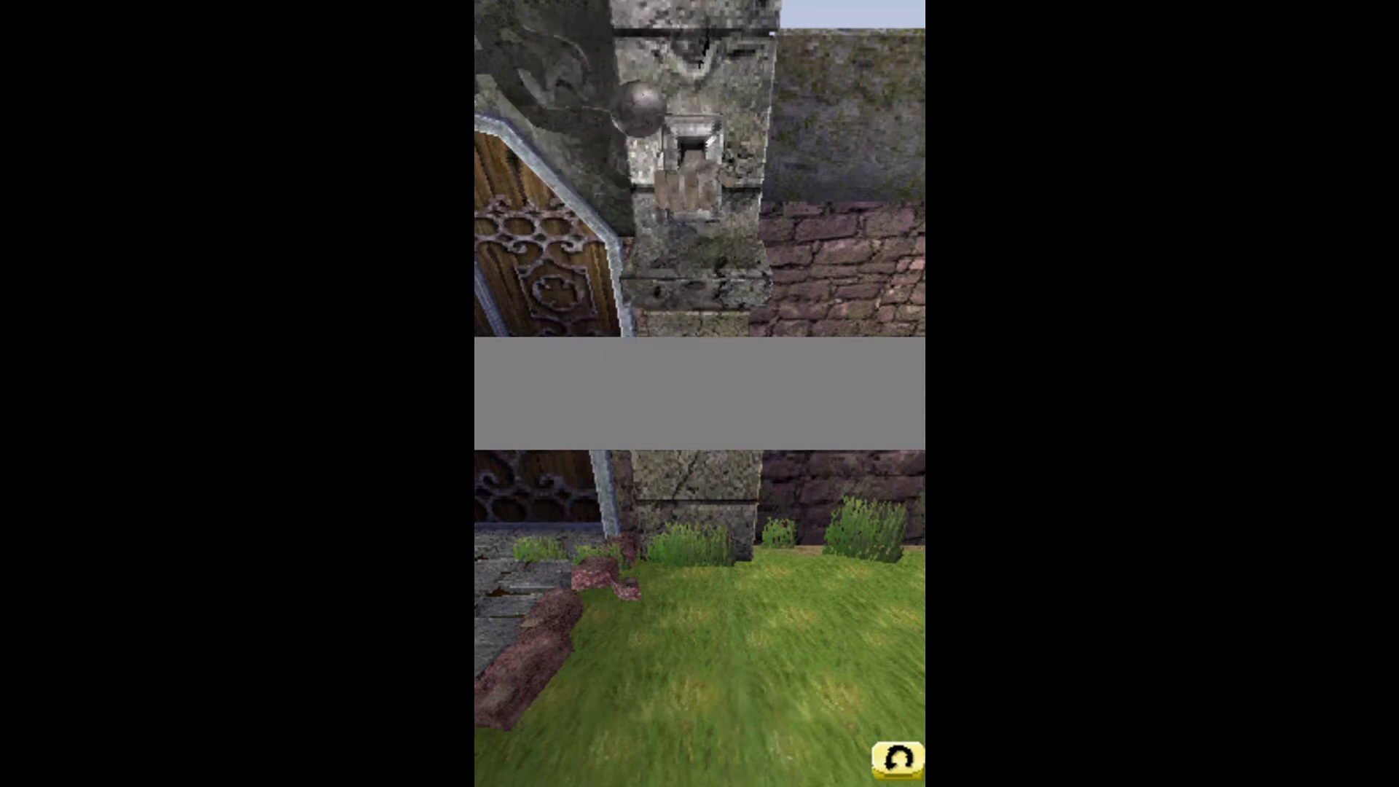
left_click_drag(711, 685, 711, 503)
left_click_drag(655, 686, 656, 514)
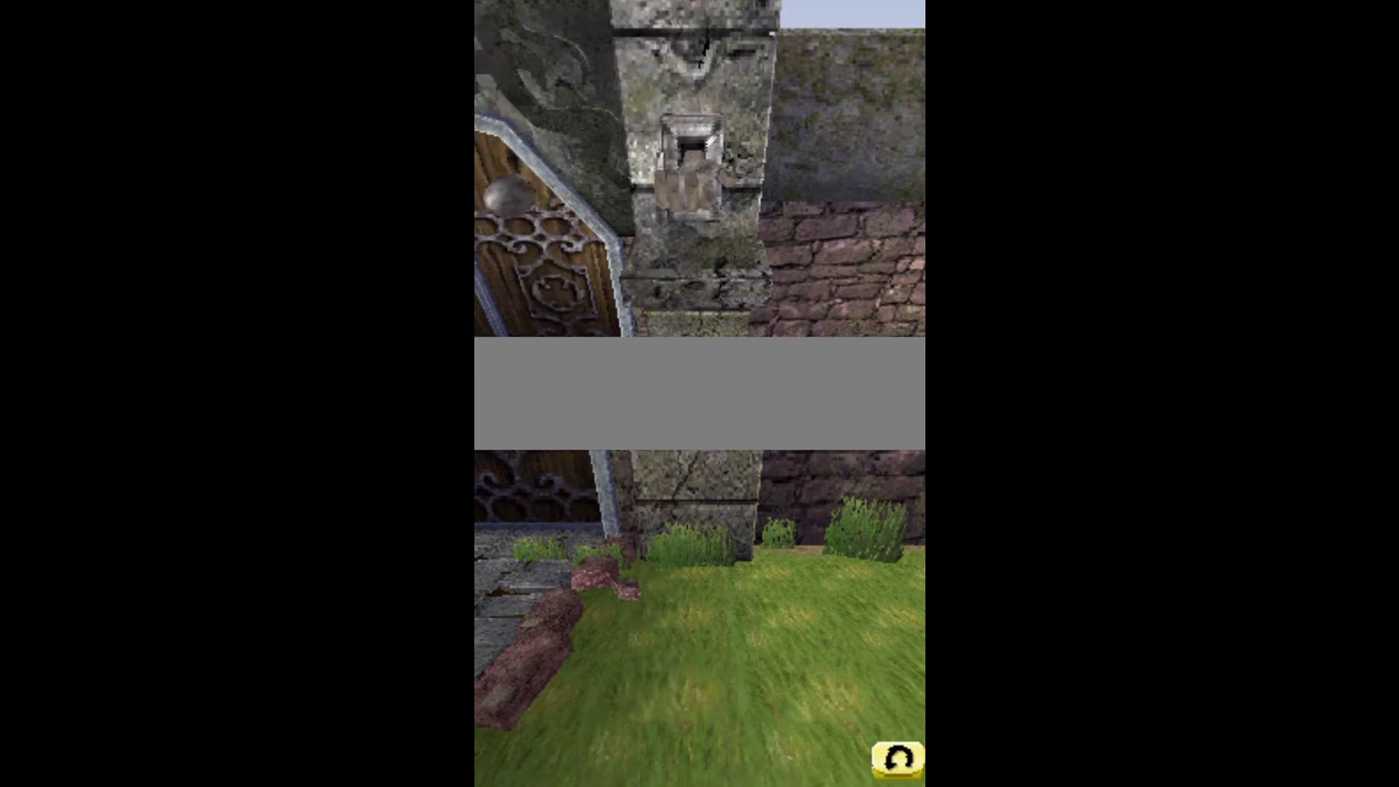
left_click_drag(648, 720, 617, 514)
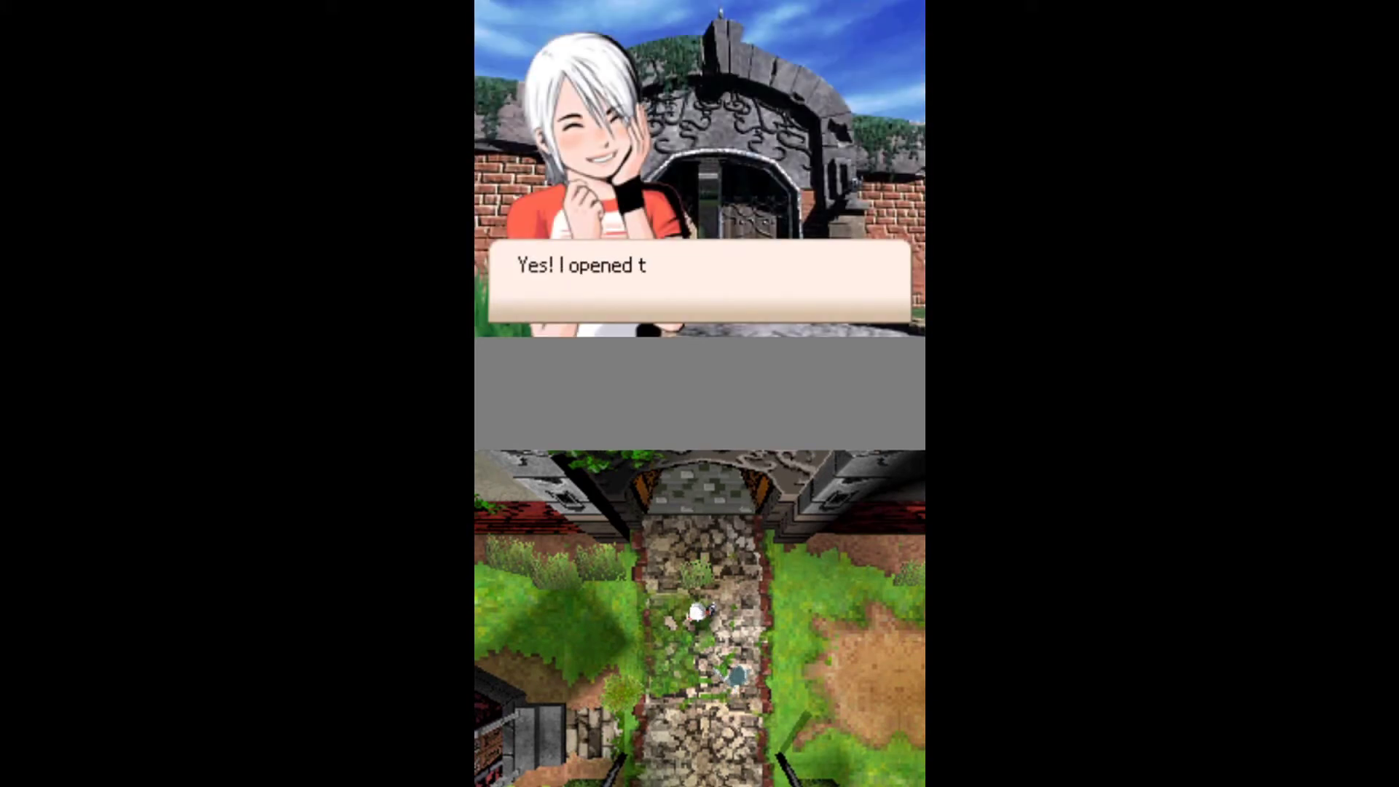
- Advance the dialogue after the gate opens until D asks 'Can I go... with you?'
key("x")
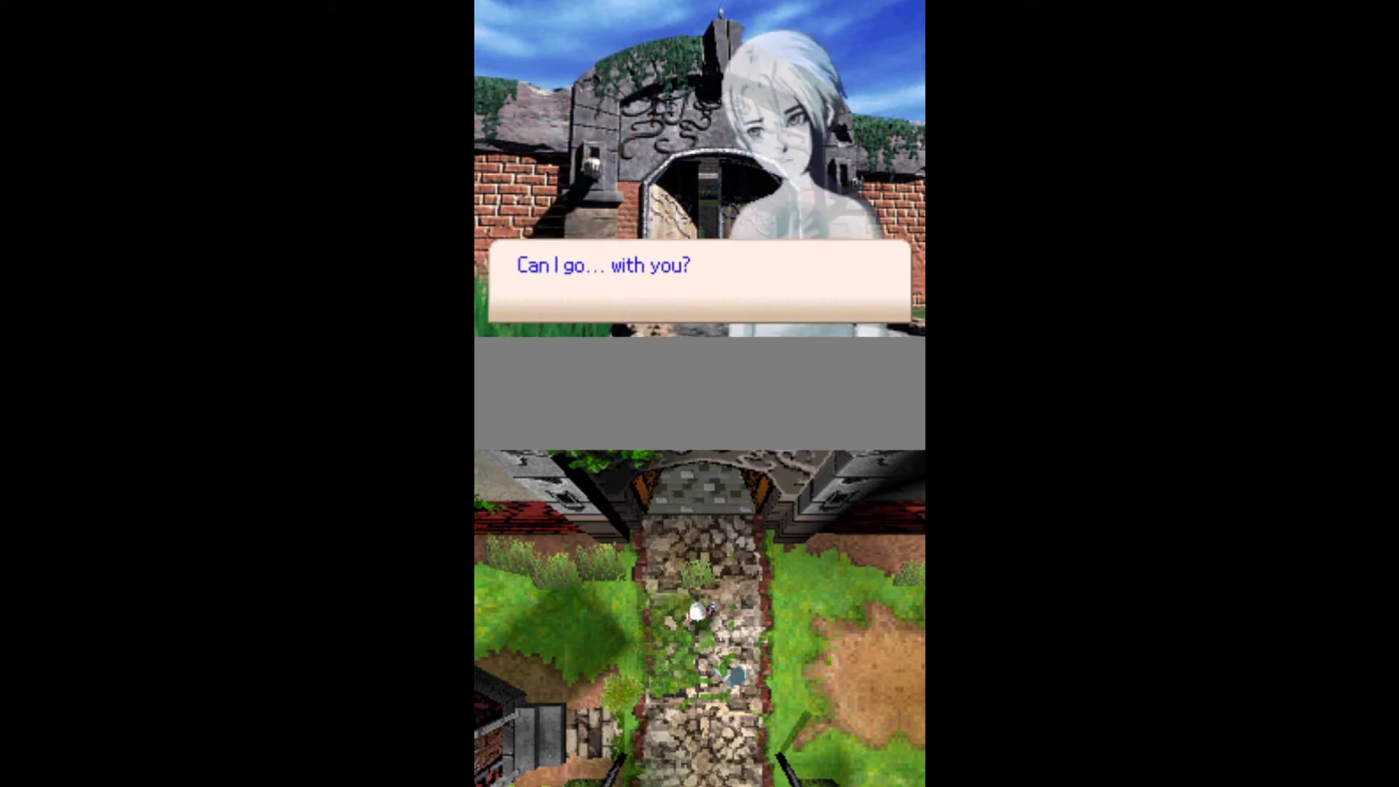
- Advance the talk until Ashley says 'Come on D, let's go!' and recalls 'Repetition is the key.'
key("x")
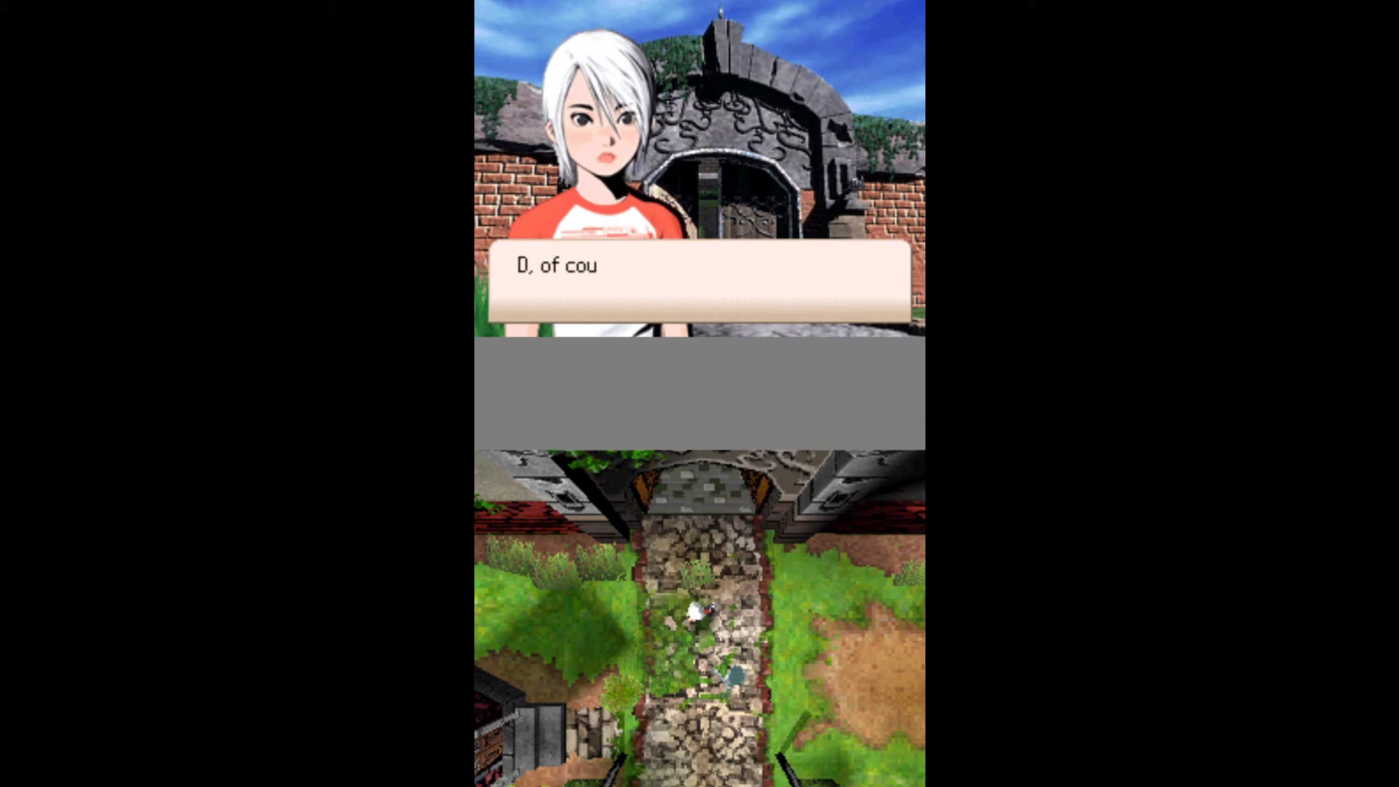
key("x")
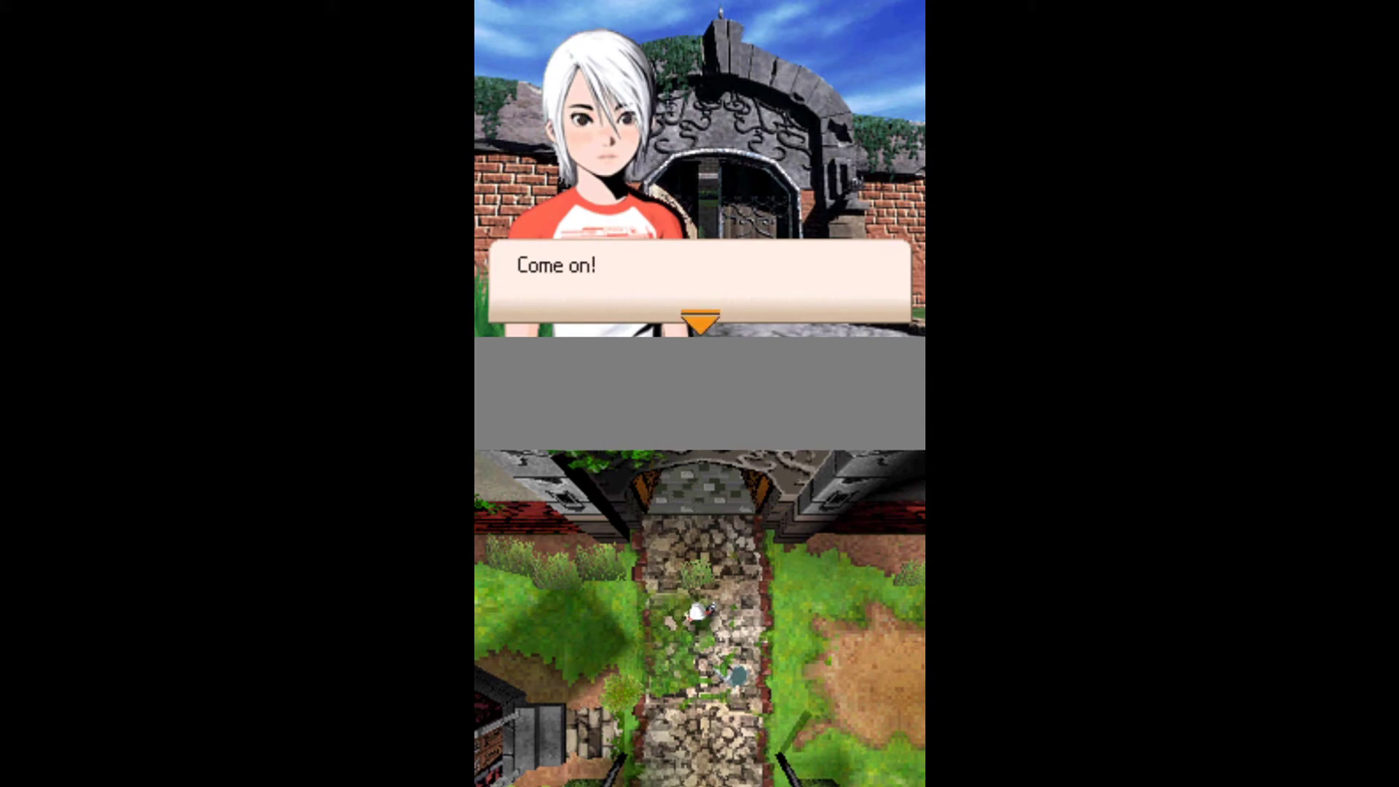
key("x")
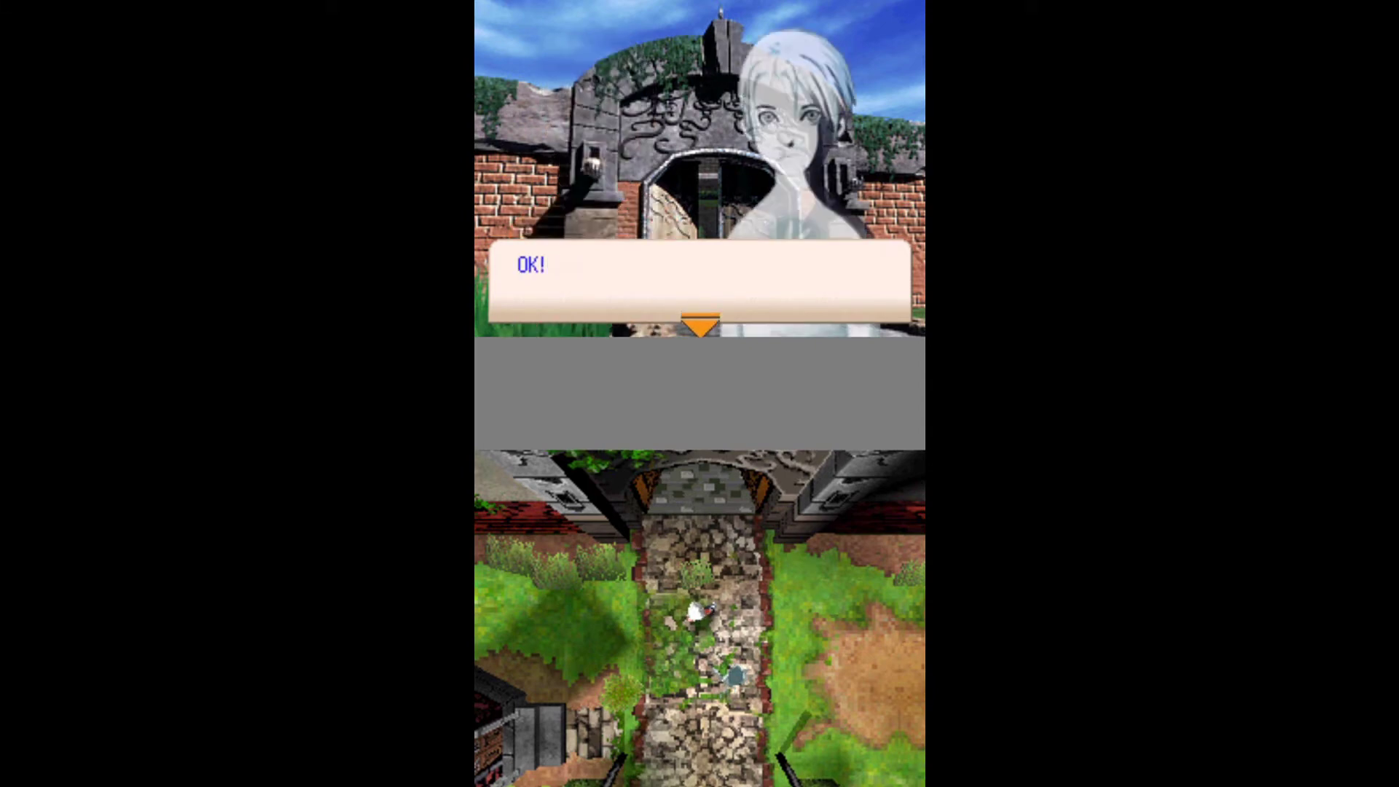
key("x")
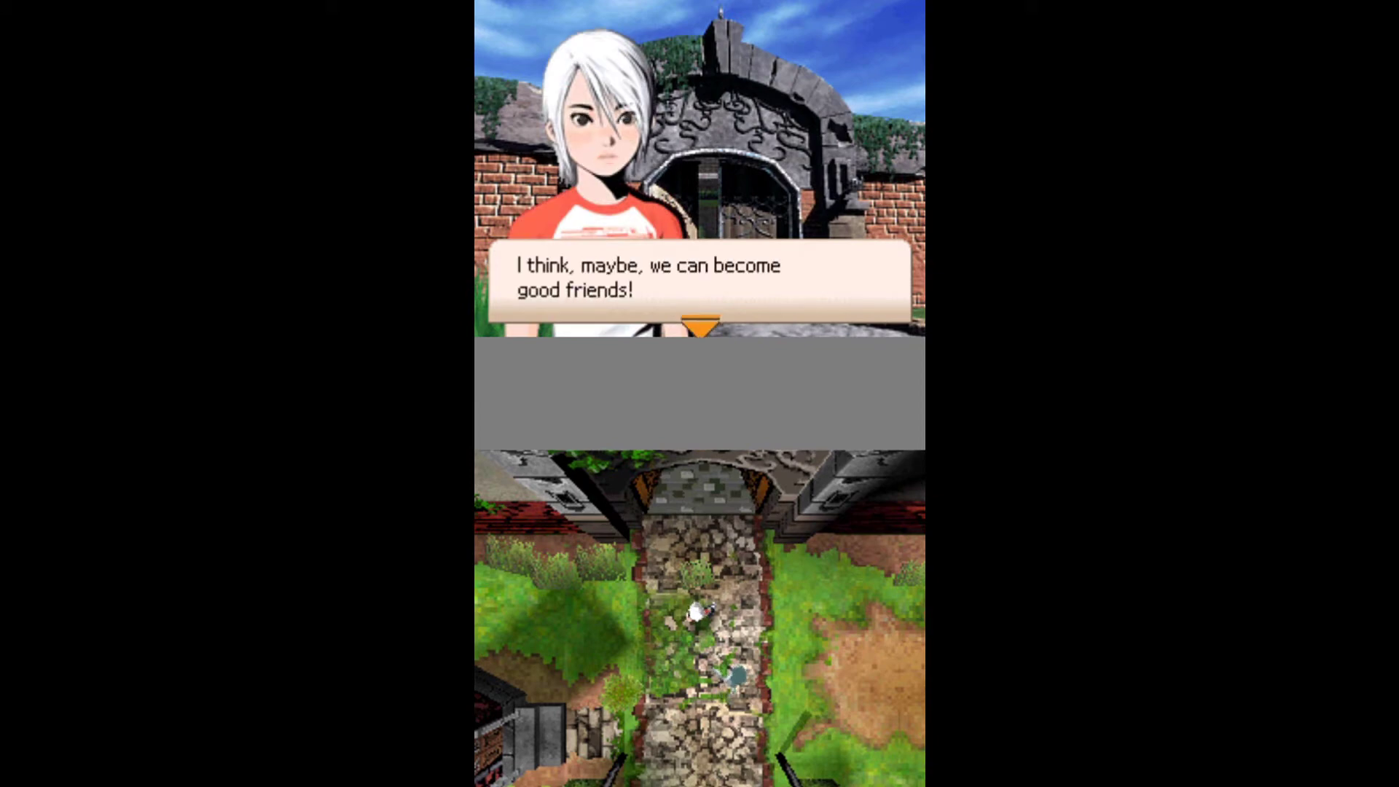
key("x")
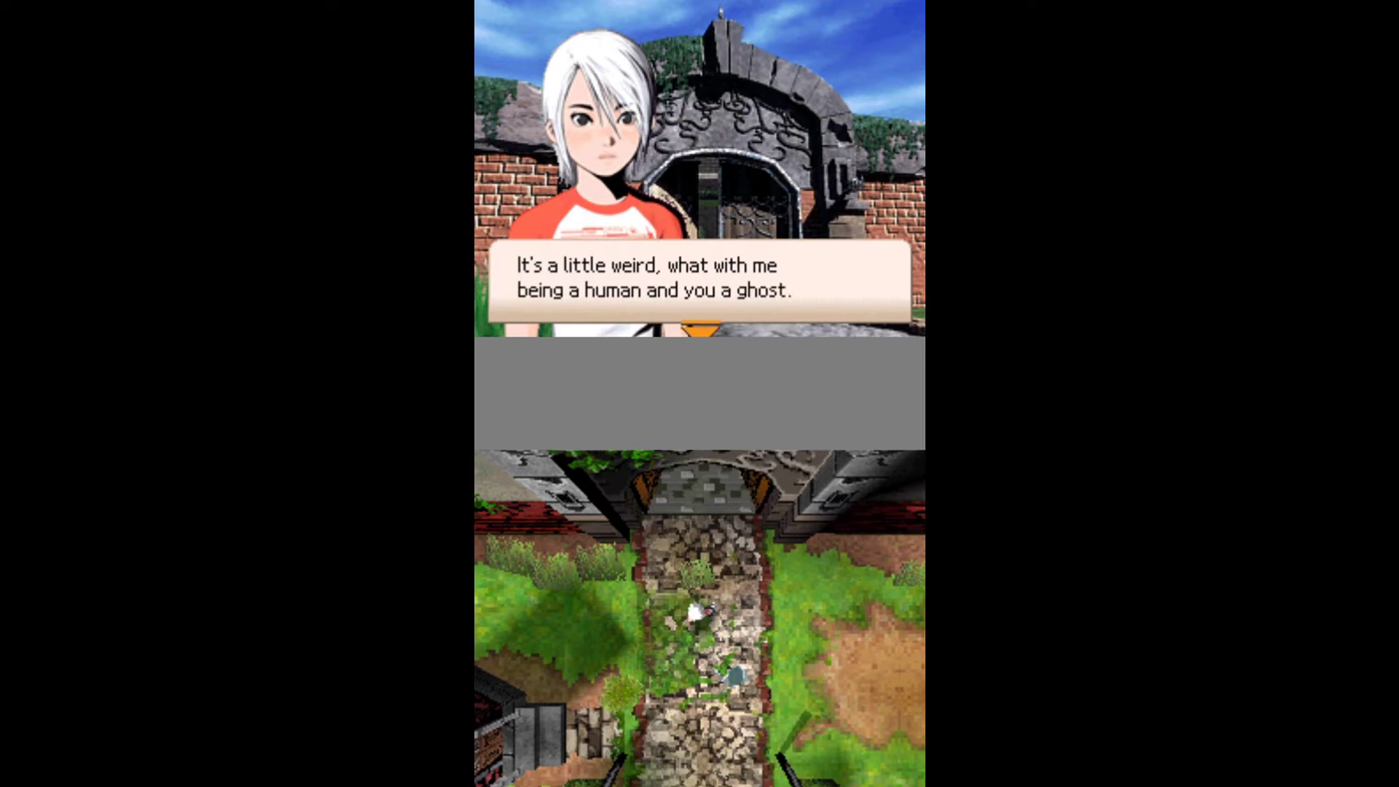
key("x")
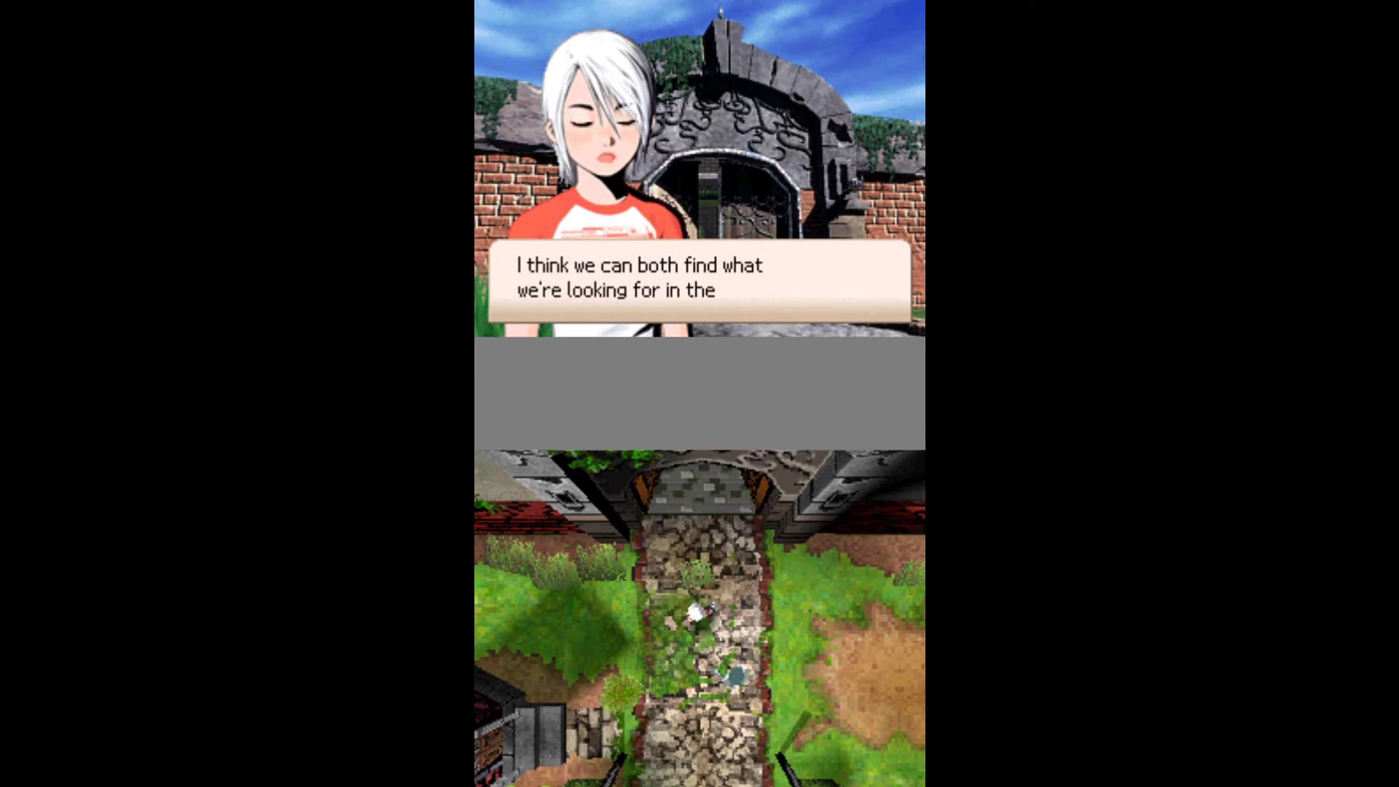
key("x")
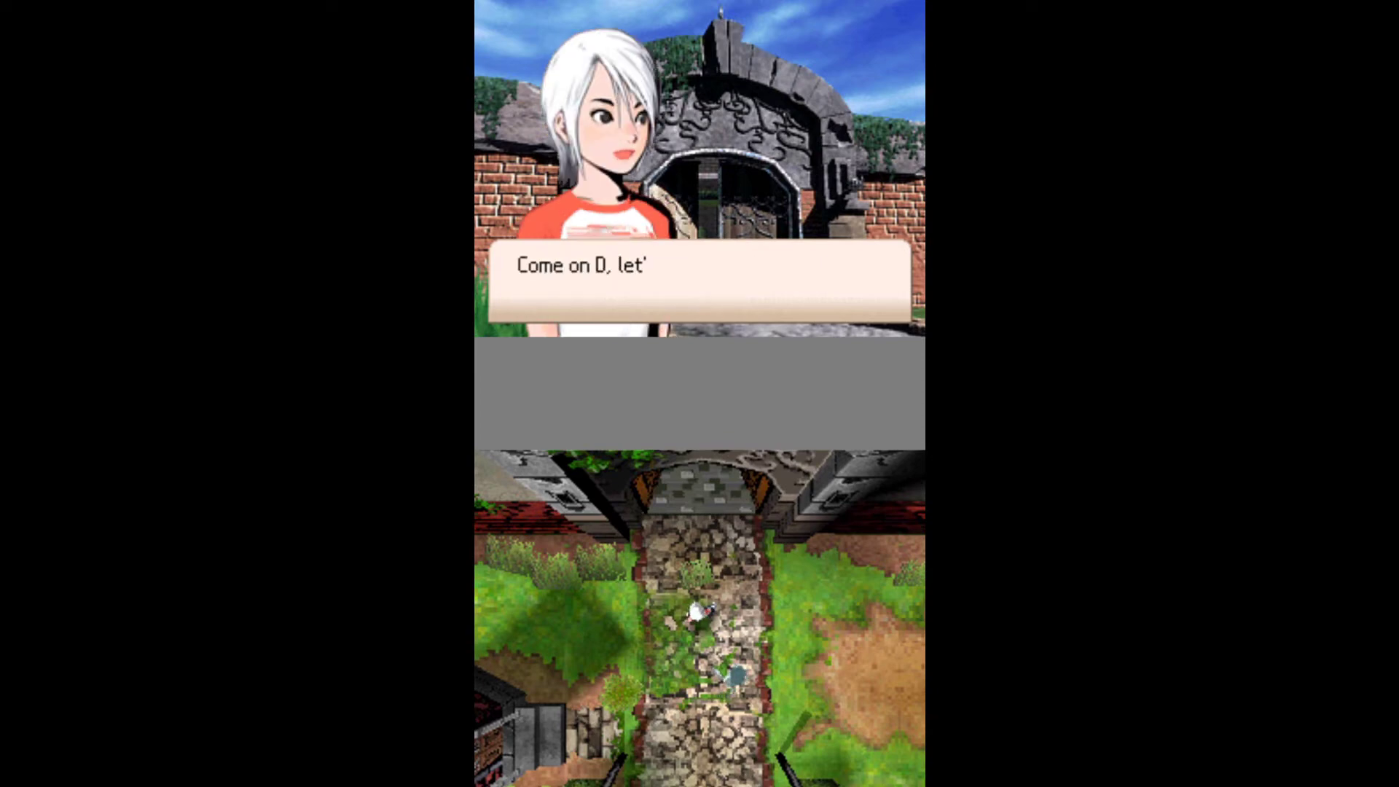
key("x")
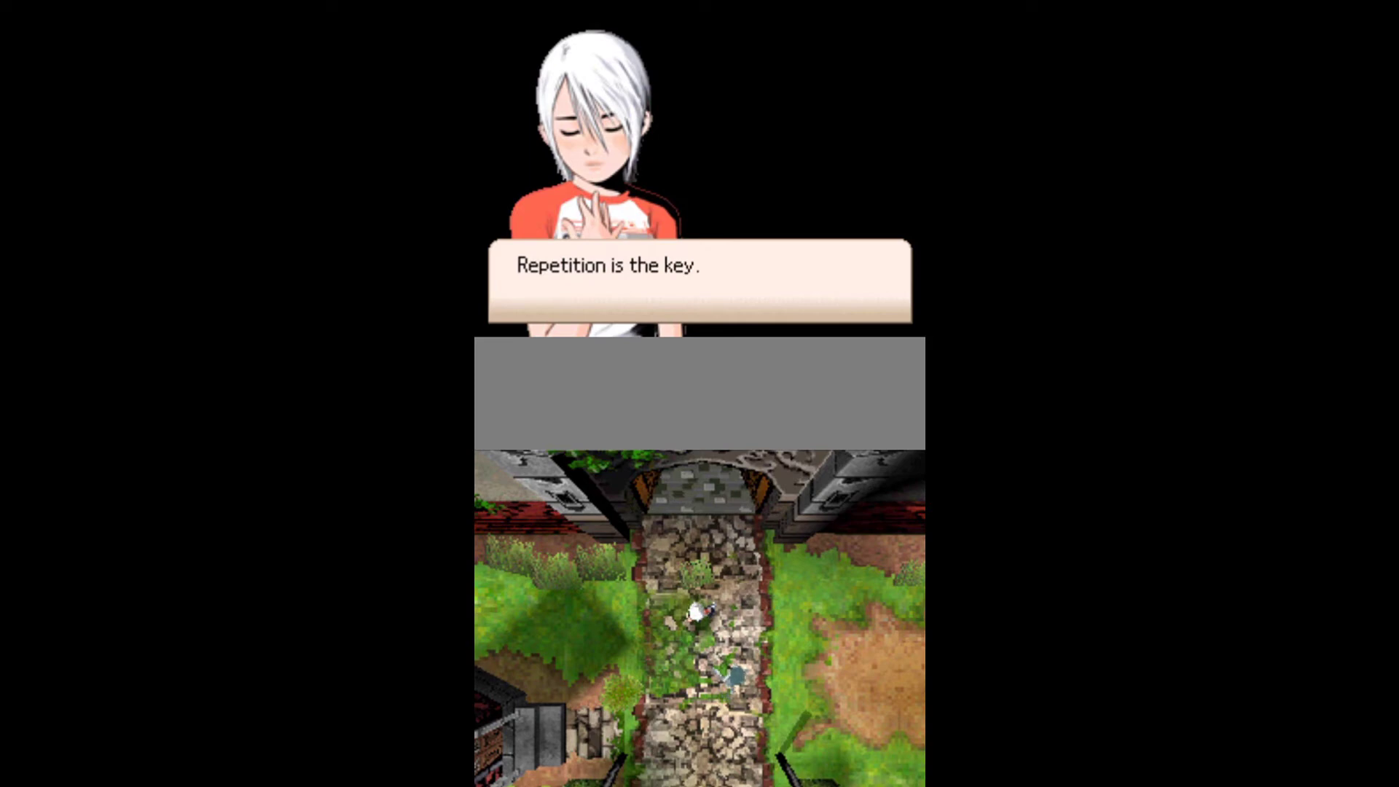
- Advance the chapter-one review dialogue to the answer 'Jessica'
key("x")
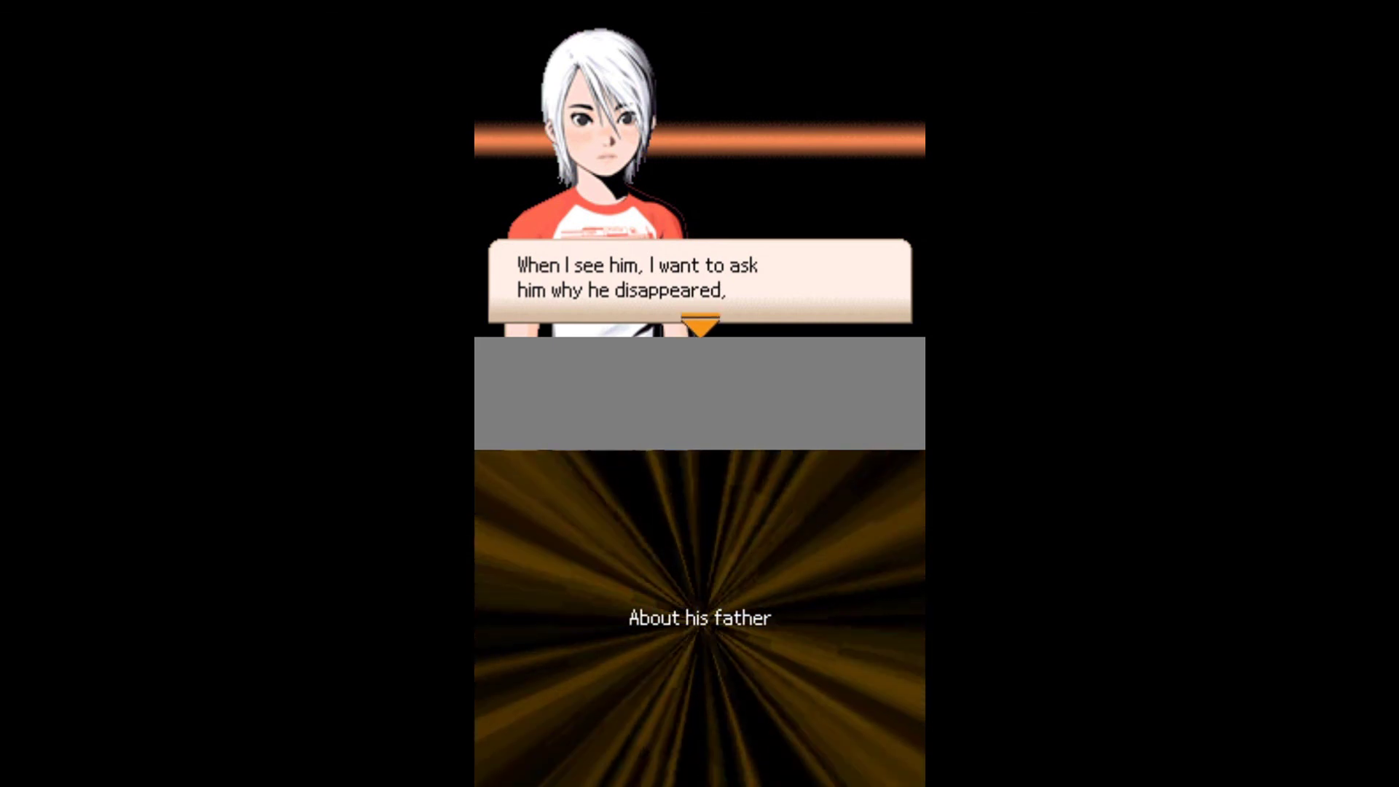
- Save state to the first slot after the review reaches 'About his father'
key("shift+F1")
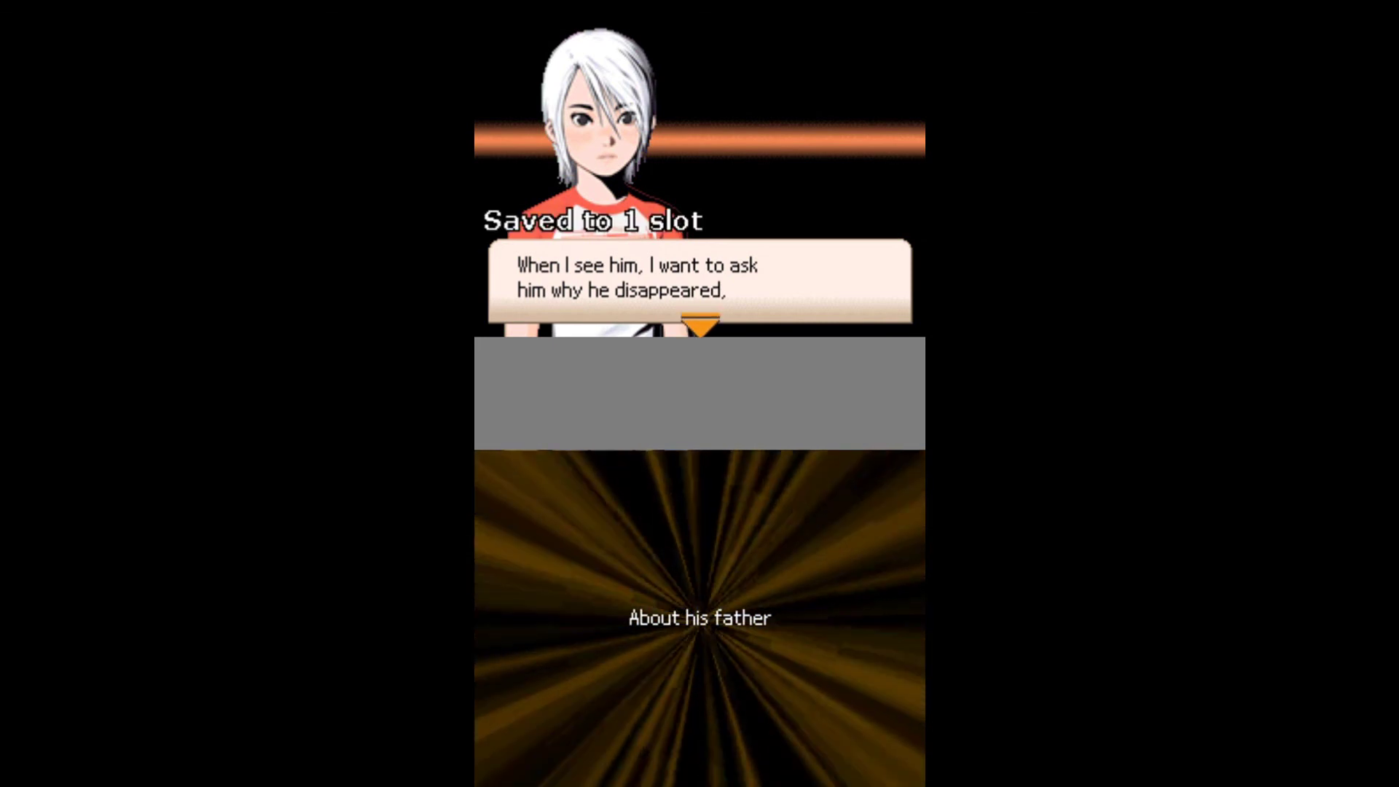